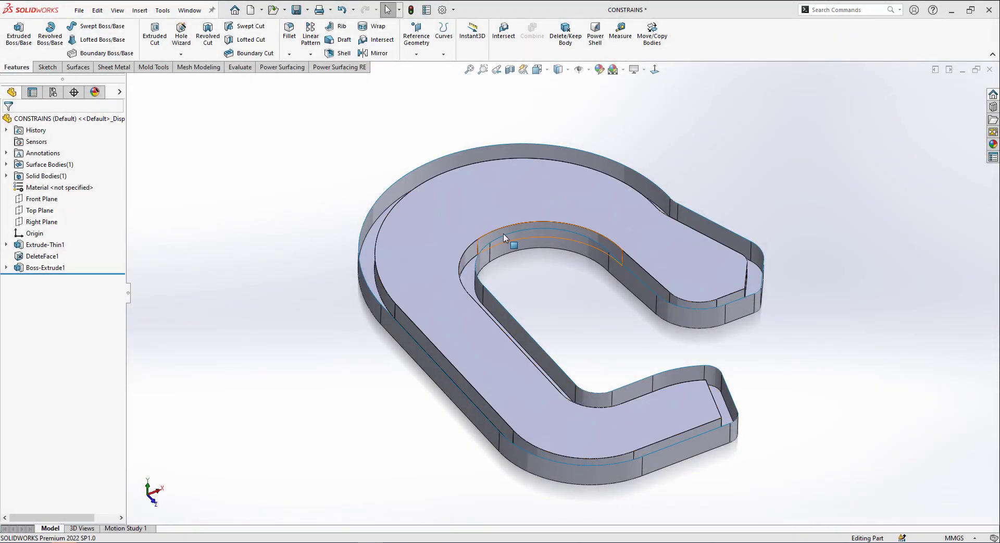
- Create a Power Surfacing planar surface 100 mm long and 100 mm wide with one segment in each direction
{"action": "middle_click_drag", "start_coordinate": [560, 306], "coordinate": [477, 286]}
{"action": "scroll", "coordinate": [422, 185], "scroll_direction": "up", "scroll_amount": 2}
{"action": "middle_click_drag", "start_coordinate": [420, 183], "coordinate": [475, 277]}
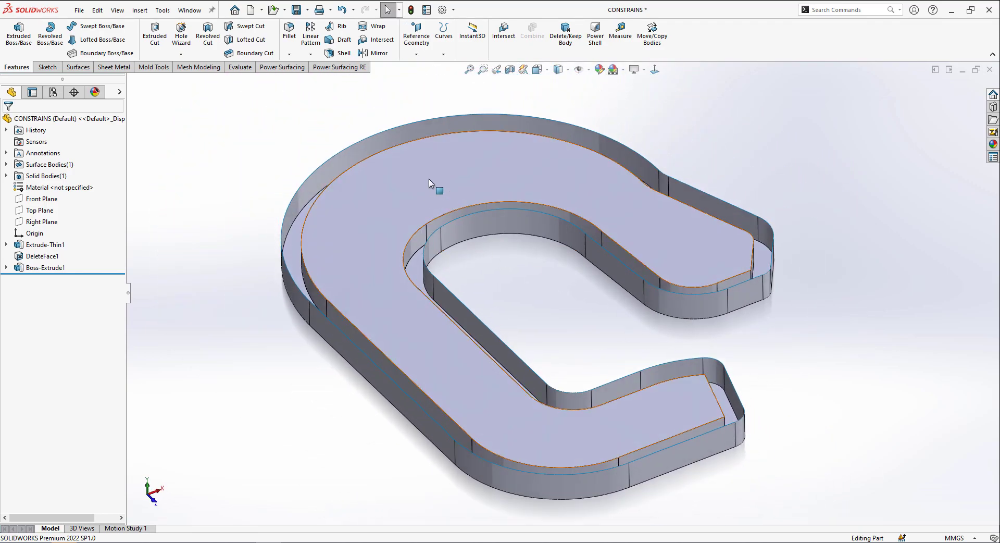
{"action": "left_click", "coordinate": [281, 67]}
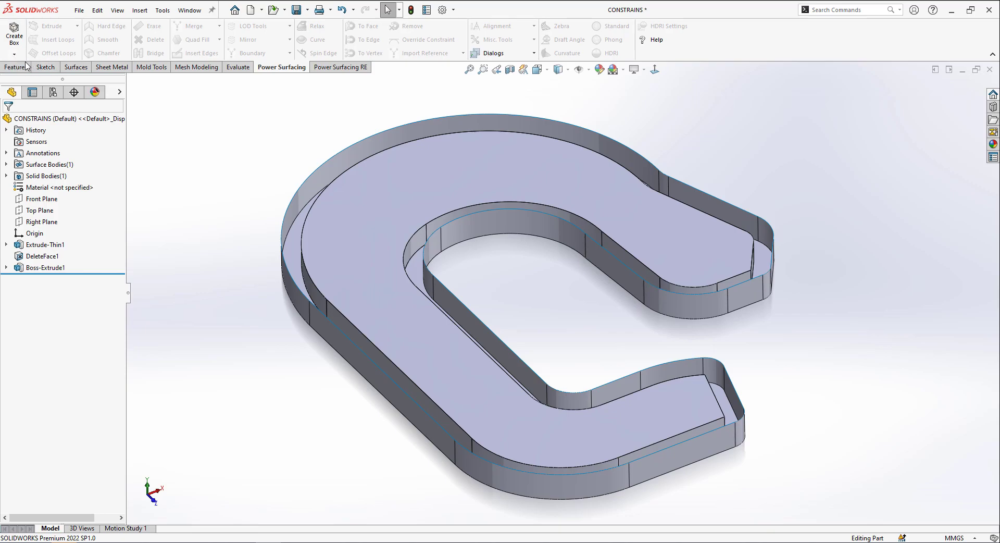
{"action": "left_click", "coordinate": [14, 54]}
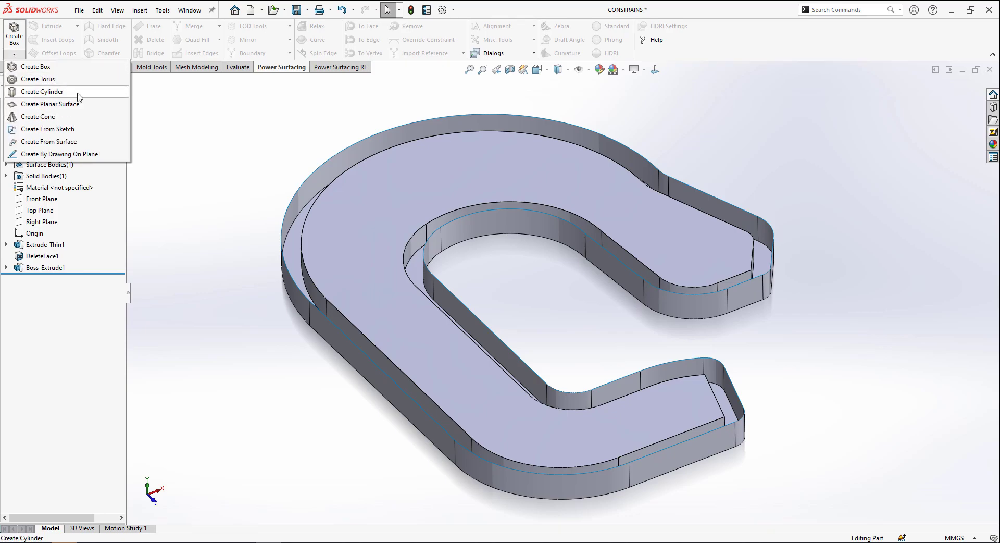
{"action": "left_click", "coordinate": [33, 107]}
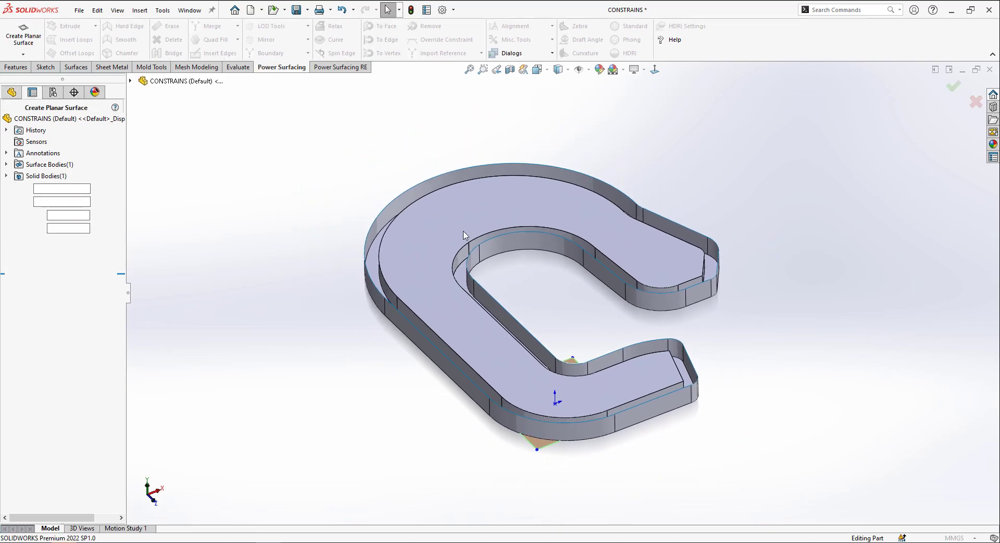
{"action": "middle_click_drag", "start_coordinate": [589, 212], "coordinate": [585, 291]}
{"action": "left_click", "coordinate": [655, 71]}
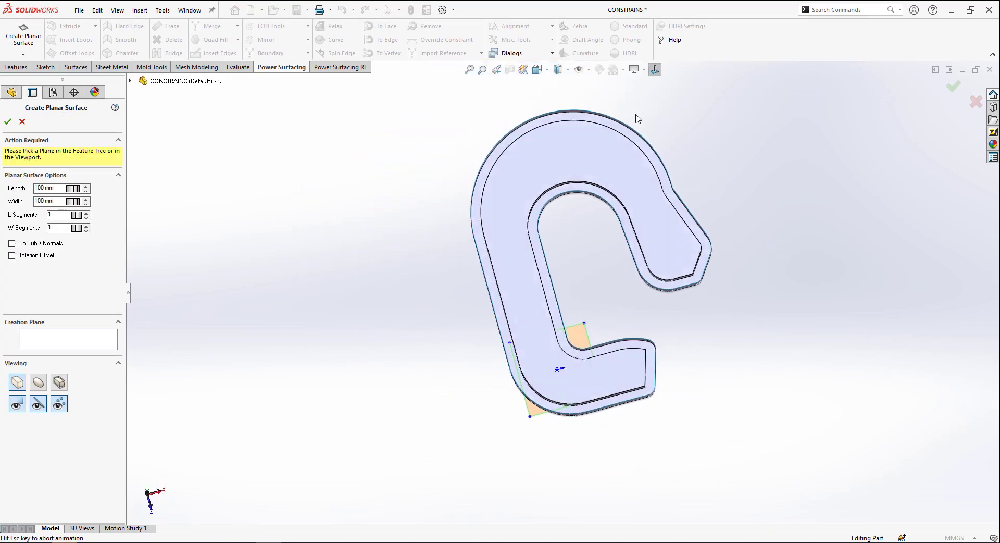
{"action": "left_click", "coordinate": [8, 121]}
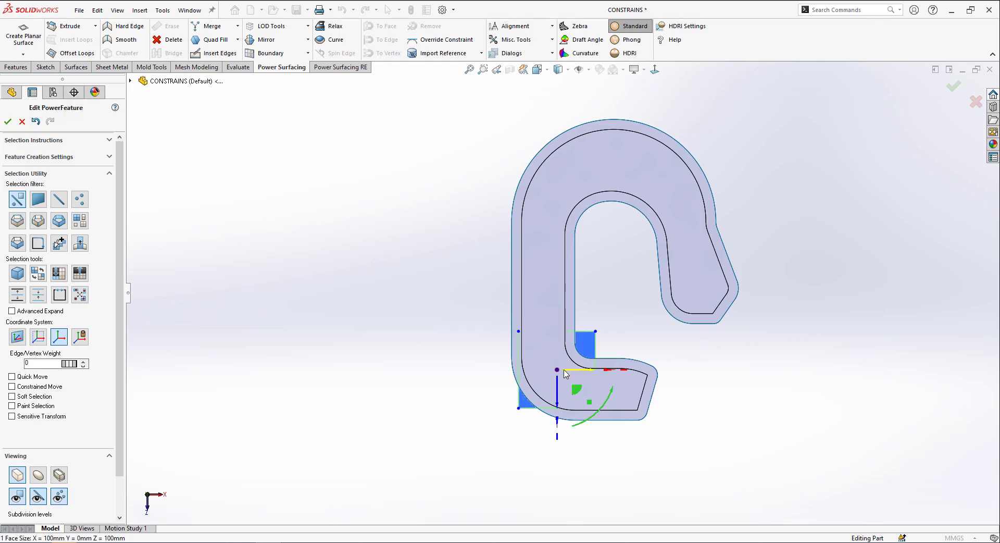
- Raise the planar surface above the part to about Y = 34 mm, deselect it and switch to the Top view
{"action": "middle_click_drag", "start_coordinate": [613, 447], "coordinate": [604, 275]}
{"action": "left_click_drag", "start_coordinate": [556, 348], "coordinate": [556, 324]}
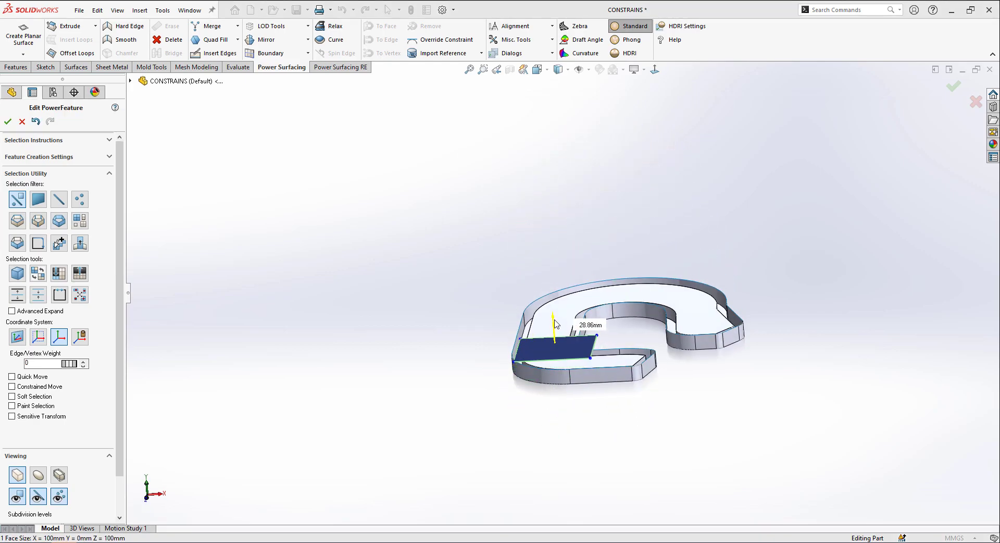
{"action": "middle_click_drag", "start_coordinate": [552, 322], "coordinate": [638, 109]}
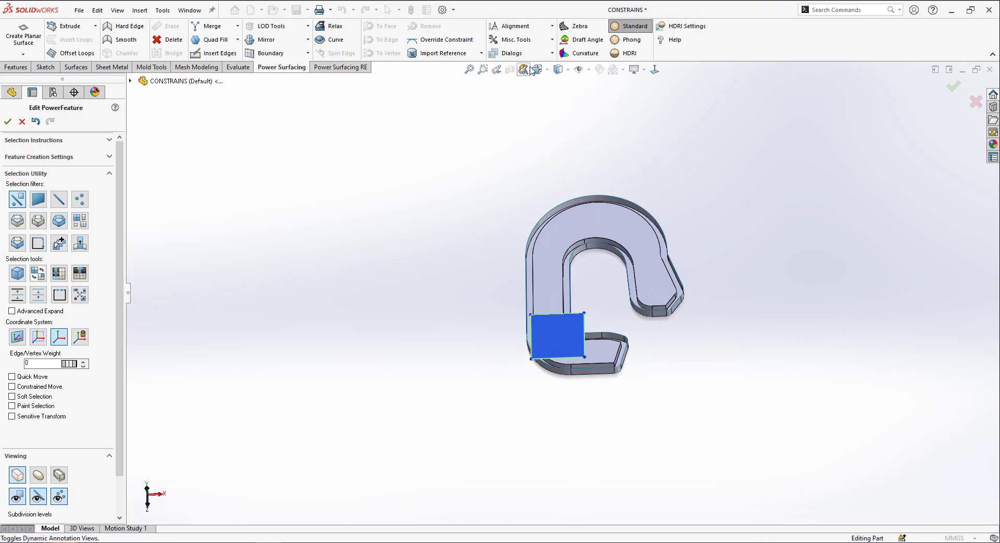
{"action": "left_click", "coordinate": [535, 82]}
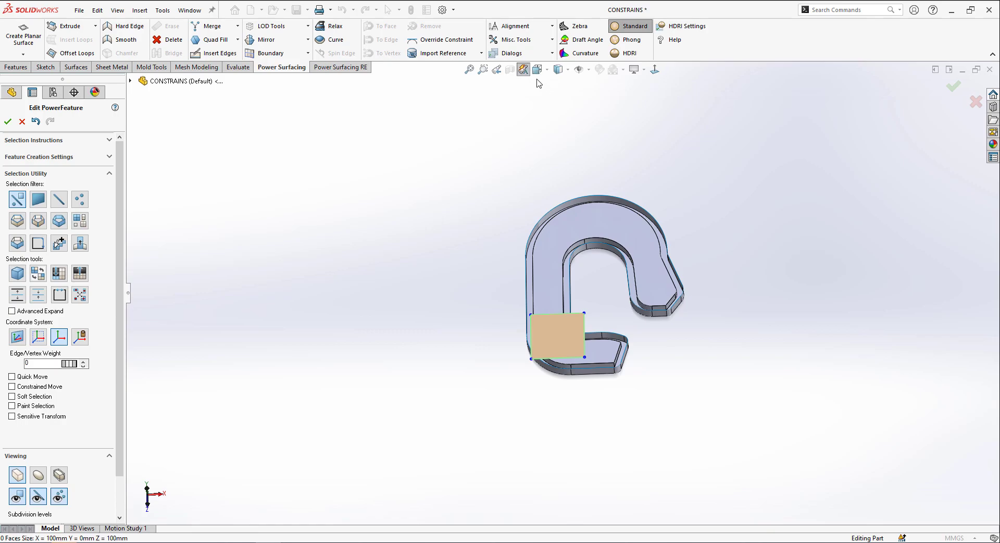
{"action": "left_click", "coordinate": [537, 69]}
{"action": "left_click", "coordinate": [544, 97]}
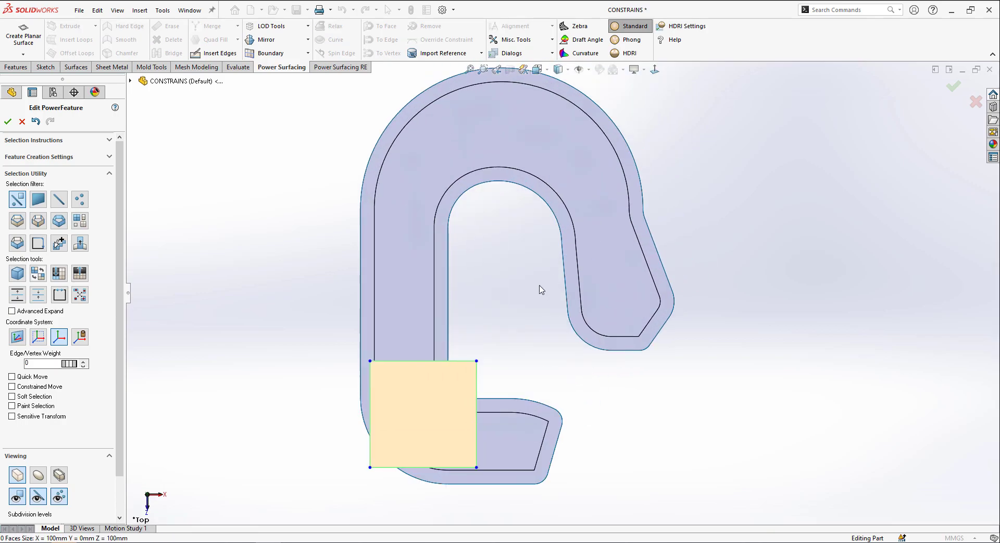
- Scale the planar face uniformly to about 62 mm square and move it over the hook's long straight arm
{"action": "left_click", "coordinate": [419, 441]}
{"action": "left_click_drag", "start_coordinate": [423, 414], "coordinate": [402, 503]}
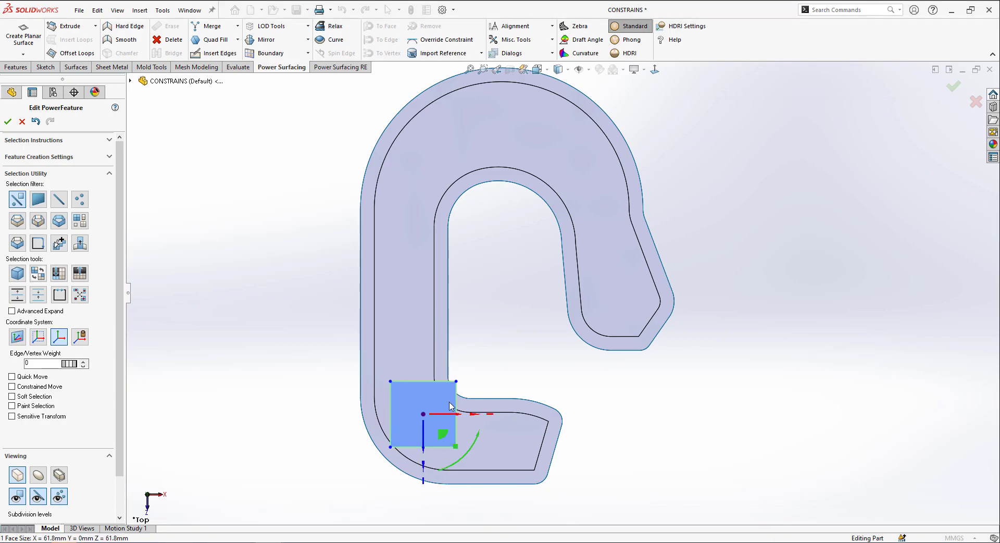
{"action": "left_click_drag", "start_coordinate": [443, 435], "coordinate": [426, 352]}
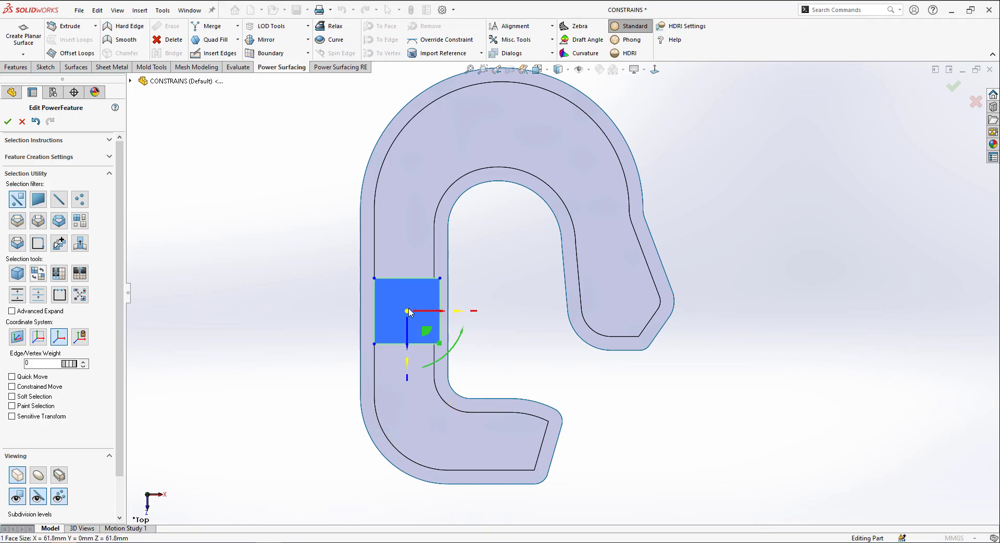
{"action": "left_click_drag", "start_coordinate": [408, 312], "coordinate": [426, 225]}
- Extrude the face's upper edge in successive segments around the hook's large arc and down its short arm, rotating the edges to follow the curve
{"action": "left_click", "coordinate": [405, 272]}
{"action": "left_click_drag", "start_coordinate": [426, 224], "coordinate": [440, 150], "text": "alt"}
{"action": "left_click_drag", "start_coordinate": [463, 171], "coordinate": [411, 187]}
{"action": "left_click_drag", "start_coordinate": [440, 151], "coordinate": [463, 163]}
{"action": "middle_click_drag", "start_coordinate": [463, 162], "coordinate": [465, 244], "text": "ctrl"}
{"action": "left_click_drag", "start_coordinate": [468, 239], "coordinate": [528, 261], "text": "alt"}
{"action": "left_click_drag", "start_coordinate": [537, 225], "coordinate": [629, 332], "text": "alt"}
{"action": "left_click", "coordinate": [589, 238]}
{"action": "left_click_drag", "start_coordinate": [628, 333], "coordinate": [638, 385], "text": "alt"}
- Extrude the strip's lower edge around the bottom bend into the foot, angling and positioning each new edge along the bend
{"action": "scroll", "coordinate": [406, 464], "scroll_direction": "up", "scroll_amount": 1}
{"action": "left_click", "coordinate": [440, 381]}
{"action": "left_click_drag", "start_coordinate": [476, 401], "coordinate": [484, 452], "text": "alt"}
{"action": "left_click_drag", "start_coordinate": [488, 451], "coordinate": [506, 430]}
{"action": "left_click_drag", "start_coordinate": [485, 452], "coordinate": [501, 469]}
{"action": "left_click_drag", "start_coordinate": [501, 468], "coordinate": [571, 468], "text": "alt"}
{"action": "left_click", "coordinate": [539, 473]}
{"action": "left_click", "coordinate": [529, 461]}
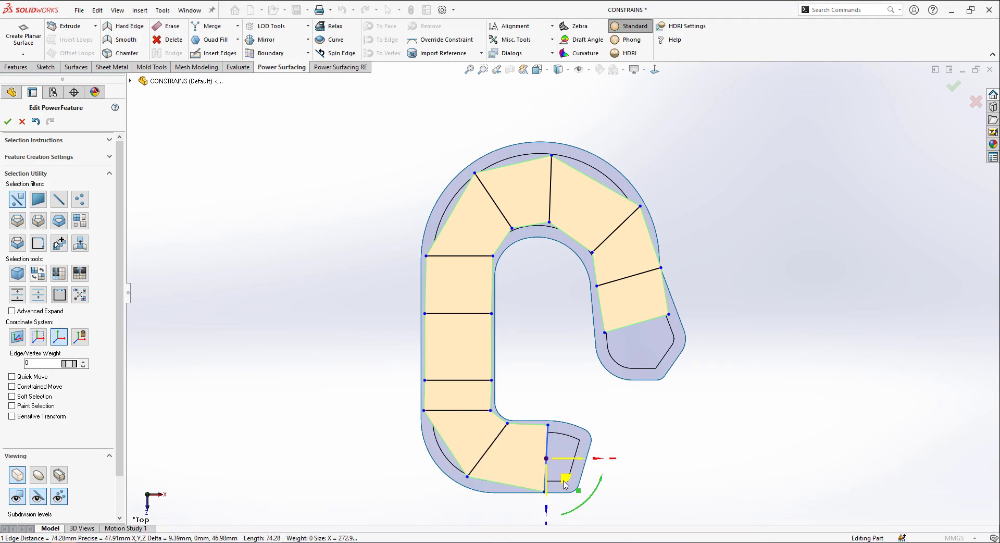
- Insert a crosswise edge loop where the long arm meets the large arc and pull its outer vertex out toward the outer wall
{"action": "left_click", "coordinate": [701, 382]}
{"action": "scroll", "coordinate": [710, 361], "scroll_direction": "down", "scroll_amount": 3}
{"action": "scroll", "coordinate": [573, 380], "scroll_direction": "up", "scroll_amount": 1}
{"action": "scroll", "coordinate": [534, 370], "scroll_direction": "down", "scroll_amount": 1}
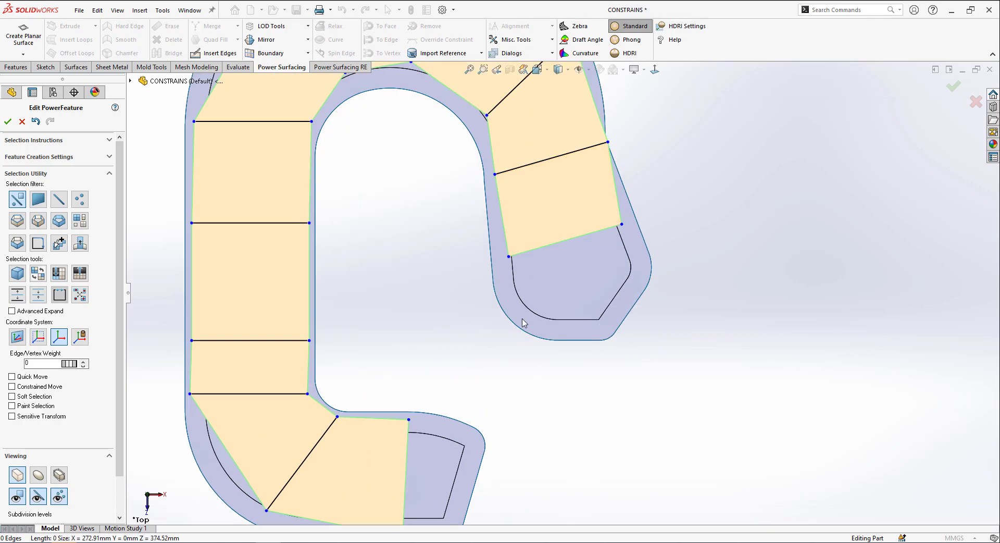
{"action": "scroll", "coordinate": [484, 307], "scroll_direction": "up", "scroll_amount": 1}
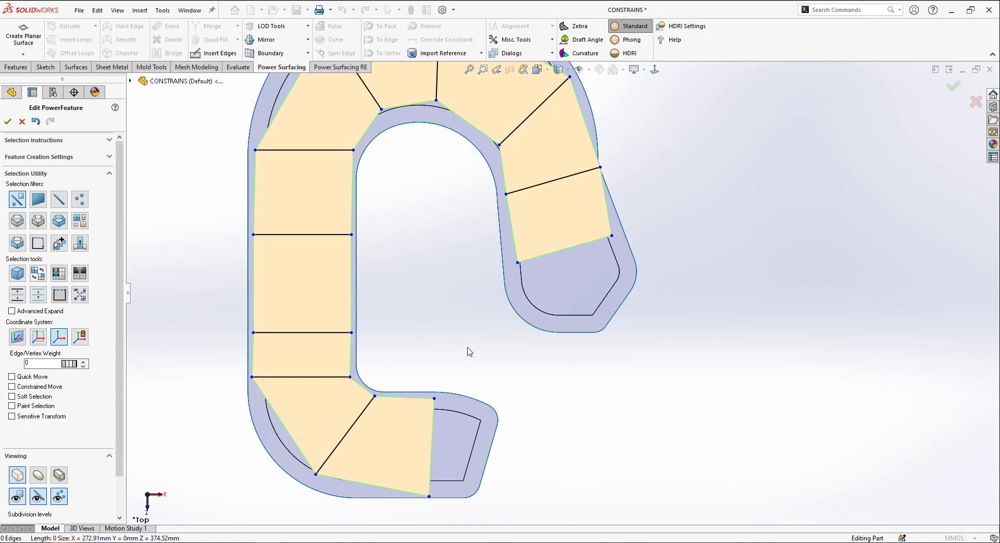
{"action": "middle_click_drag", "start_coordinate": [468, 350], "coordinate": [490, 333]}
{"action": "left_click", "coordinate": [658, 72]}
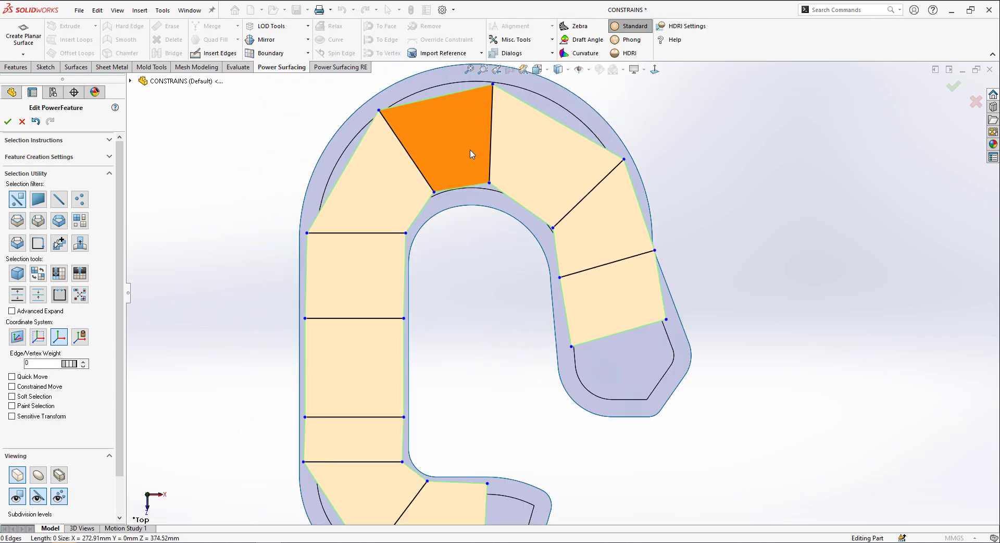
{"action": "left_click", "coordinate": [364, 139]}
{"action": "left_click", "coordinate": [301, 172]}
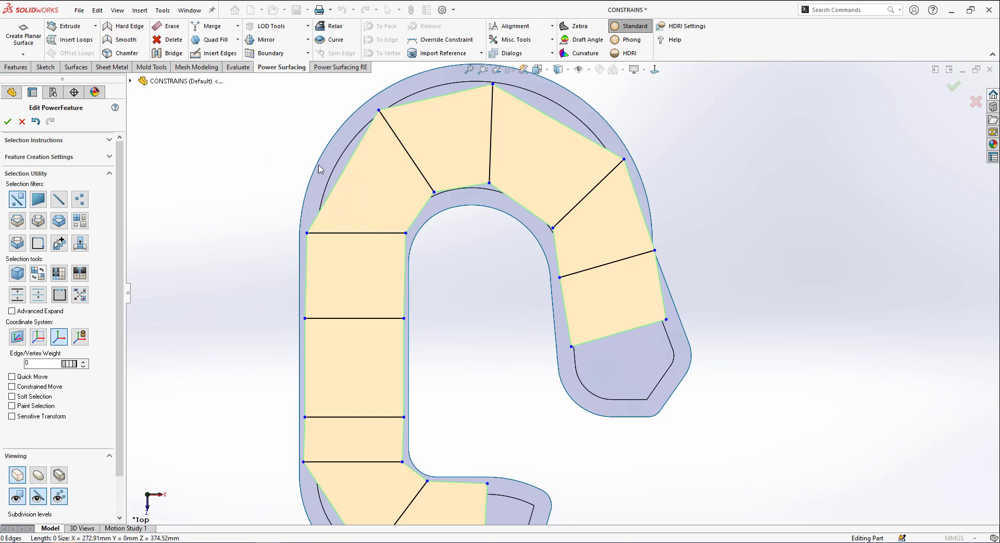
{"action": "left_click", "coordinate": [342, 169]}
{"action": "left_click", "coordinate": [308, 169]}
{"action": "left_click", "coordinate": [344, 170]}
{"action": "left_click_drag", "start_coordinate": [364, 188], "coordinate": [337, 168]}
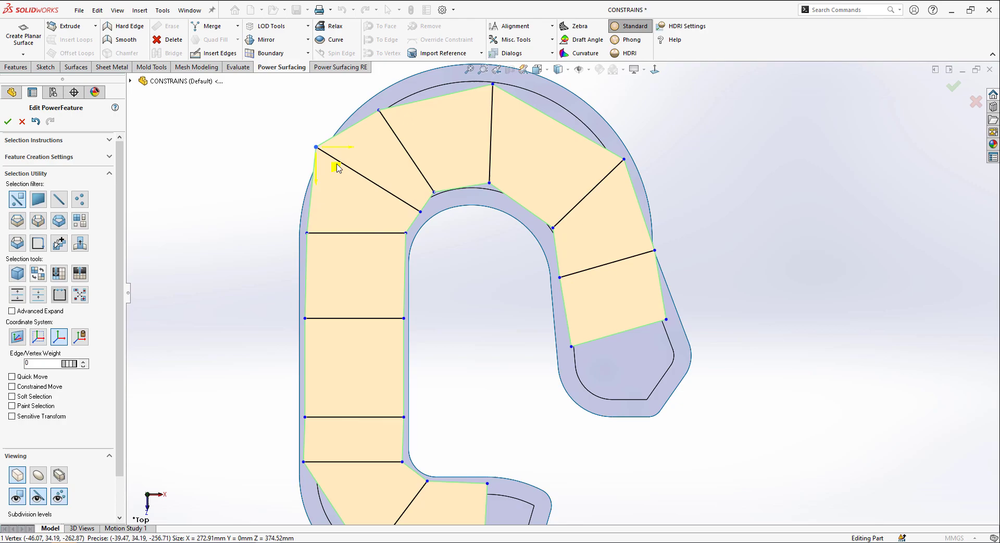
- Move the strip's inner vertices around the large arc onto the curve of the inner wall
{"action": "key", "text": "shift+z"}
{"action": "left_click", "coordinate": [575, 329]}
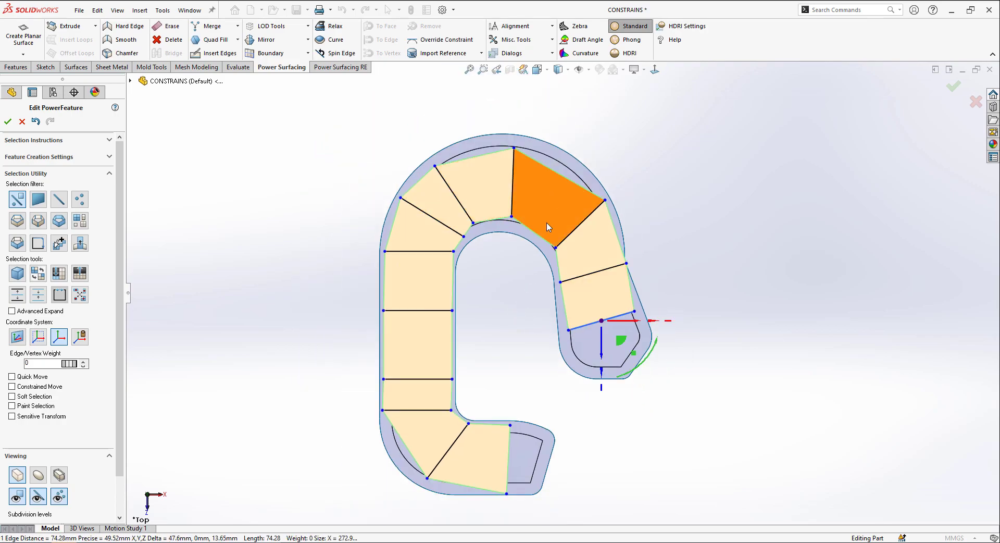
{"action": "left_click", "coordinate": [526, 310]}
{"action": "scroll", "coordinate": [530, 267], "scroll_direction": "down", "scroll_amount": 2}
{"action": "left_click", "coordinate": [521, 257]}
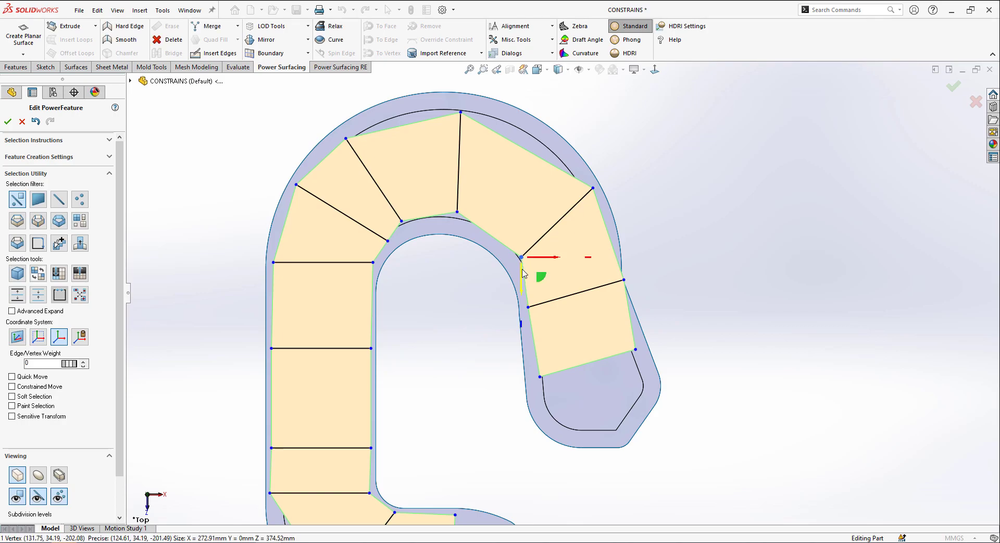
{"action": "left_click", "coordinate": [469, 224]}
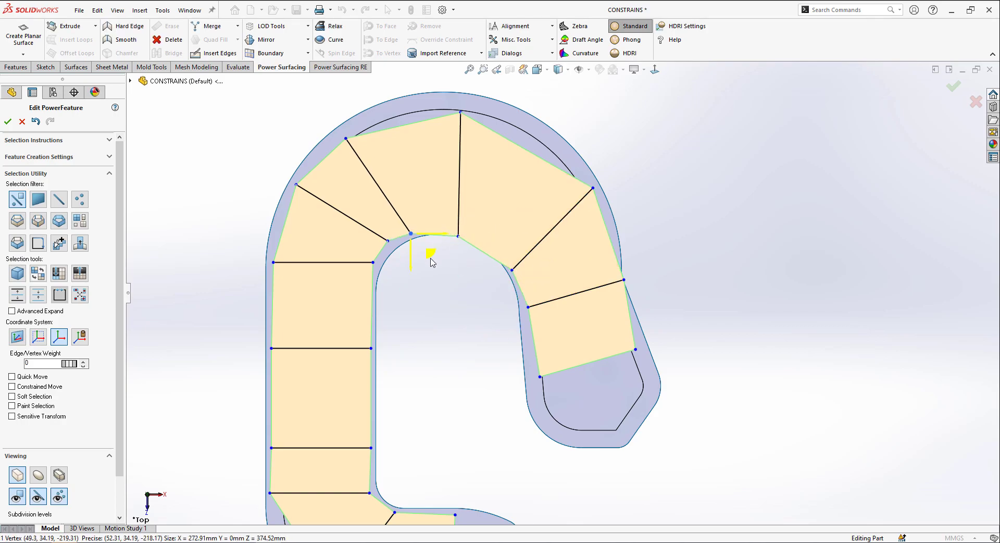
{"action": "left_click_drag", "start_coordinate": [430, 260], "coordinate": [440, 263]}
{"action": "left_click", "coordinate": [387, 241]}
{"action": "left_click_drag", "start_coordinate": [407, 260], "coordinate": [413, 272]}
{"action": "left_click", "coordinate": [373, 263]}
{"action": "left_click_drag", "start_coordinate": [392, 282], "coordinate": [392, 315]}
- Reposition the large arc's outer vertices and the inner vertices at the bottom bend and short arm to follow the walls
{"action": "left_click", "coordinate": [490, 129]}
{"action": "left_click_drag", "start_coordinate": [546, 170], "coordinate": [547, 151]}
{"action": "scroll", "coordinate": [506, 386], "scroll_direction": "up", "scroll_amount": 4}
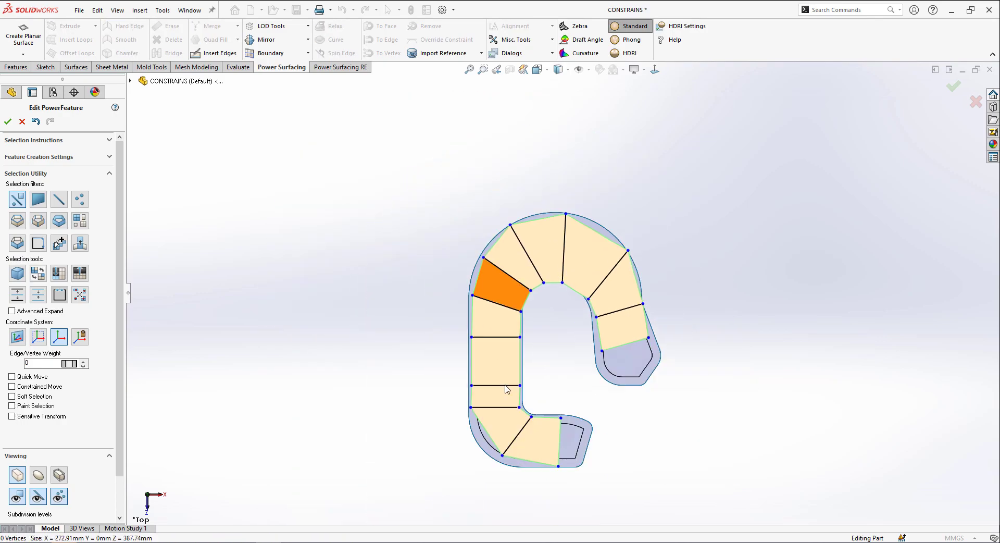
{"action": "scroll", "coordinate": [508, 459], "scroll_direction": "down", "scroll_amount": 5}
{"action": "left_click", "coordinate": [493, 449]}
{"action": "left_click_drag", "start_coordinate": [512, 468], "coordinate": [497, 478]}
{"action": "left_click", "coordinate": [537, 324]}
{"action": "left_click_drag", "start_coordinate": [557, 344], "coordinate": [564, 334]}
{"action": "left_click_drag", "start_coordinate": [563, 199], "coordinate": [558, 196]}
{"action": "left_click", "coordinate": [642, 252]}
{"action": "left_click_drag", "start_coordinate": [662, 272], "coordinate": [655, 278]}
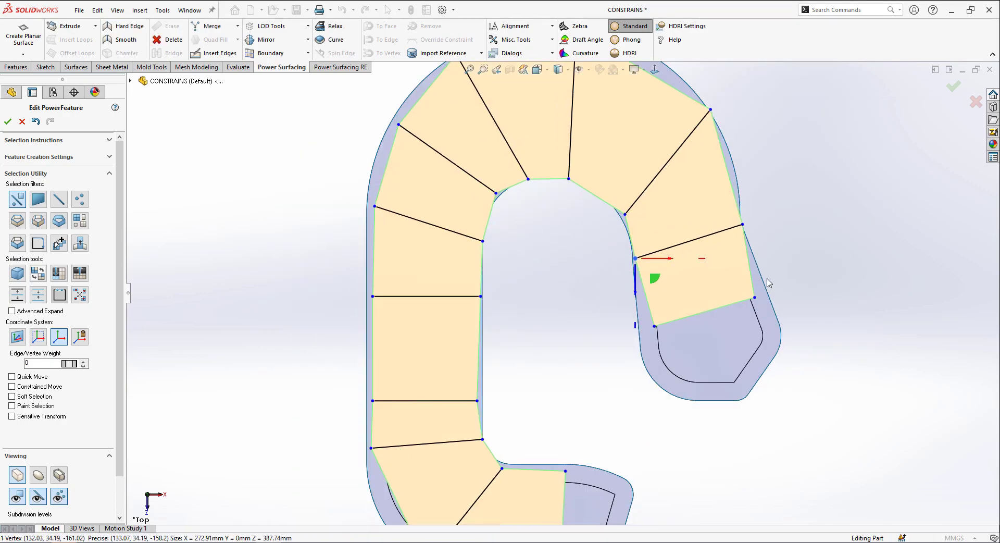
- Insert a crosswise edge loop in the wide arc segment before the short arm and fit the nearby and end vertices to the walls
{"action": "scroll", "coordinate": [498, 392], "scroll_direction": "up", "scroll_amount": 2}
{"action": "left_click", "coordinate": [548, 242]}
{"action": "left_click_drag", "start_coordinate": [567, 263], "coordinate": [572, 266]}
{"action": "left_click", "coordinate": [568, 255]}
{"action": "left_click", "coordinate": [599, 166]}
{"action": "left_click_drag", "start_coordinate": [619, 187], "coordinate": [631, 180]}
{"action": "left_click", "coordinate": [569, 255]}
{"action": "left_click_drag", "start_coordinate": [588, 275], "coordinate": [592, 272]}
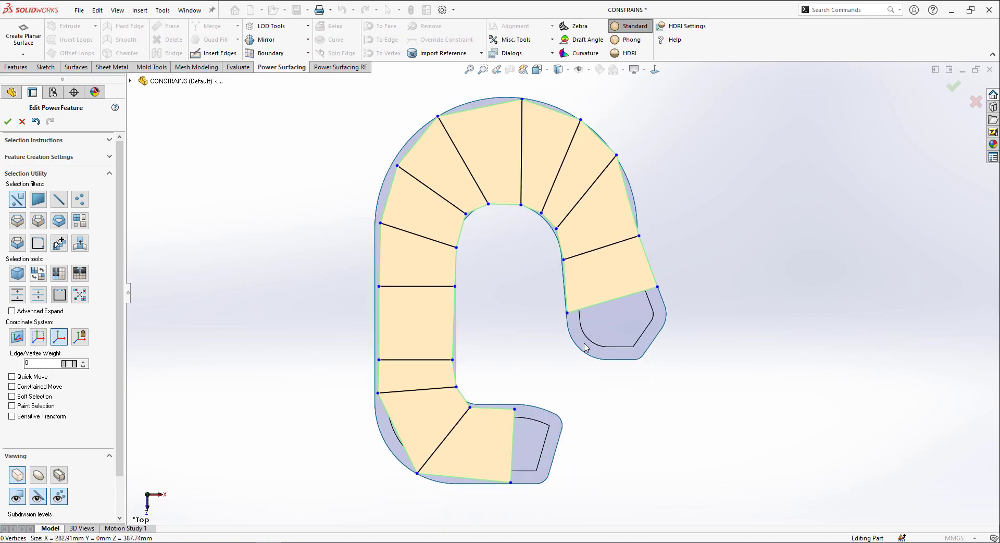
- Insert a lengthwise edge loop along the middle of the whole strip
{"action": "middle_click_drag", "start_coordinate": [579, 408], "coordinate": [526, 282]}
{"action": "scroll", "coordinate": [504, 280], "scroll_direction": "up", "scroll_amount": 2}
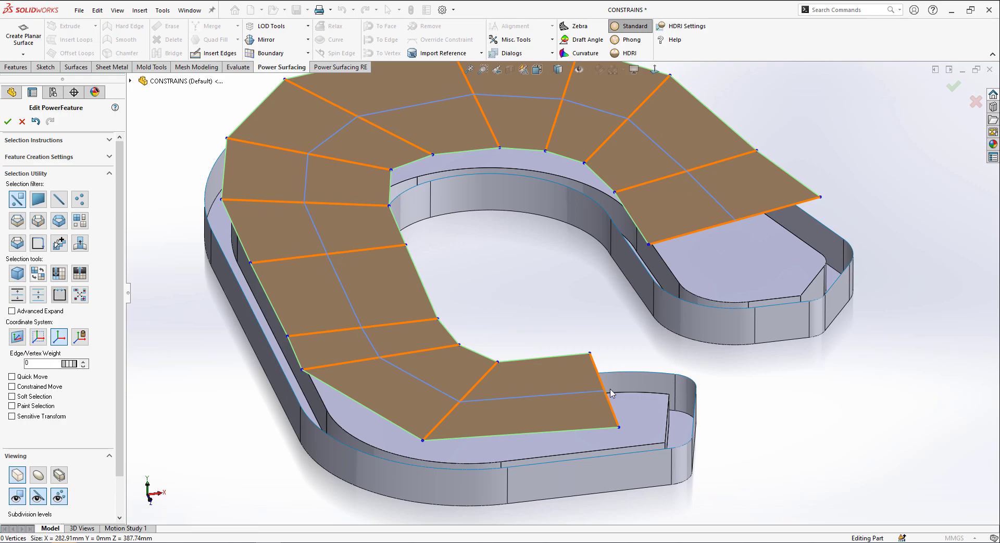
{"action": "left_click", "coordinate": [603, 392]}
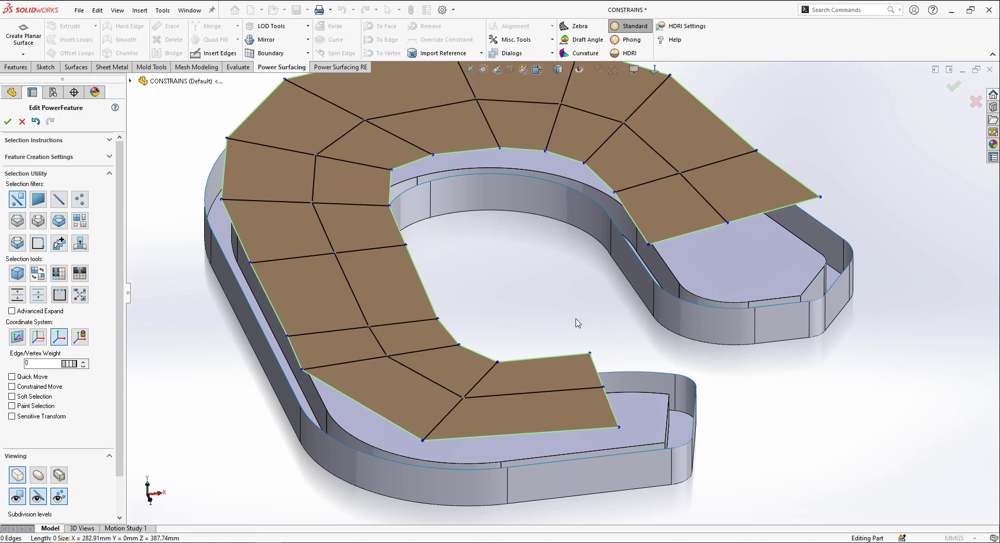
- Select the entire strip as one object and lower it to the top rim of the walls, at about Y = 21 mm
{"action": "scroll", "coordinate": [575, 323], "scroll_direction": "down", "scroll_amount": 1}
{"action": "middle_click_drag", "start_coordinate": [495, 294], "coordinate": [480, 259]}
{"action": "right_click", "coordinate": [480, 259]}
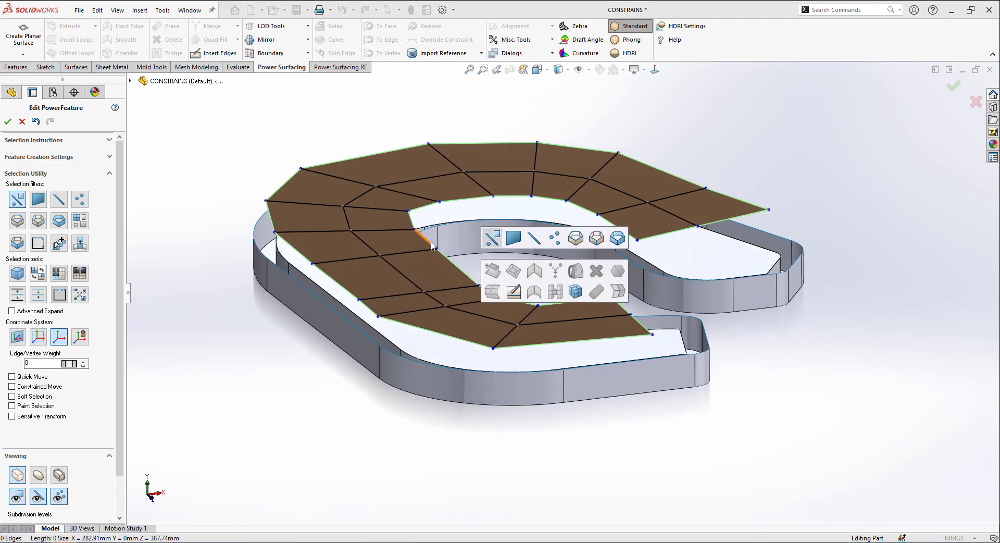
{"action": "left_click", "coordinate": [80, 221]}
{"action": "left_click", "coordinate": [346, 232]}
{"action": "scroll", "coordinate": [375, 213], "scroll_direction": "down", "scroll_amount": 1}
{"action": "middle_click_drag", "start_coordinate": [506, 233], "coordinate": [513, 214]}
{"action": "left_click_drag", "start_coordinate": [516, 219], "coordinate": [504, 253]}
{"action": "middle_click_drag", "start_coordinate": [504, 254], "coordinate": [469, 249]}
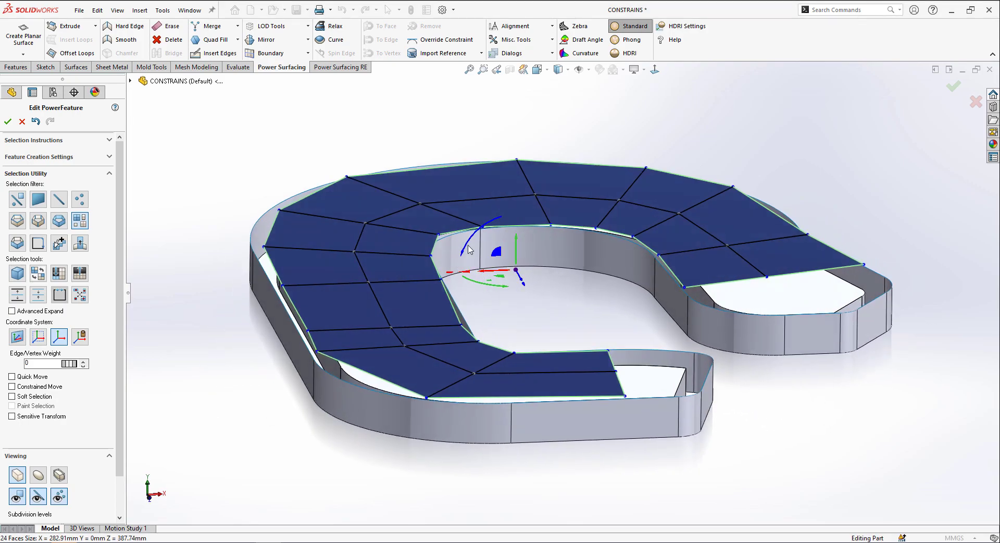
{"action": "left_click", "coordinate": [418, 143]}
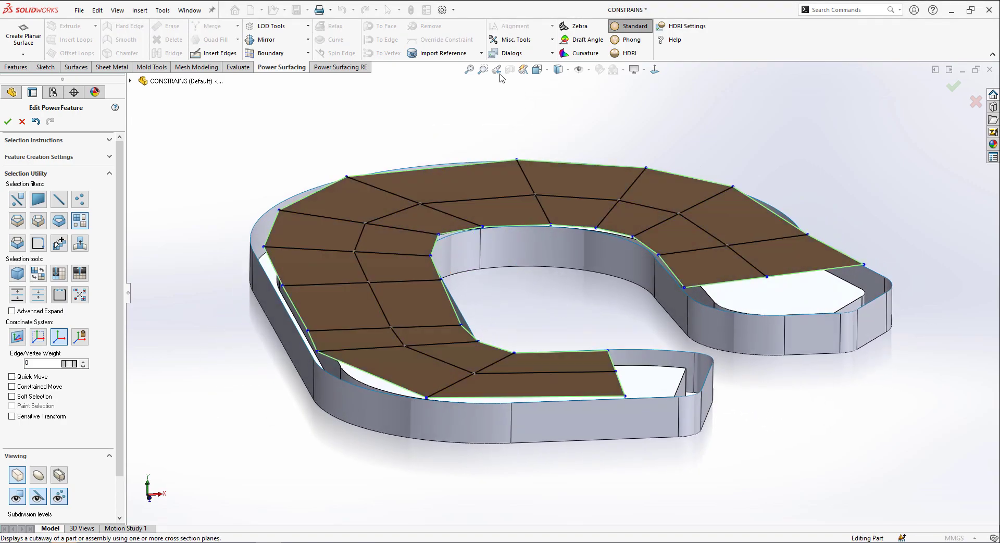
- Import all the inner and outer wall faces around the hook as reference entities for the SubD strip
{"action": "left_click", "coordinate": [440, 54]}
{"action": "left_click", "coordinate": [303, 371]}
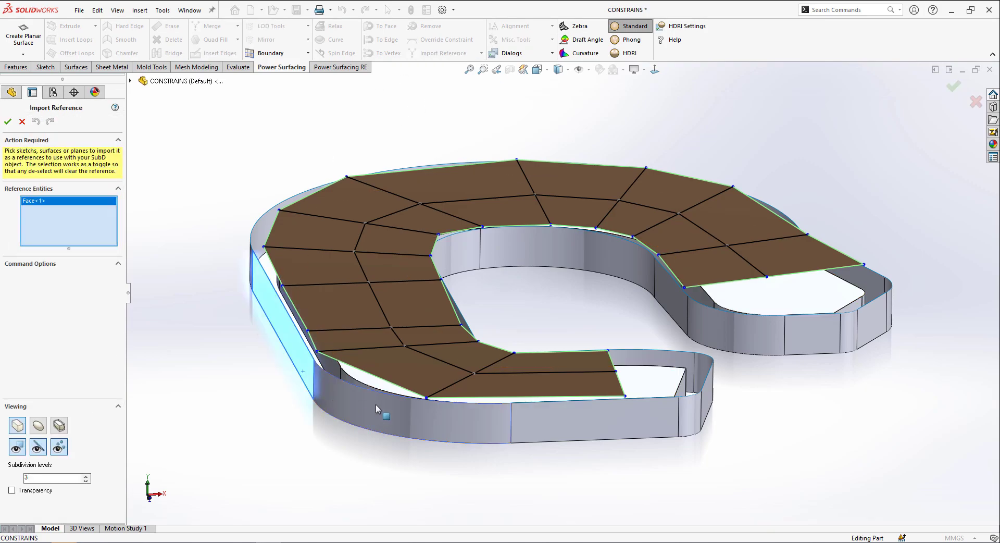
{"action": "left_click", "coordinate": [369, 403]}
{"action": "left_click", "coordinate": [557, 428]}
{"action": "left_click", "coordinate": [683, 415]}
{"action": "left_click", "coordinate": [703, 392]}
{"action": "middle_click_drag", "start_coordinate": [674, 365], "coordinate": [724, 319]}
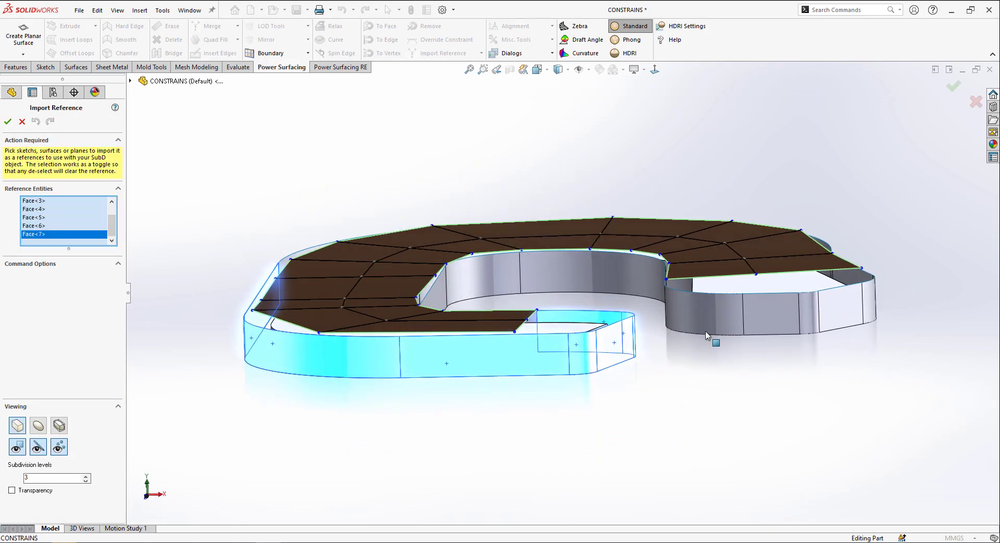
{"action": "left_click", "coordinate": [728, 319]}
{"action": "left_click", "coordinate": [639, 276]}
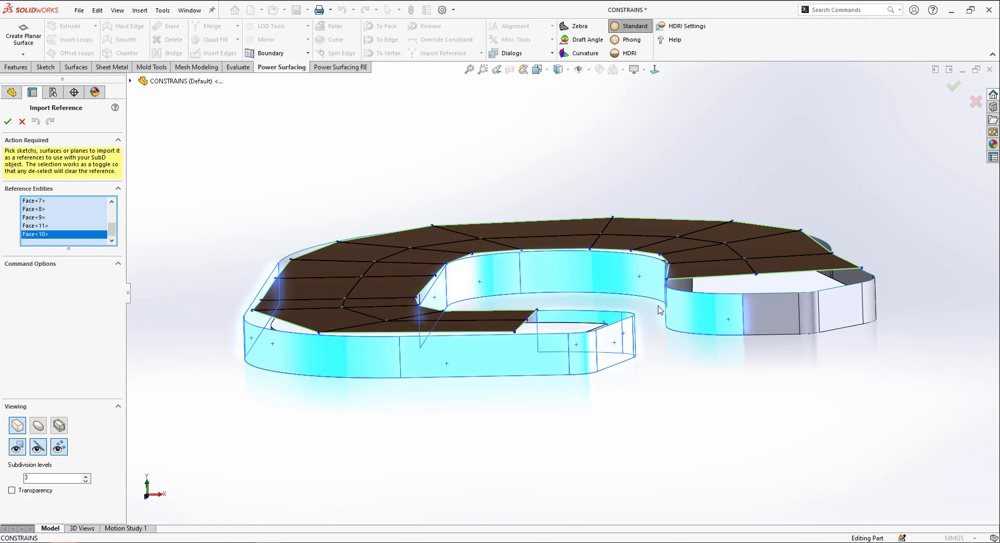
{"action": "middle_click_drag", "start_coordinate": [660, 311], "coordinate": [634, 311]}
{"action": "left_click", "coordinate": [714, 320]}
{"action": "left_click", "coordinate": [793, 313]}
{"action": "left_click", "coordinate": [845, 305]}
{"action": "middle_click_drag", "start_coordinate": [845, 305], "coordinate": [699, 223]}
{"action": "left_click", "coordinate": [495, 353]}
{"action": "left_click", "coordinate": [505, 234]}
{"action": "left_click", "coordinate": [8, 121]}
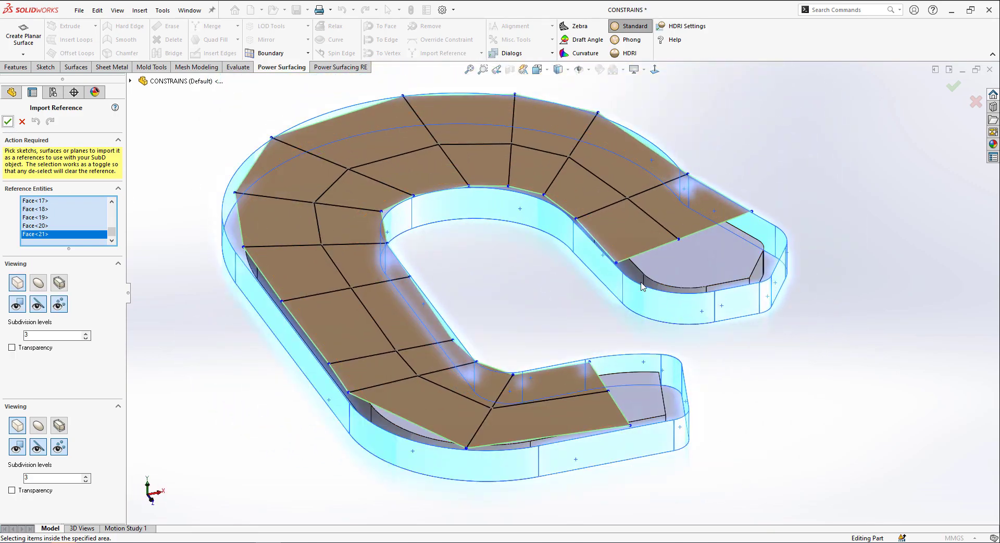
- Select the strip's complete boundary edge loop and constrain it to the edges of the imported wall references
{"action": "right_click", "coordinate": [471, 221]}
{"action": "left_click", "coordinate": [563, 199]}
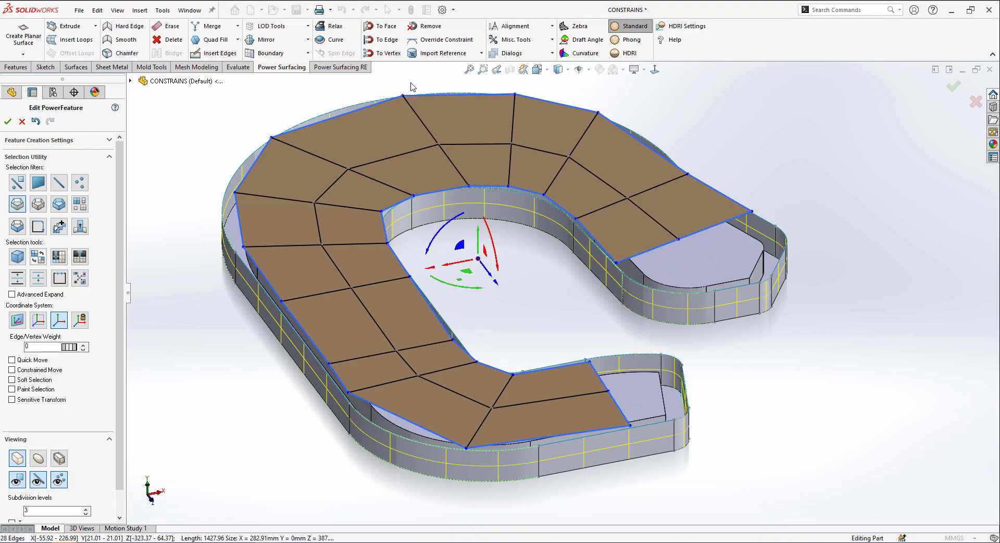
{"action": "left_click", "coordinate": [382, 39]}
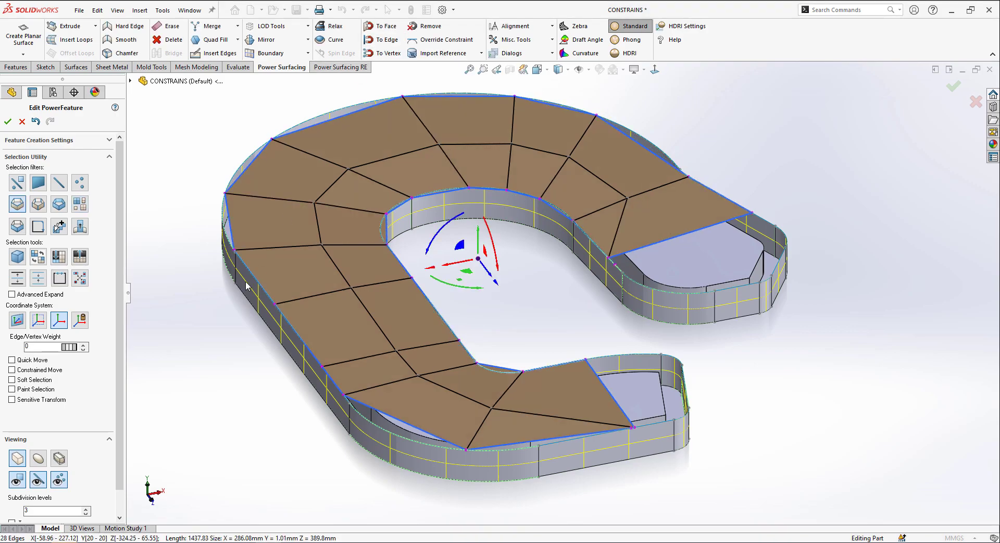
- Display the constrained strip as a smooth subdivided surface instead of the faceted control cage
{"action": "middle_click_drag", "start_coordinate": [531, 332], "coordinate": [511, 346]}
{"action": "right_click", "coordinate": [514, 369]}
{"action": "left_click", "coordinate": [526, 347]}
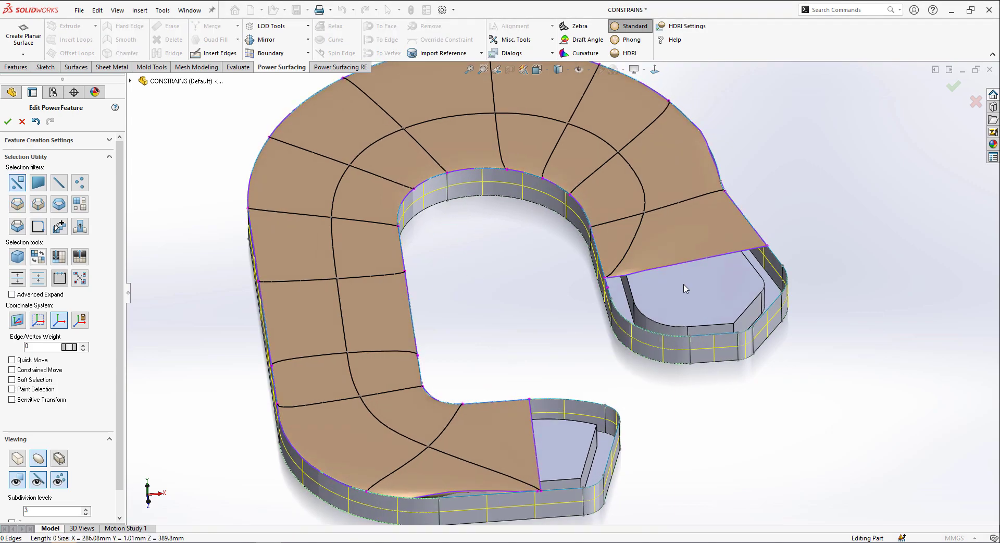
- Delete the four end faces of the strip, two at each end of the hook
{"action": "left_click", "coordinate": [667, 251]}
{"action": "left_click", "coordinate": [600, 250]}
{"action": "left_click", "coordinate": [485, 426]}
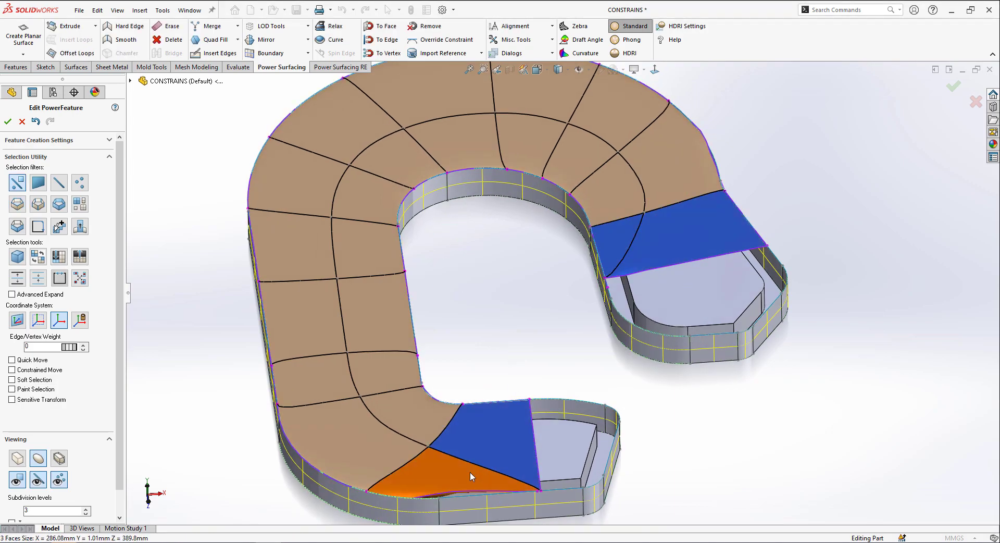
{"action": "left_click", "coordinate": [470, 471]}
{"action": "left_click", "coordinate": [631, 475]}
- Raise the central lengthwise edge loop about 35 mm above the wall rim to arch the strip
{"action": "middle_click_drag", "start_coordinate": [625, 473], "coordinate": [666, 202]}
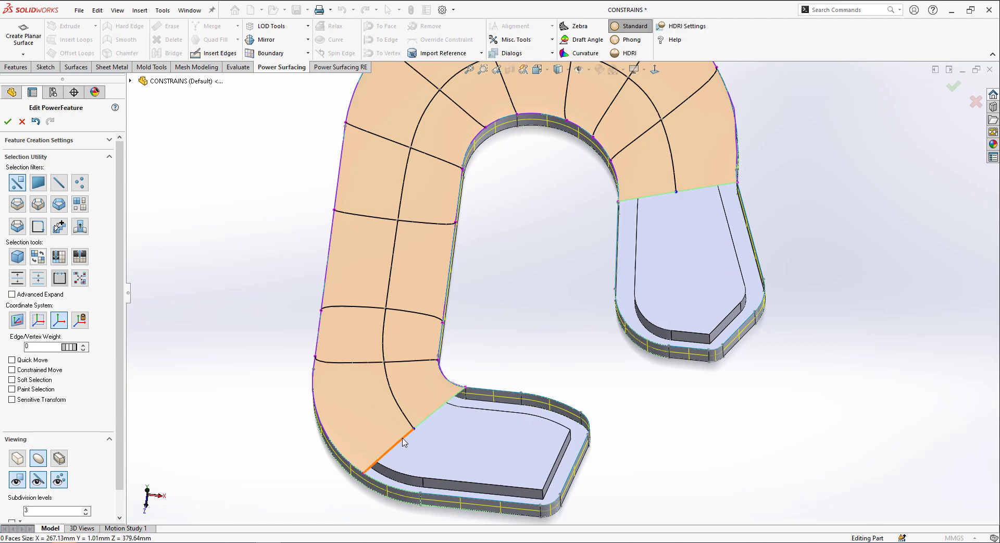
{"action": "middle_click_drag", "start_coordinate": [436, 436], "coordinate": [430, 320]}
{"action": "left_click", "coordinate": [397, 354]}
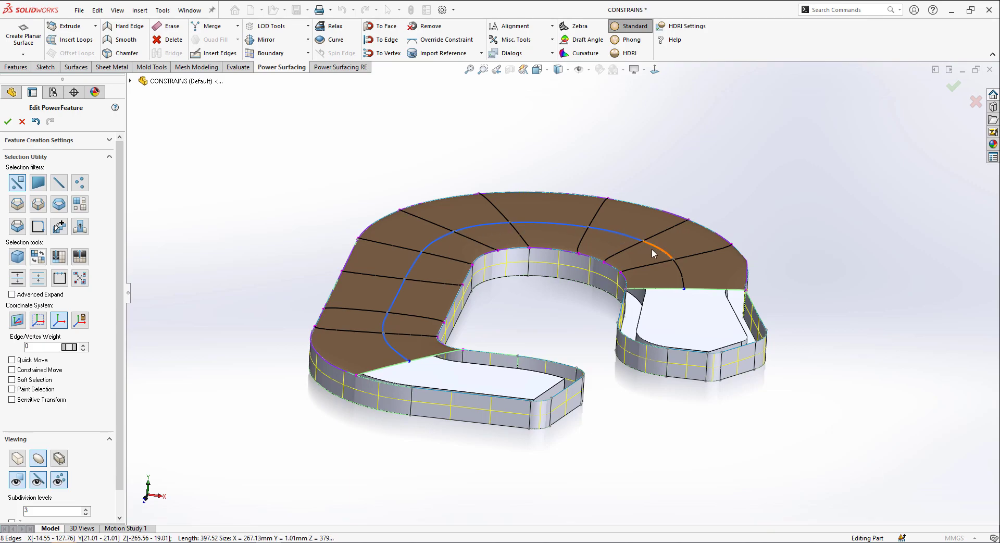
{"action": "middle_click_drag", "start_coordinate": [676, 265], "coordinate": [532, 272]}
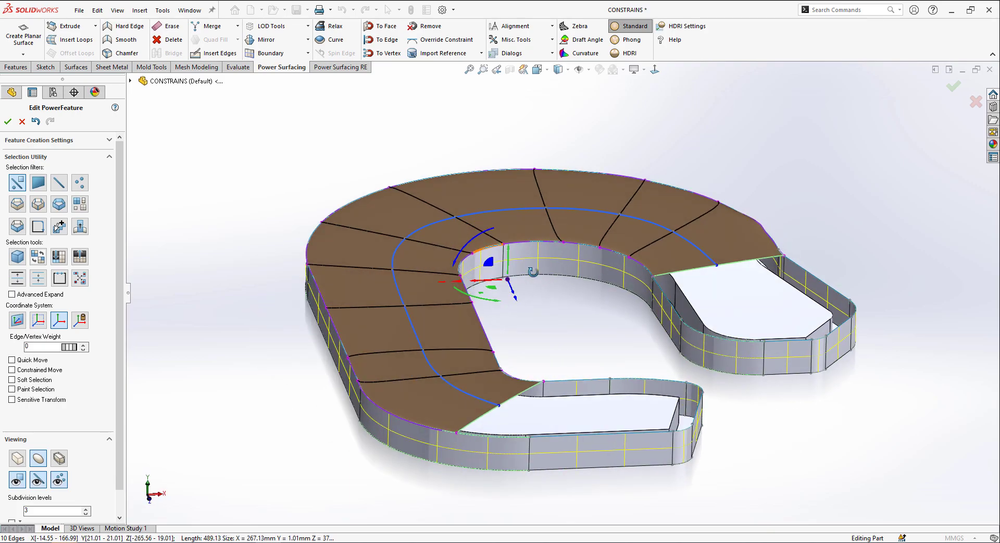
{"action": "left_click_drag", "start_coordinate": [510, 255], "coordinate": [509, 187]}
{"action": "left_click", "coordinate": [587, 333]}
{"action": "middle_click_drag", "start_coordinate": [587, 333], "coordinate": [570, 431]}
{"action": "scroll", "coordinate": [791, 341], "scroll_direction": "up", "scroll_amount": 1}
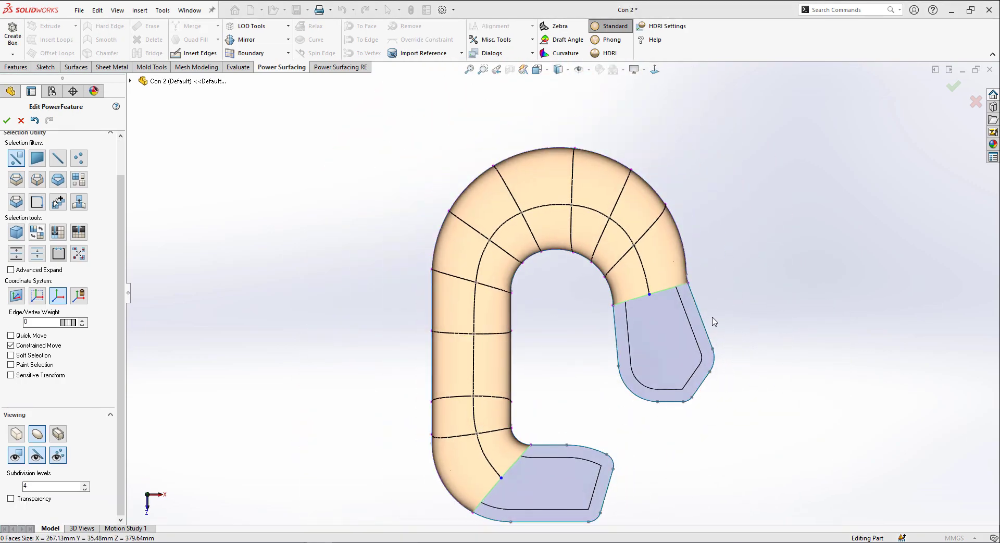
- Display the control cage and extrude the two open end edges of the hook's shorter arm about 45 mm in Z toward its tip
{"action": "scroll", "coordinate": [715, 320], "scroll_direction": "down", "scroll_amount": 5}
{"action": "scroll", "coordinate": [601, 341], "scroll_direction": "down", "scroll_amount": 2}
{"action": "left_click", "coordinate": [599, 265]}
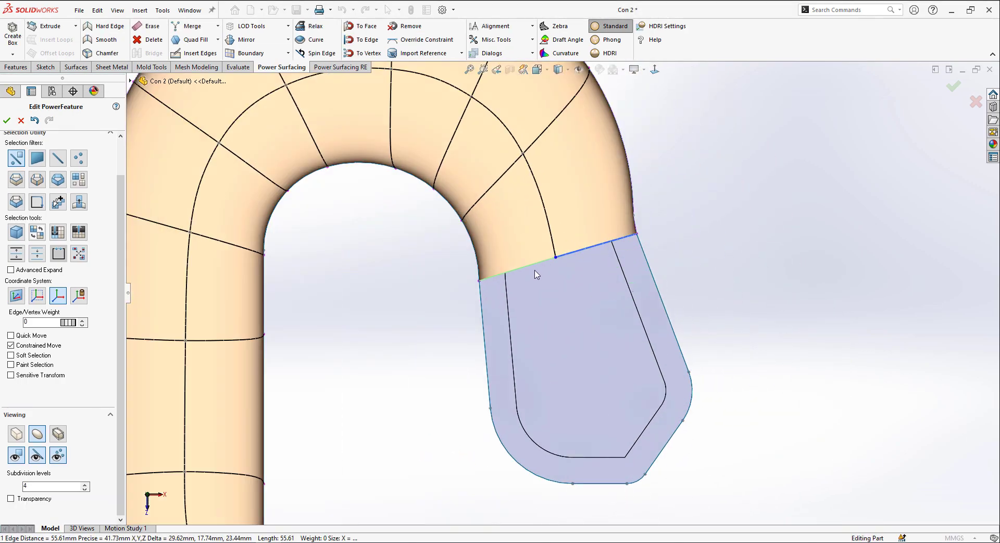
{"action": "middle_click_drag", "start_coordinate": [591, 320], "coordinate": [580, 193]}
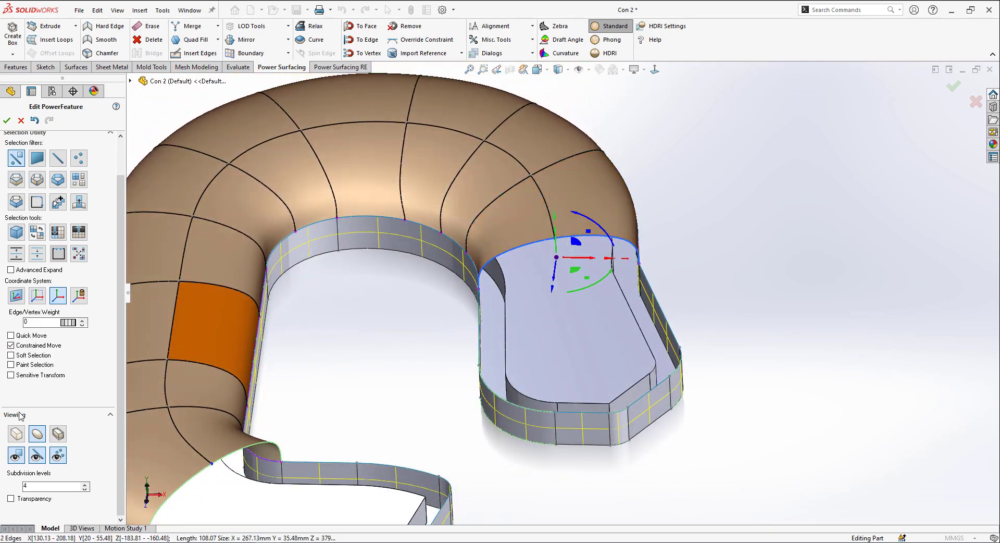
{"action": "left_click", "coordinate": [16, 434]}
{"action": "middle_click_drag", "start_coordinate": [647, 257], "coordinate": [656, 320]}
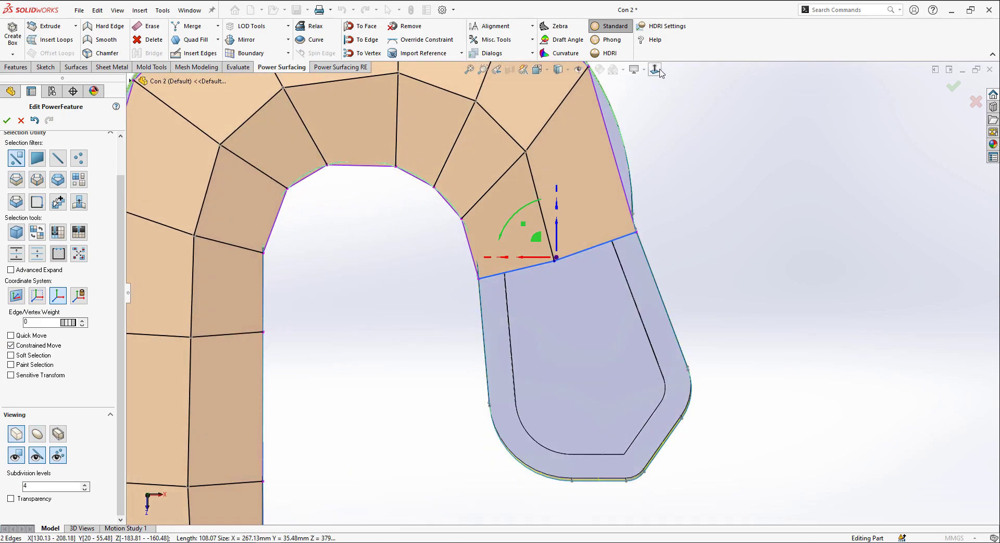
{"action": "key", "text": "ctrl+z"}
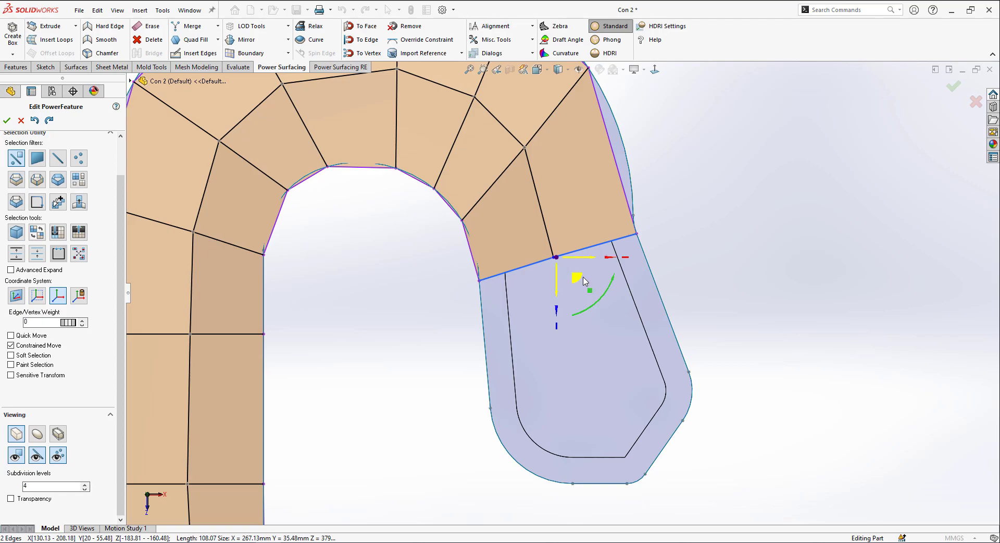
{"action": "left_click_drag", "start_coordinate": [585, 281], "coordinate": [602, 371], "text": "ctrl"}
{"action": "left_click_drag", "start_coordinate": [581, 348], "coordinate": [581, 321]}
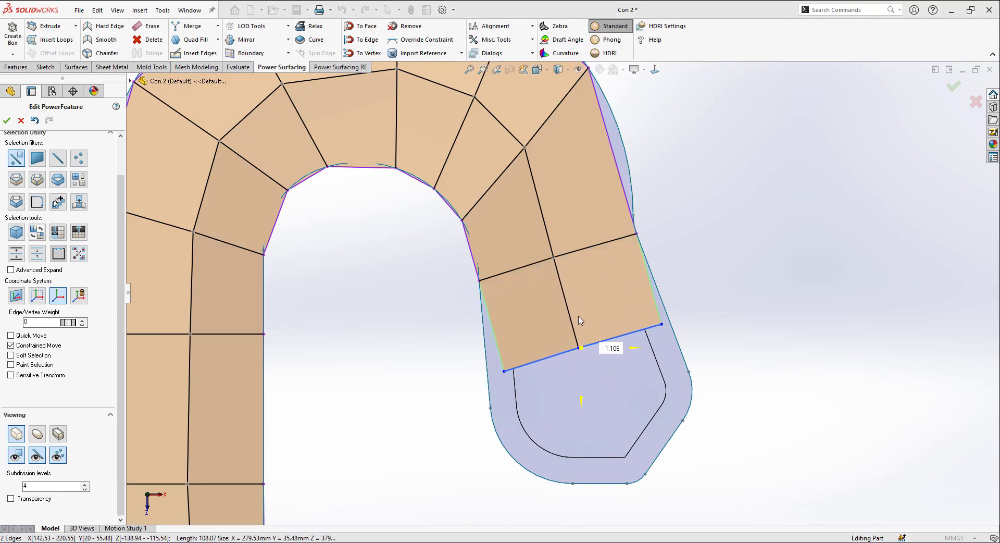
{"action": "left_click_drag", "start_coordinate": [585, 278], "coordinate": [584, 278]}
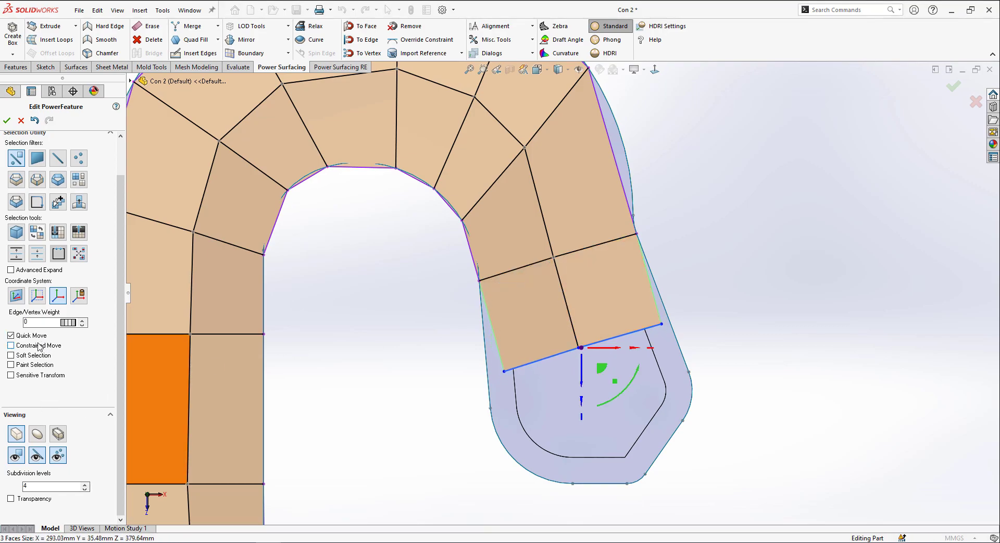
- With Quick Move and Constrained Move off, extrude the end edges in three more rows, narrowing them to follow the rounded tip
{"action": "left_click", "coordinate": [52, 337]}
{"action": "left_click_drag", "start_coordinate": [580, 348], "coordinate": [619, 524], "text": "ctrl"}
{"action": "scroll", "coordinate": [616, 442], "scroll_direction": "down", "scroll_amount": 3}
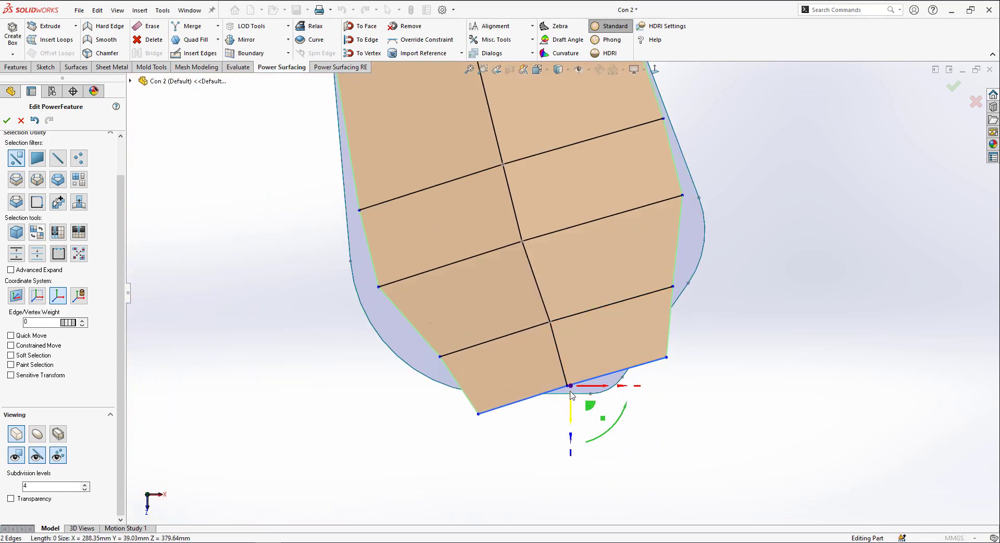
{"action": "left_click_drag", "start_coordinate": [570, 437], "coordinate": [575, 490], "text": "ctrl"}
{"action": "left_click_drag", "start_coordinate": [593, 407], "coordinate": [590, 396]}
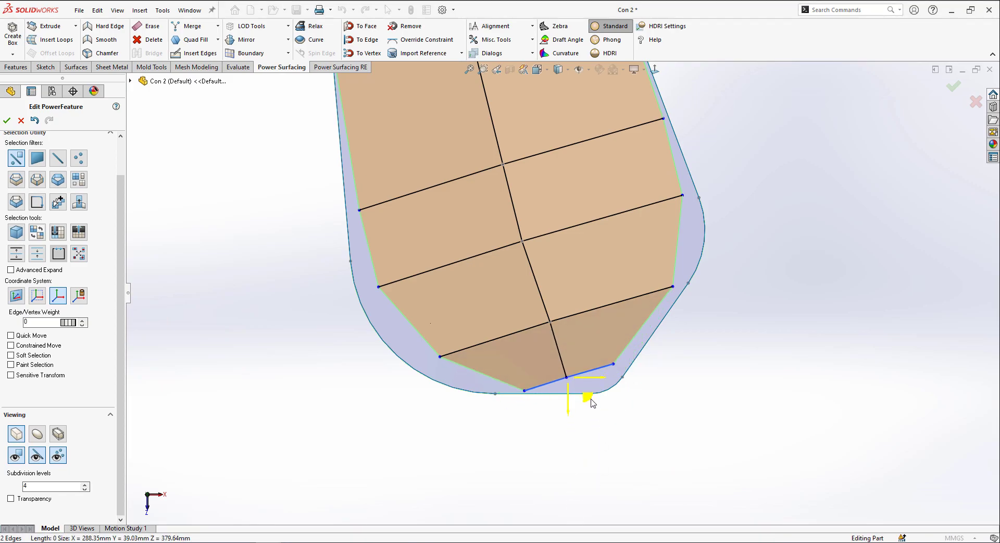
{"action": "left_click", "coordinate": [656, 373]}
- Constrain the first extruded row's outer vertices to the wall edges and the second row's outer vertices to the wall corner vertices
{"action": "scroll", "coordinate": [679, 233], "scroll_direction": "up", "scroll_amount": 3}
{"action": "scroll", "coordinate": [678, 180], "scroll_direction": "down", "scroll_amount": 2}
{"action": "left_click", "coordinate": [596, 210]}
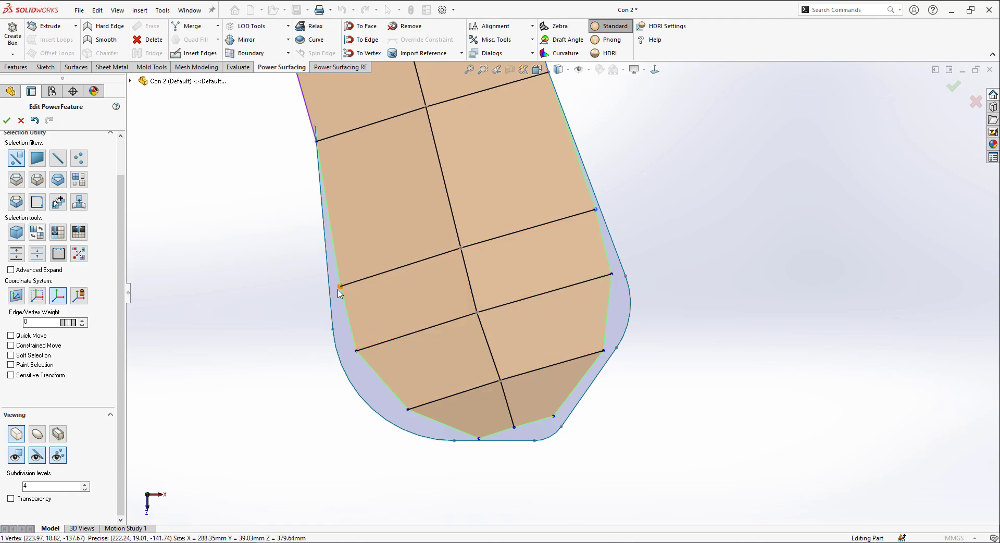
{"action": "left_click", "coordinate": [468, 248], "text": "ctrl"}
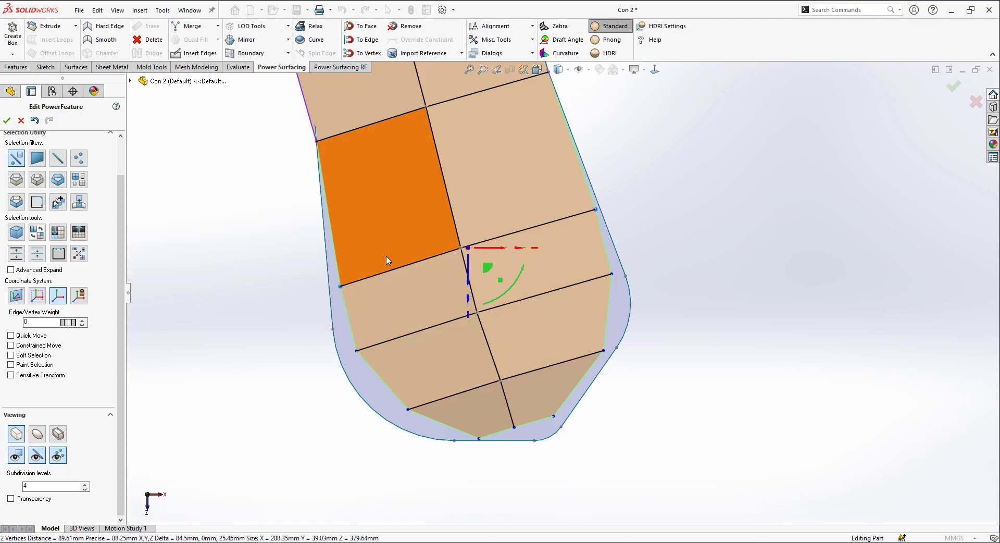
{"action": "left_click", "coordinate": [357, 41]}
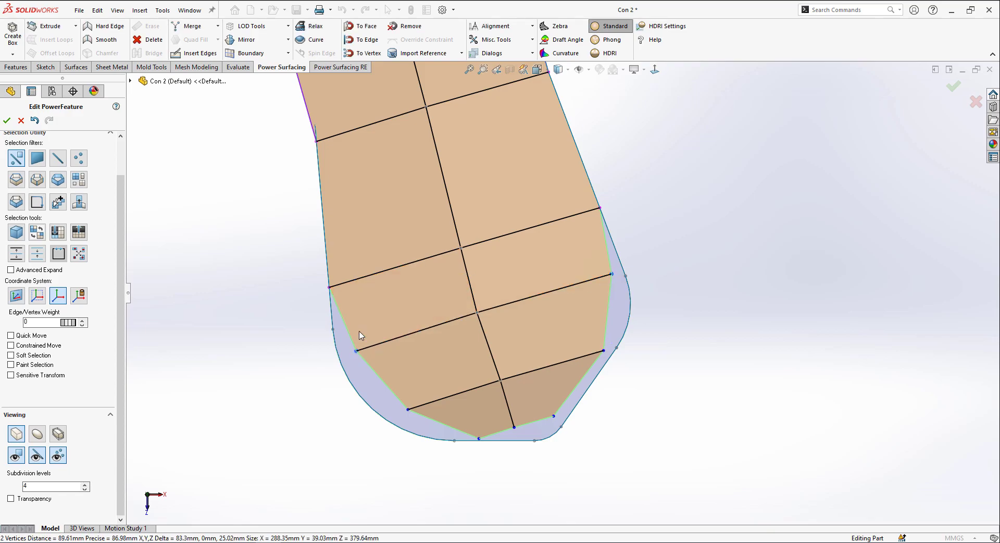
{"action": "left_click", "coordinate": [365, 54]}
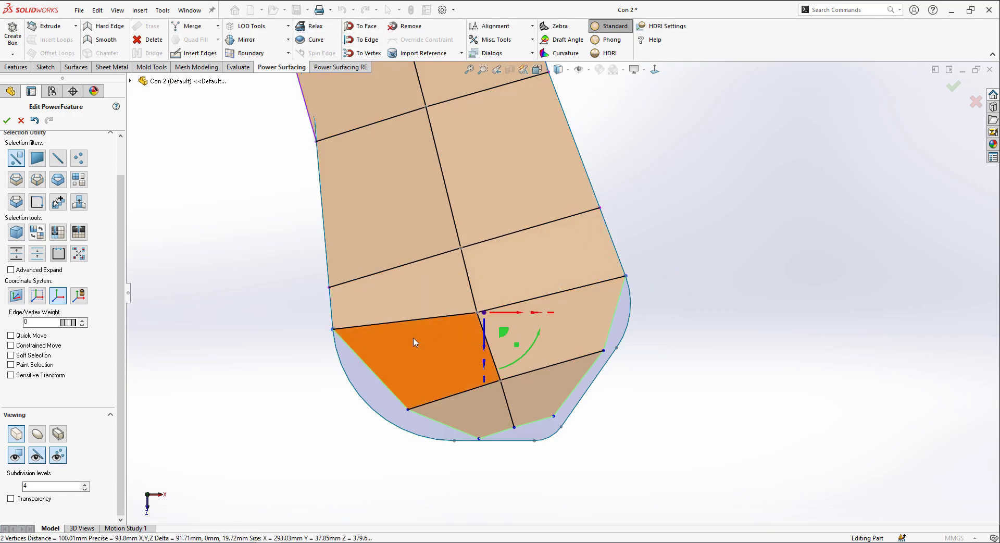
- Slide the first extruded row's outer vertices back along the wall edges, away from the tip, to even out the row spacing
{"action": "left_click", "coordinate": [341, 285]}
{"action": "left_click", "coordinate": [484, 242], "text": "ctrl"}
{"action": "left_click_drag", "start_coordinate": [483, 267], "coordinate": [476, 239]}
{"action": "left_click", "coordinate": [609, 360]}
- Move the third row's inner-side vertex onto the curved wall and constrain it to the edge, and constrain the opposite vertex to the wall vertex
{"action": "left_click", "coordinate": [605, 351]}
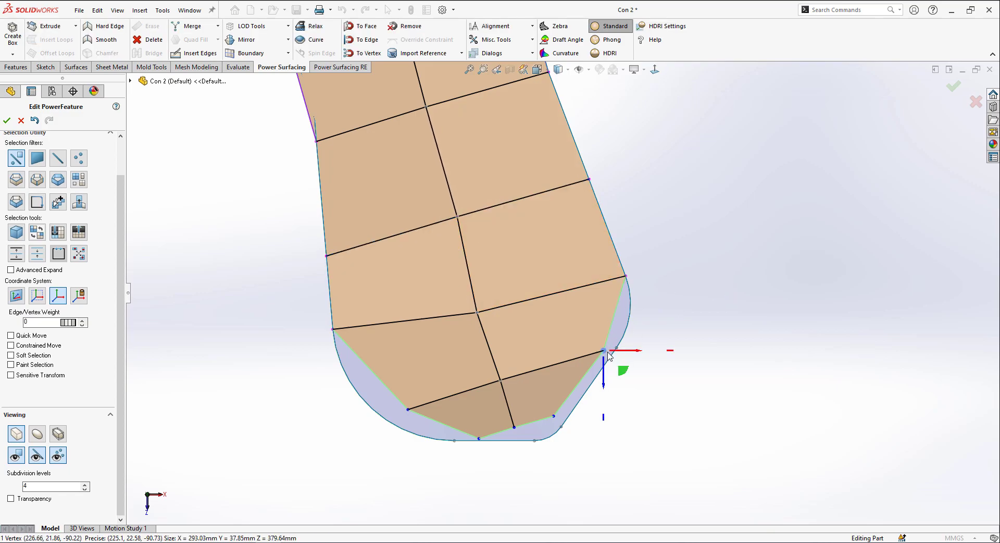
{"action": "left_click", "coordinate": [408, 410]}
{"action": "left_click_drag", "start_coordinate": [427, 434], "coordinate": [396, 433]}
{"action": "left_click", "coordinate": [374, 42]}
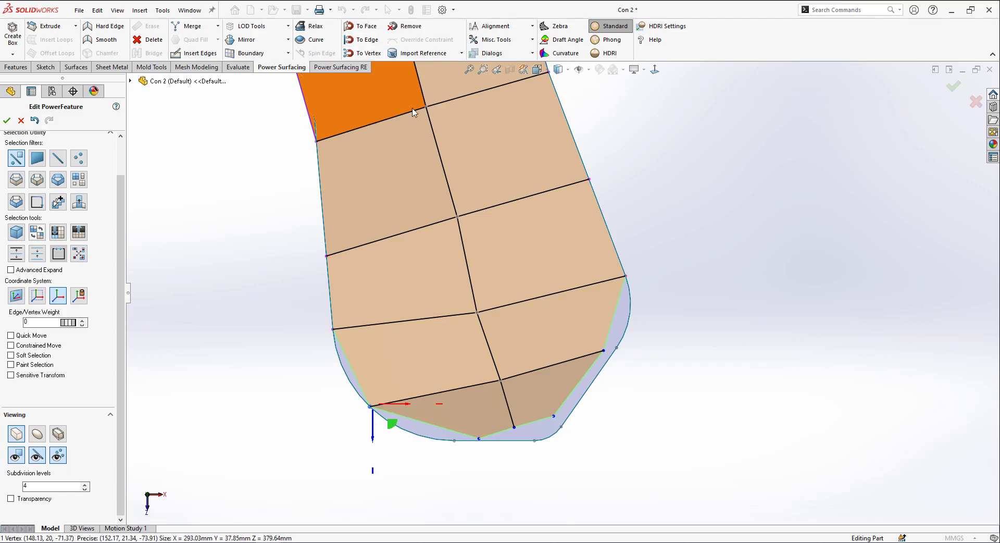
{"action": "left_click", "coordinate": [603, 352]}
{"action": "left_click", "coordinate": [371, 53]}
- Constrain the two corner vertices at the tip to the nearest wall vertices, moving the inner-side one closer first
{"action": "scroll", "coordinate": [569, 418], "scroll_direction": "down", "scroll_amount": 2}
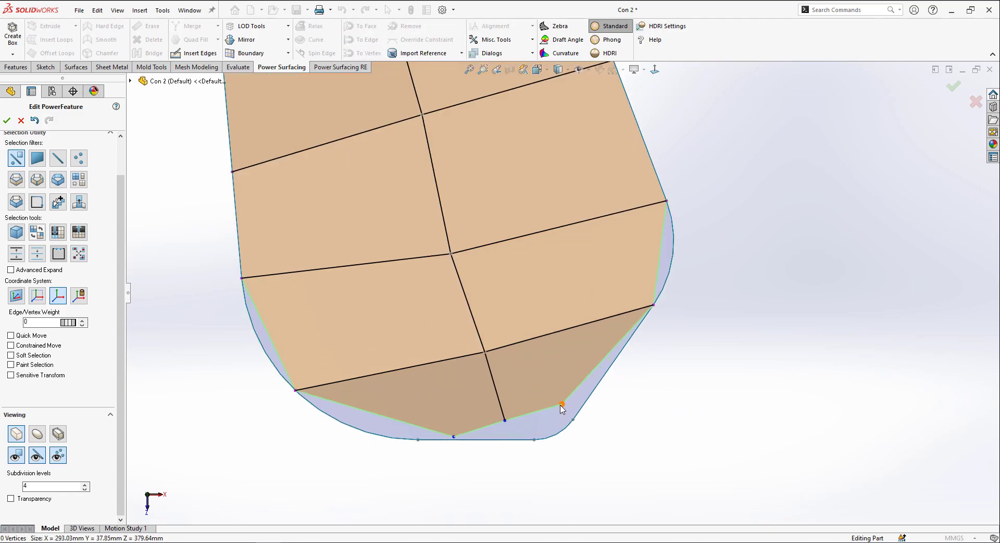
{"action": "left_click", "coordinate": [562, 405]}
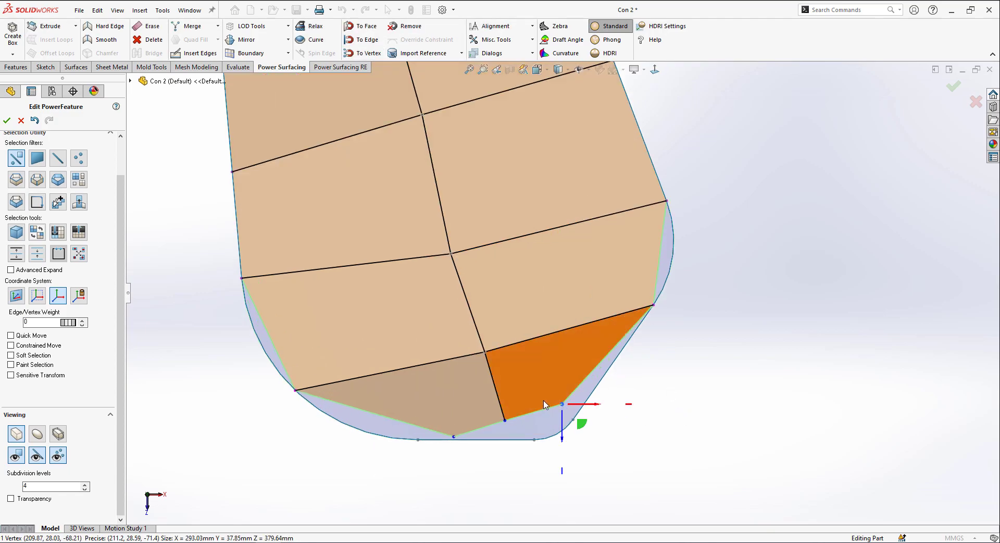
{"action": "left_click", "coordinate": [376, 52]}
{"action": "left_click", "coordinate": [453, 437]}
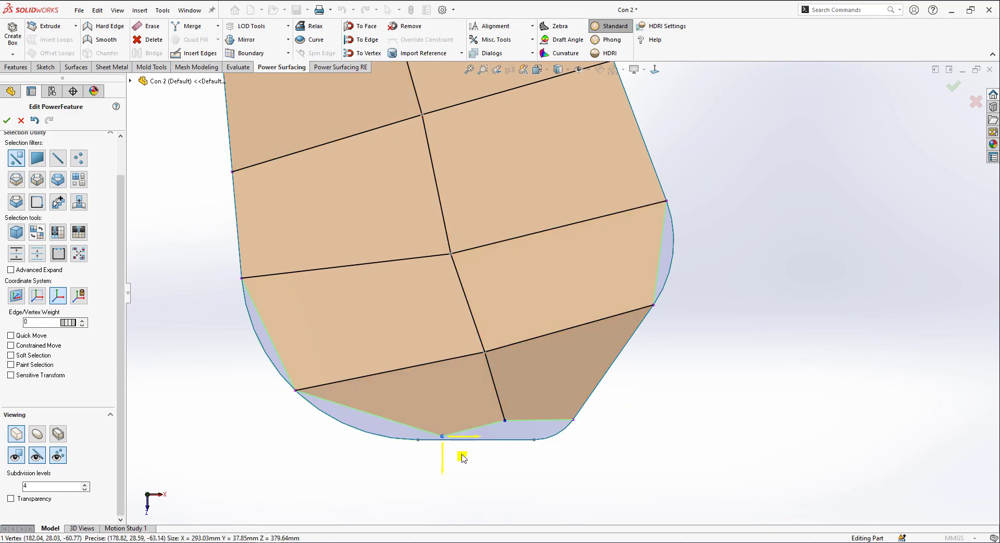
{"action": "left_click_drag", "start_coordinate": [462, 457], "coordinate": [430, 455]}
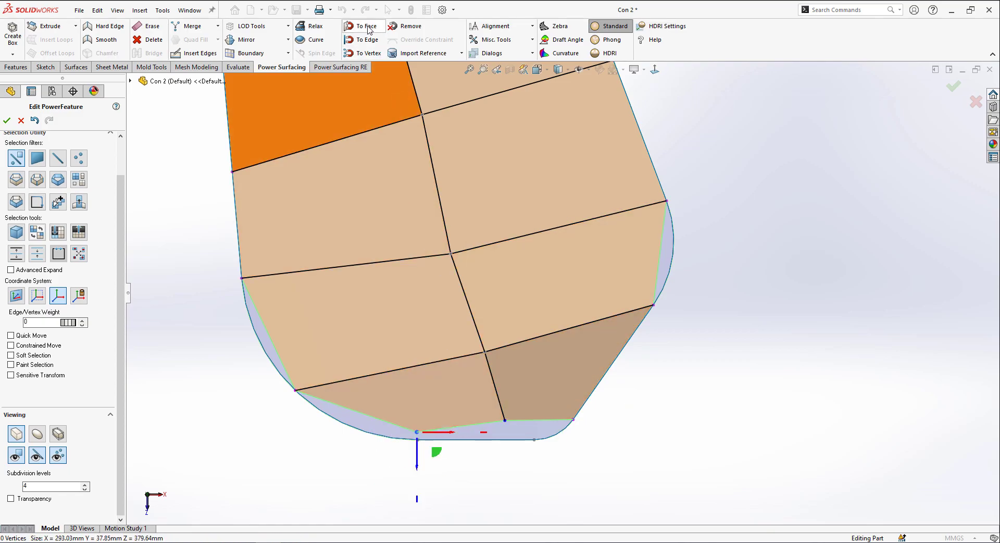
{"action": "left_click", "coordinate": [373, 54]}
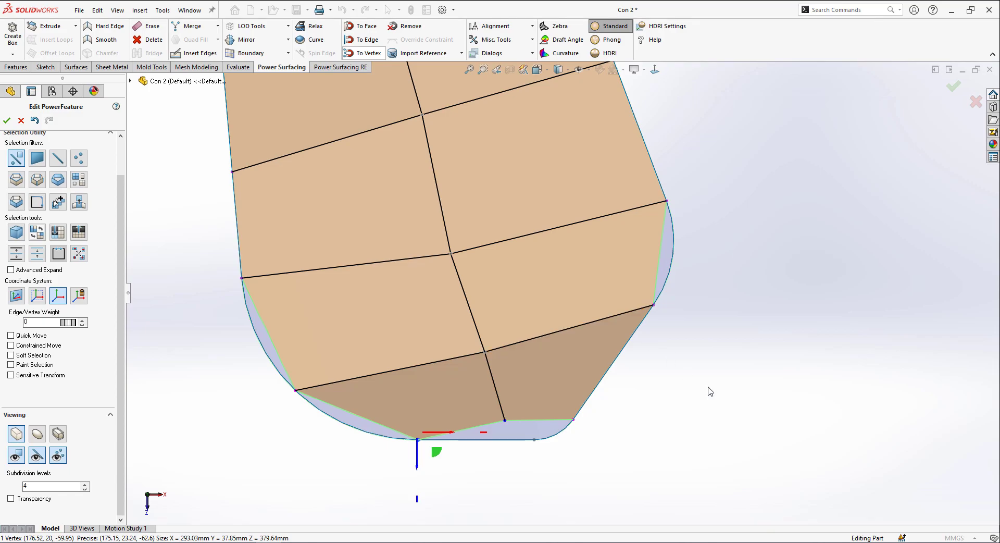
- Move the middle vertex of the tip row to the end wall and constrain it to the wall edge
{"action": "left_click", "coordinate": [505, 421]}
{"action": "left_click_drag", "start_coordinate": [524, 446], "coordinate": [523, 457]}
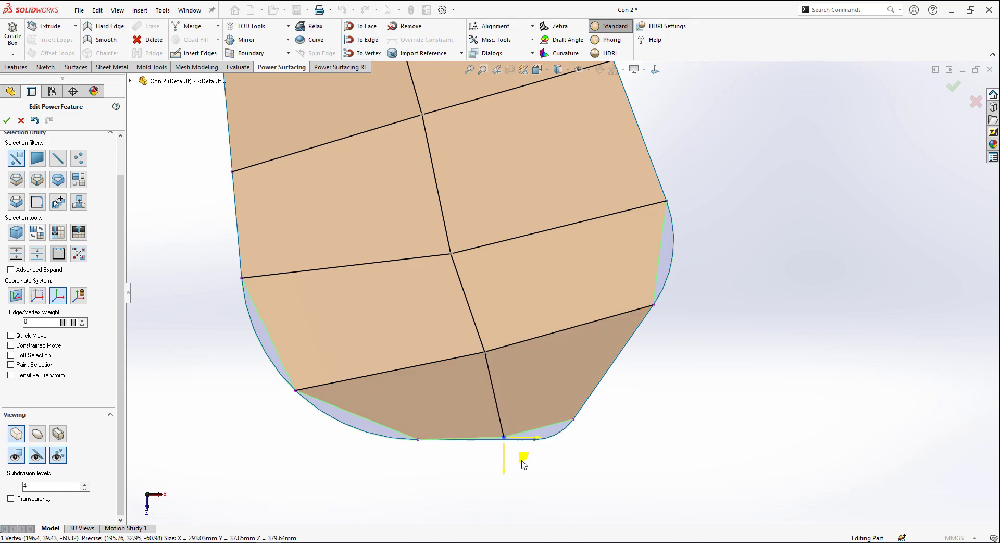
{"action": "left_click", "coordinate": [364, 40]}
{"action": "left_click", "coordinate": [719, 441]}
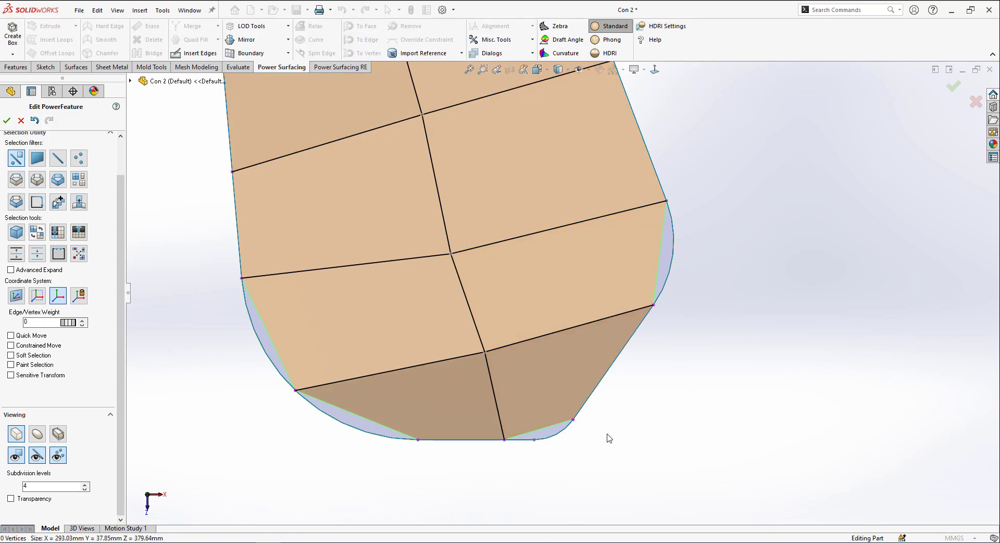
- Flatten the three ridge edges of the extended arm in a side view and level them with the existing ridge at about Y = 55 mm
{"action": "scroll", "coordinate": [561, 293], "scroll_direction": "up", "scroll_amount": 3}
{"action": "left_click", "coordinate": [501, 271]}
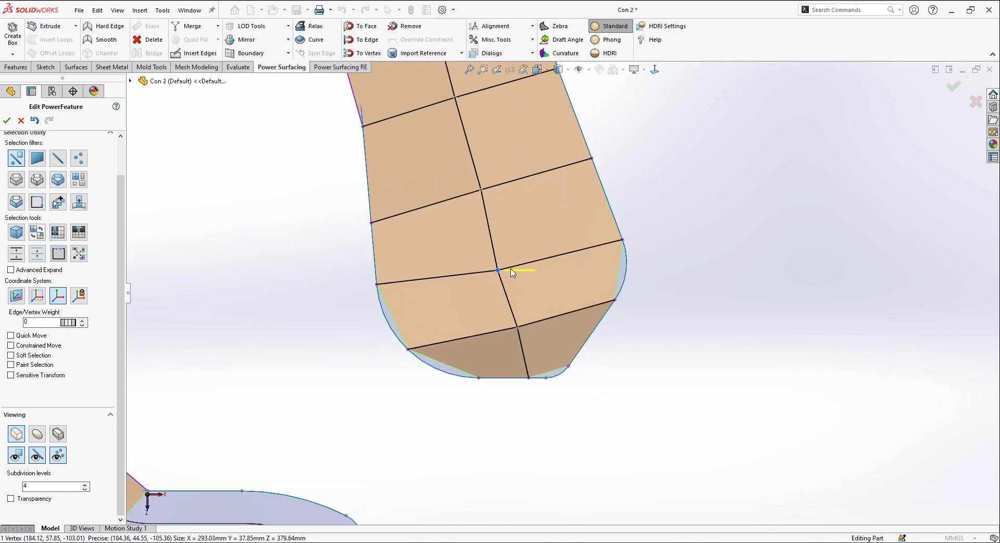
{"action": "middle_click_drag", "start_coordinate": [619, 354], "coordinate": [540, 162]}
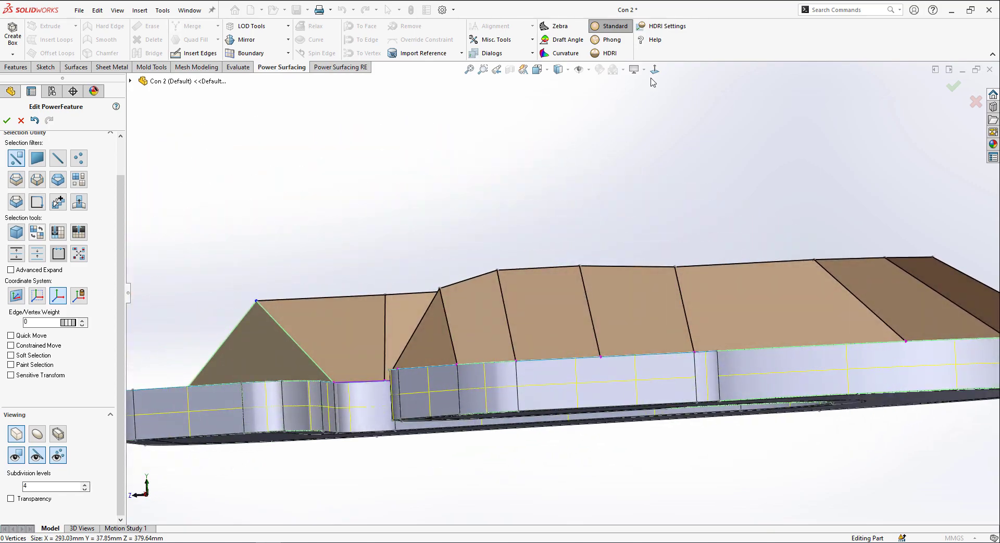
{"action": "left_click", "coordinate": [657, 72]}
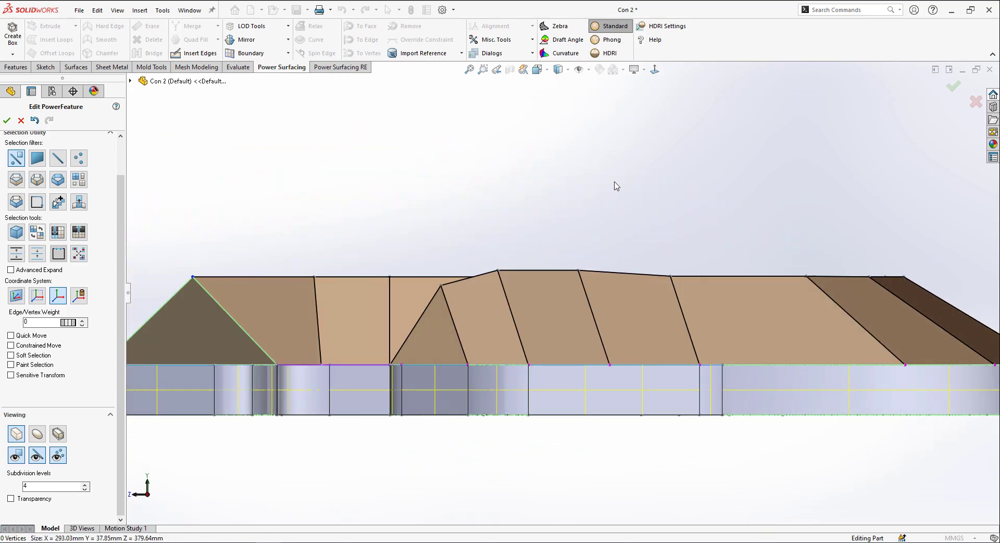
{"action": "left_click", "coordinate": [629, 275]}
{"action": "left_click", "coordinate": [537, 271], "text": "ctrl"}
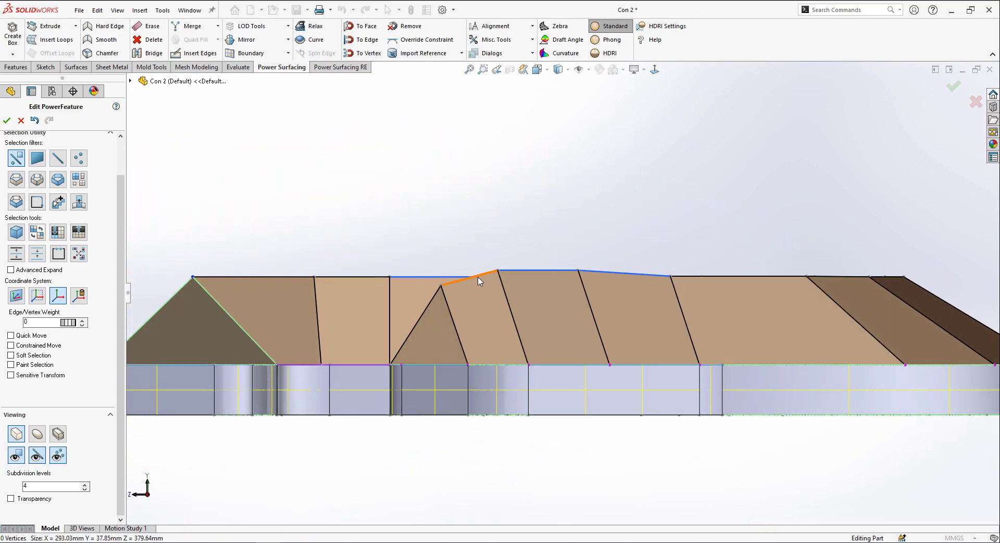
{"action": "left_click", "coordinate": [469, 278], "text": "ctrl"}
{"action": "left_click_drag", "start_coordinate": [546, 222], "coordinate": [575, 225]}
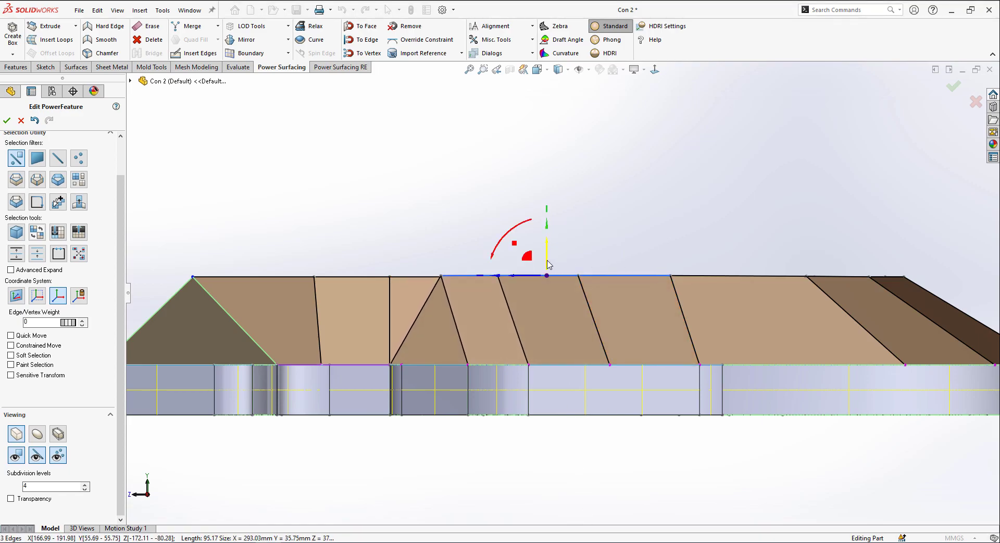
{"action": "left_click_drag", "start_coordinate": [547, 264], "coordinate": [547, 259]}
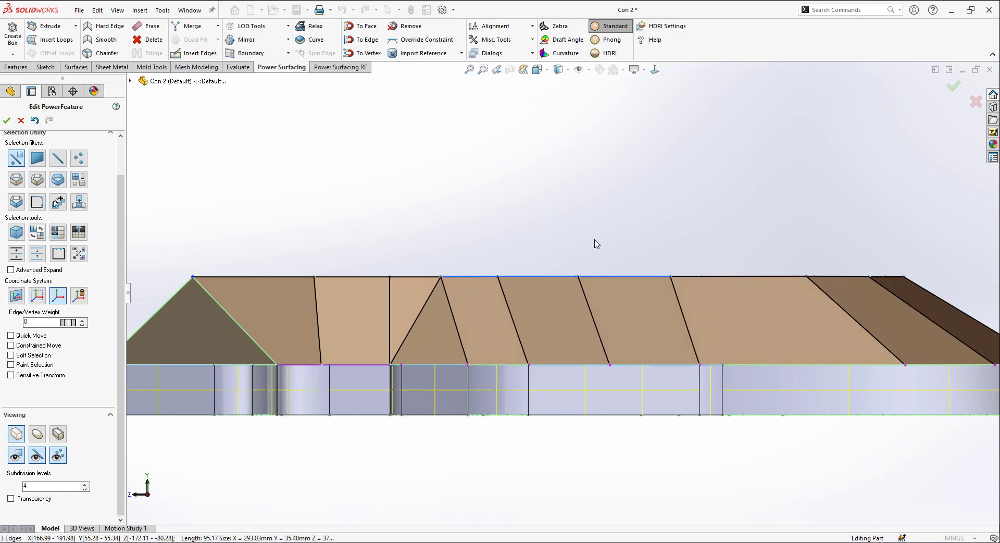
{"action": "left_click", "coordinate": [595, 240]}
- Switch the part to wireframe display and constrain the ten boundary edges around the extended arm to the wall edges
{"action": "middle_click_drag", "start_coordinate": [597, 242], "coordinate": [713, 467]}
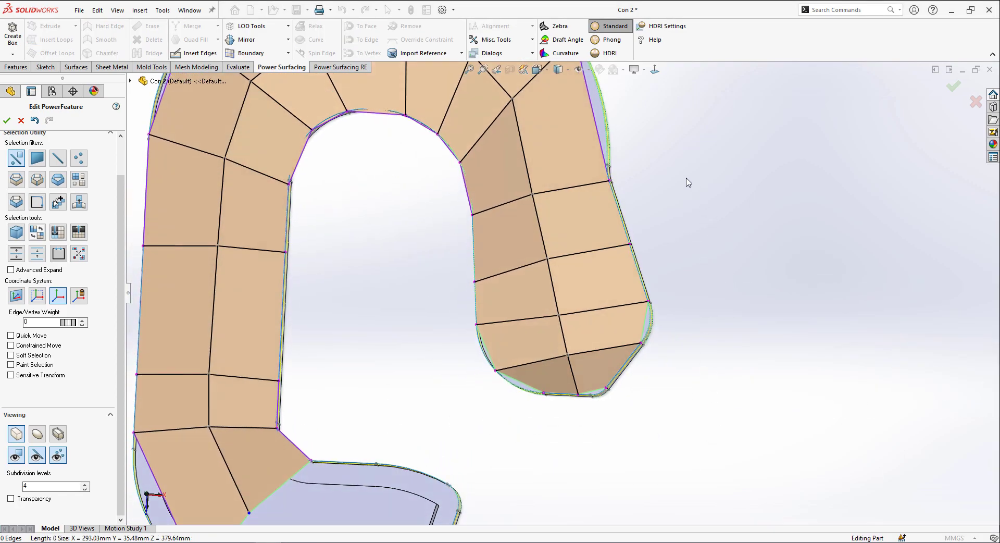
{"action": "left_click", "coordinate": [628, 235]}
{"action": "left_click", "coordinate": [474, 246], "text": "ctrl"}
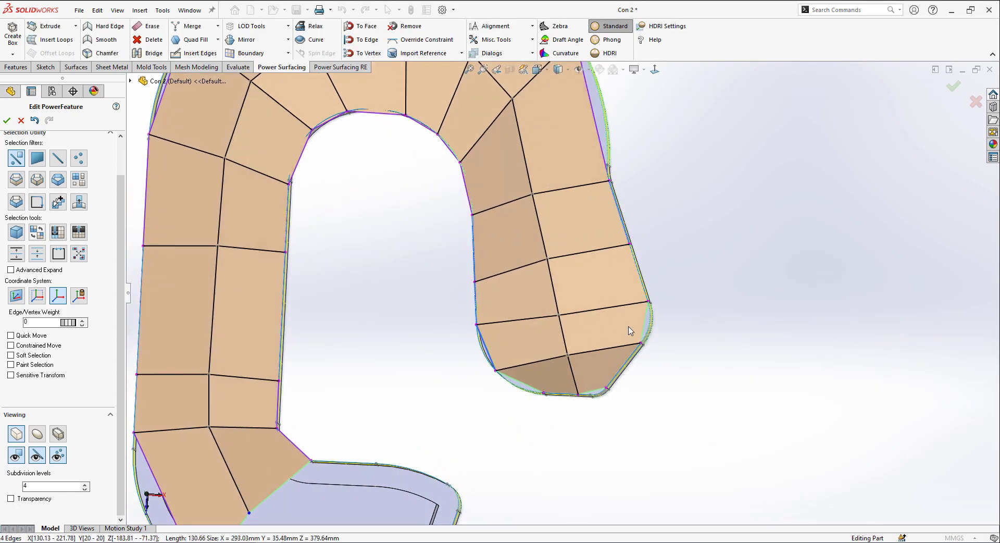
{"action": "left_click", "coordinate": [525, 387], "text": "ctrl"}
{"action": "scroll", "coordinate": [587, 308], "scroll_direction": "down", "scroll_amount": 2}
{"action": "middle_click_drag", "start_coordinate": [587, 309], "coordinate": [614, 179]}
{"action": "left_click", "coordinate": [559, 70]}
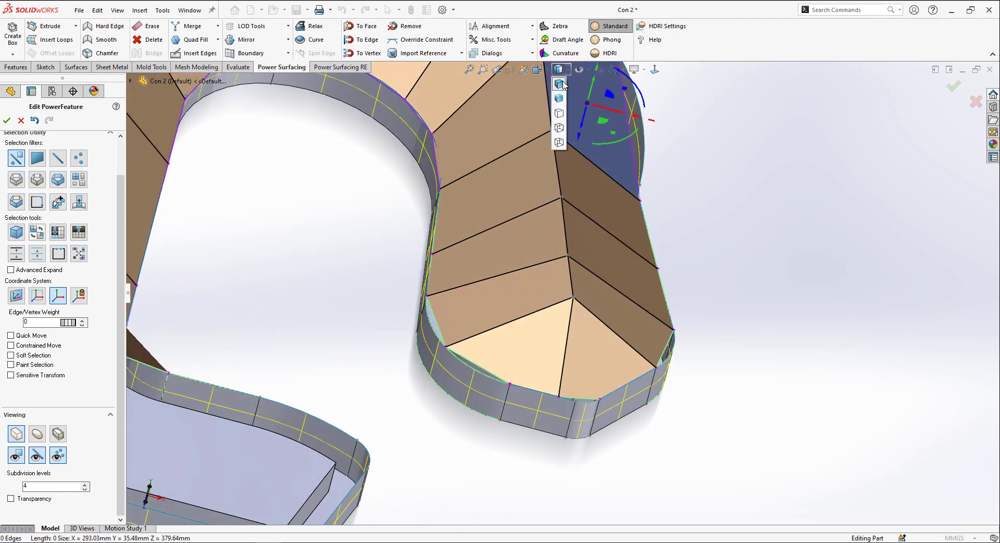
{"action": "left_click", "coordinate": [559, 146]}
{"action": "key", "text": "ctrl+z"}
{"action": "key", "text": "ctrl+z"}
{"action": "middle_click_drag", "start_coordinate": [700, 266], "coordinate": [632, 221]}
{"action": "left_click", "coordinate": [368, 52]}
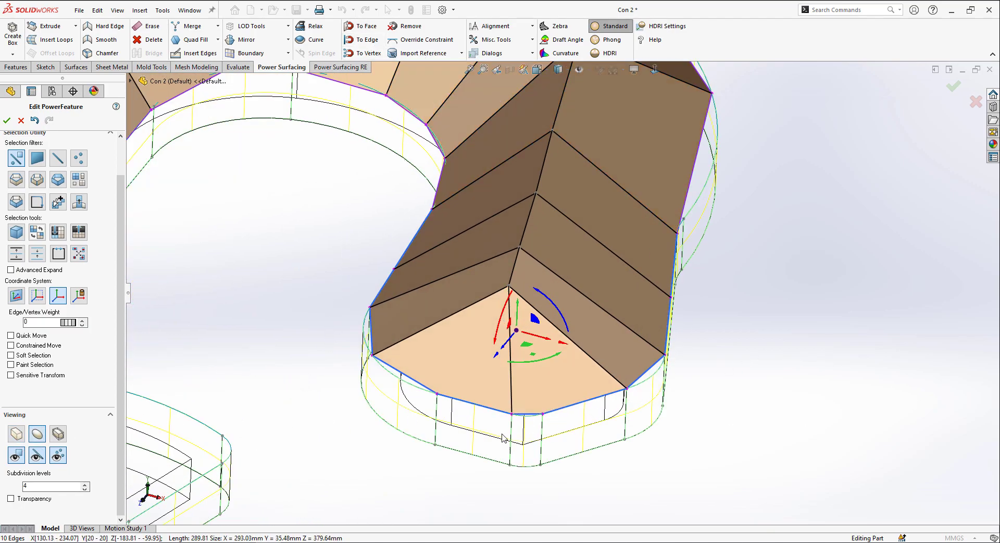
{"action": "left_click", "coordinate": [768, 273]}
- Extrude the two open end edges of the hook's short arm into three new rows of faces, orienting the rows toward the tip
{"action": "middle_click_drag", "start_coordinate": [769, 273], "coordinate": [507, 407]}
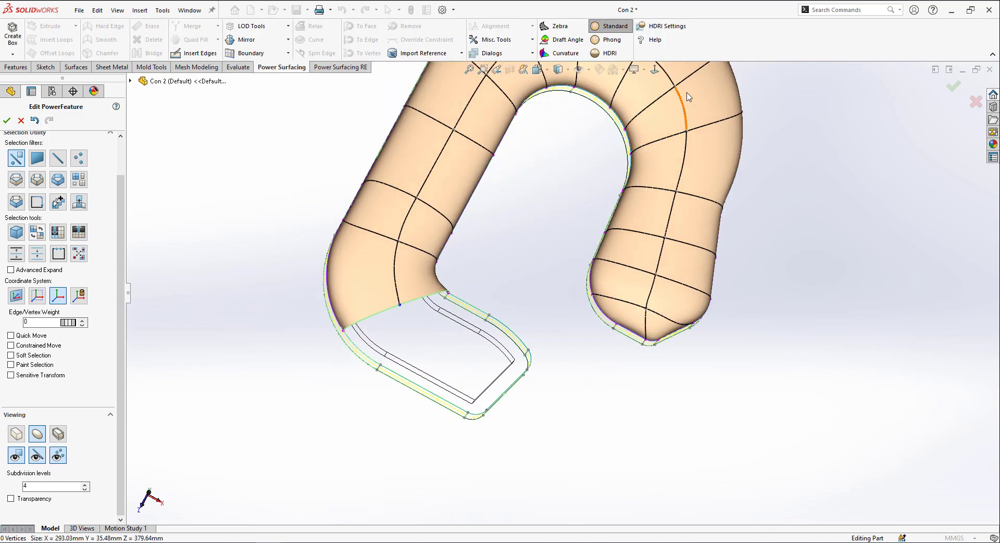
{"action": "left_click", "coordinate": [659, 74]}
{"action": "scroll", "coordinate": [572, 415], "scroll_direction": "down", "scroll_amount": 4}
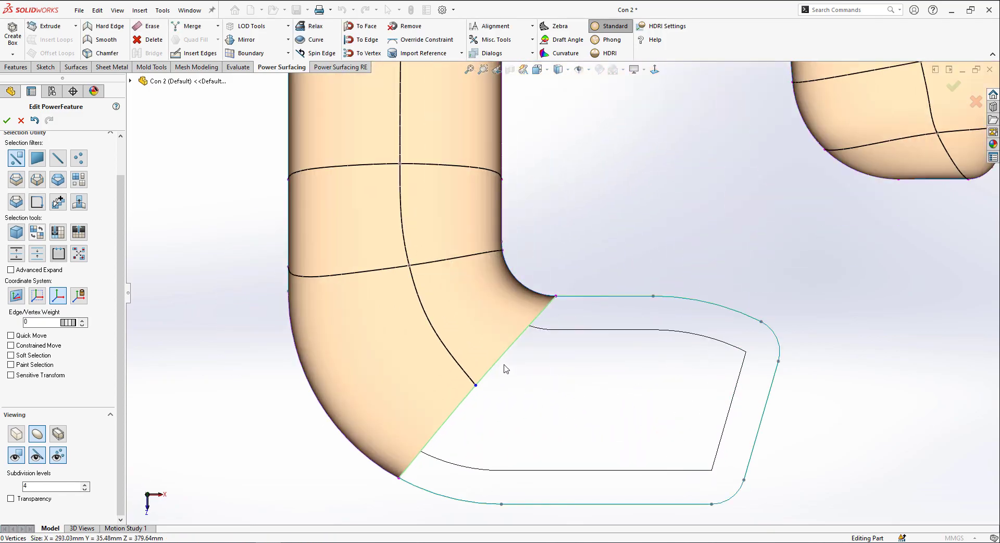
{"action": "left_click", "coordinate": [501, 358]}
{"action": "left_click", "coordinate": [454, 411], "text": "ctrl"}
{"action": "key", "text": "Tab"}
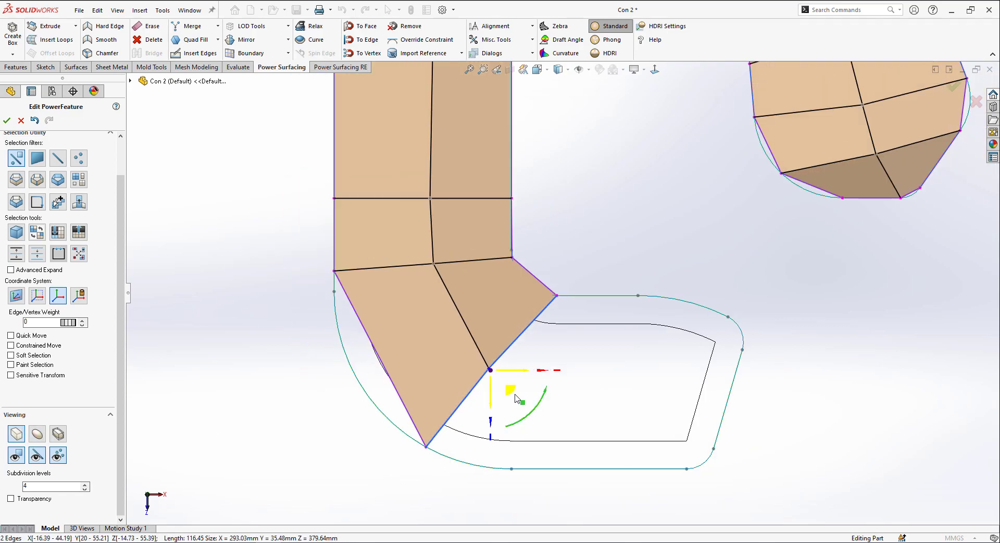
{"action": "left_click_drag", "start_coordinate": [515, 397], "coordinate": [590, 400]}
{"action": "left_click_drag", "start_coordinate": [613, 402], "coordinate": [719, 513]}
{"action": "left_click_drag", "start_coordinate": [753, 422], "coordinate": [729, 434]}
{"action": "left_click", "coordinate": [741, 501]}
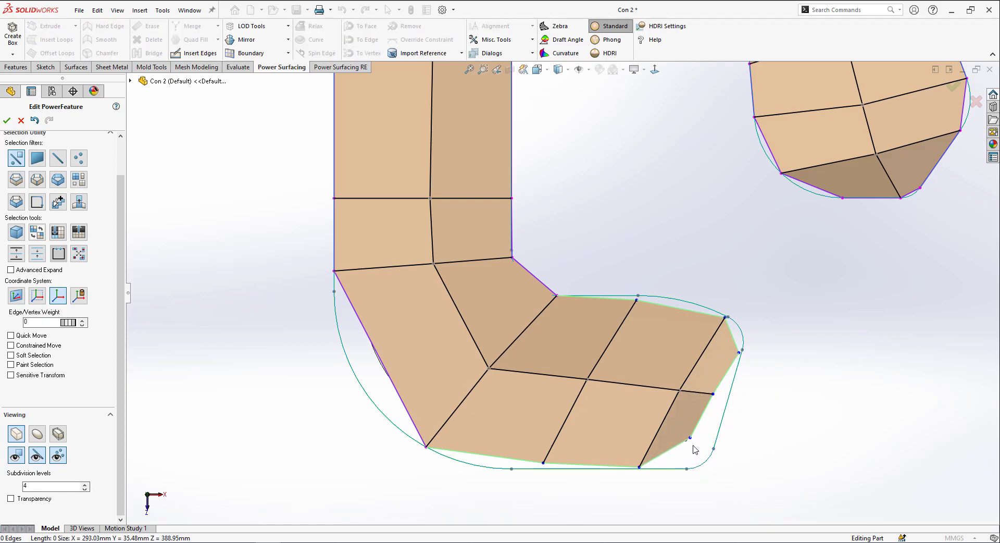
- Constrain both side vertices of the first new row to the nearest wall vertices
{"action": "left_click", "coordinate": [635, 301]}
{"action": "left_click", "coordinate": [589, 381], "text": "ctrl"}
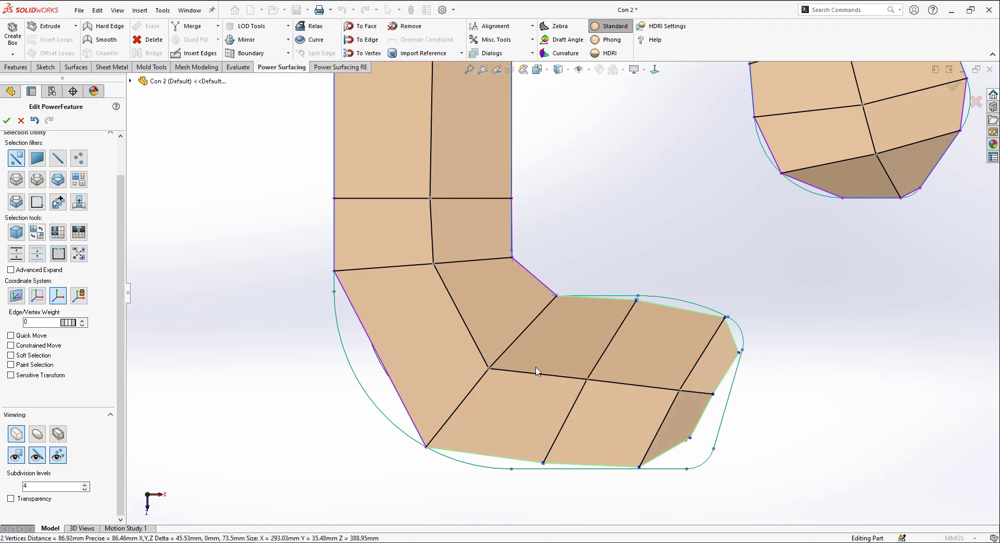
{"action": "left_click", "coordinate": [375, 56]}
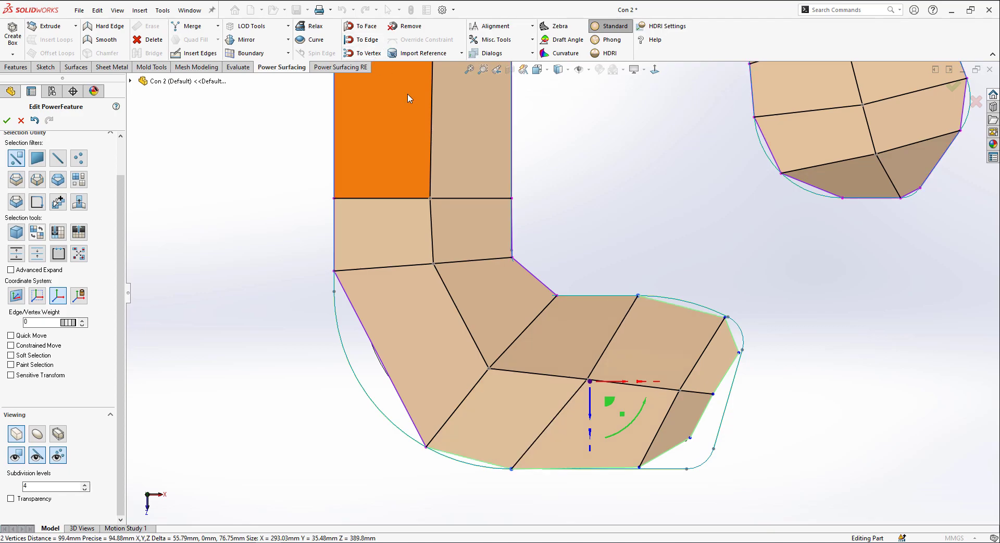
{"action": "left_click", "coordinate": [645, 217]}
- Constrain the second new row's inner-side vertex to the wall vertex and its opposite vertex to the straight wall edge
{"action": "scroll", "coordinate": [738, 307], "scroll_direction": "down", "scroll_amount": 2}
{"action": "left_click", "coordinate": [709, 312]}
{"action": "left_click", "coordinate": [373, 54]}
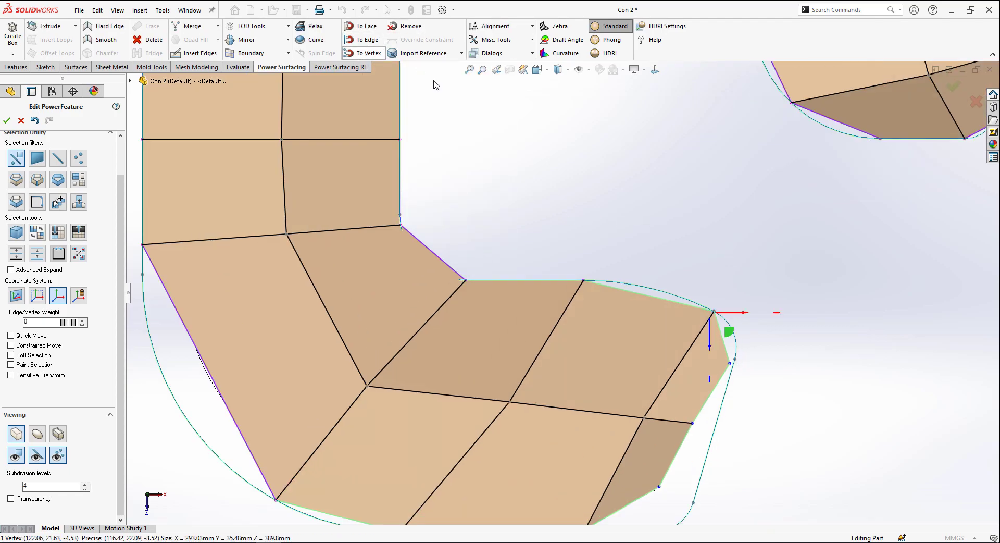
{"action": "left_click", "coordinate": [524, 207]}
{"action": "scroll", "coordinate": [529, 215], "scroll_direction": "up", "scroll_amount": 3}
{"action": "scroll", "coordinate": [622, 435], "scroll_direction": "down", "scroll_amount": 2}
{"action": "left_click", "coordinate": [541, 381]}
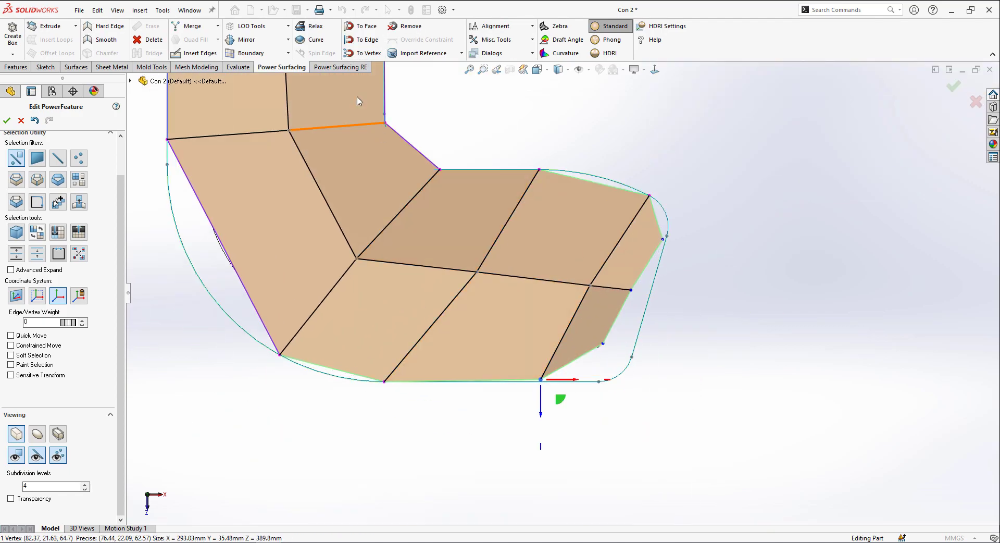
{"action": "left_click", "coordinate": [369, 53]}
{"action": "left_click", "coordinate": [705, 318]}
- Constrain the tip row's two corner vertices to the wall vertices, and its middle vertex to the end wall edge after moving it closer
{"action": "scroll", "coordinate": [706, 334], "scroll_direction": "down", "scroll_amount": 1}
{"action": "left_click", "coordinate": [654, 219]}
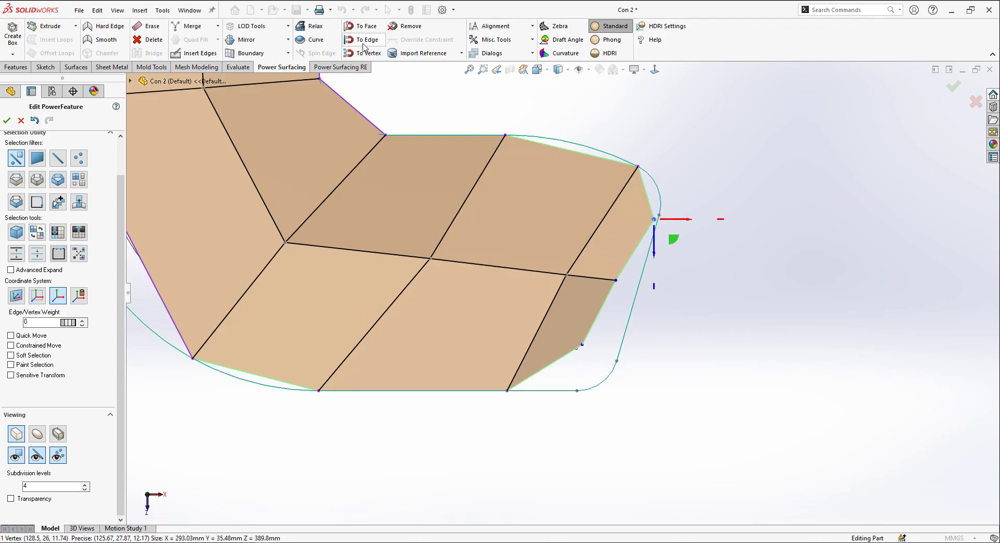
{"action": "left_click", "coordinate": [363, 54]}
{"action": "left_click", "coordinate": [582, 346]}
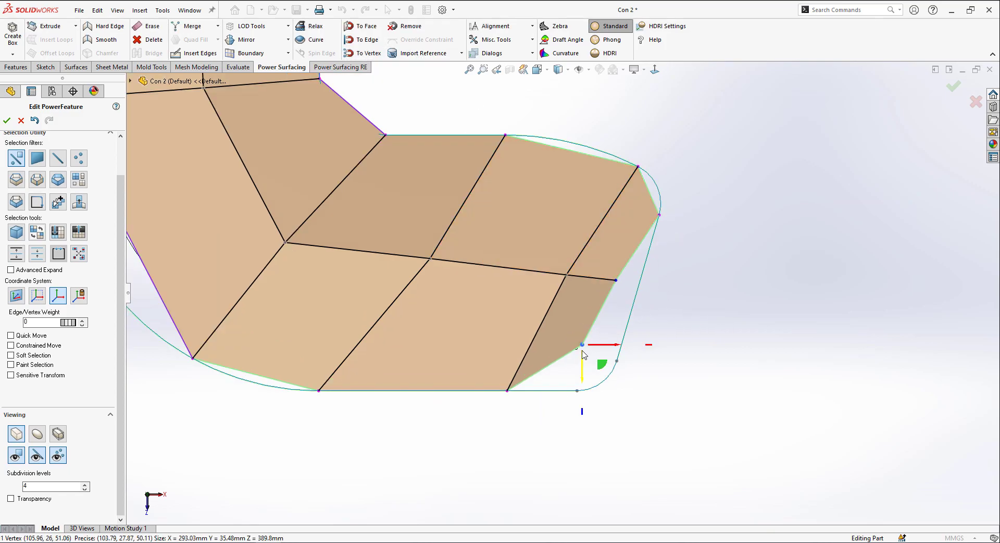
{"action": "left_click_drag", "start_coordinate": [598, 374], "coordinate": [593, 407]}
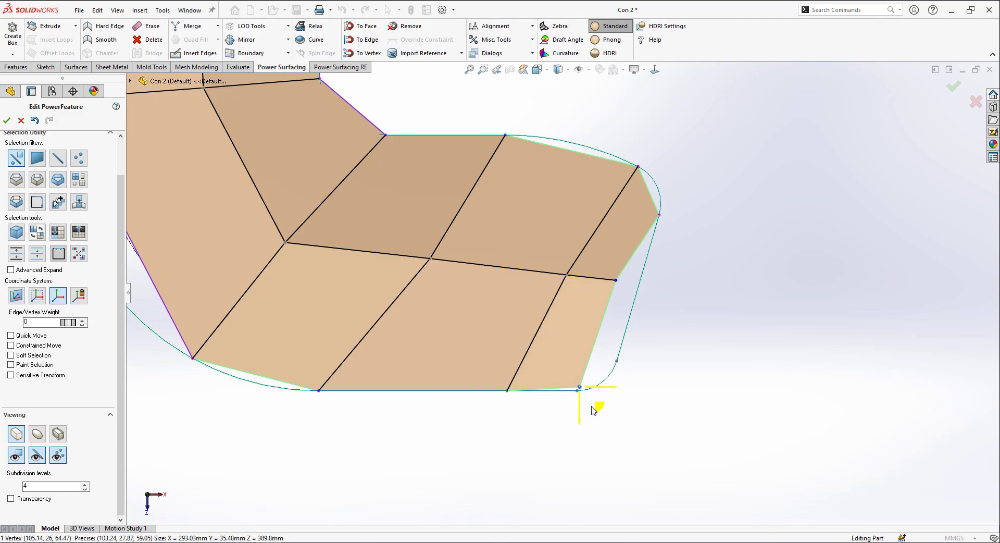
{"action": "left_click", "coordinate": [380, 55]}
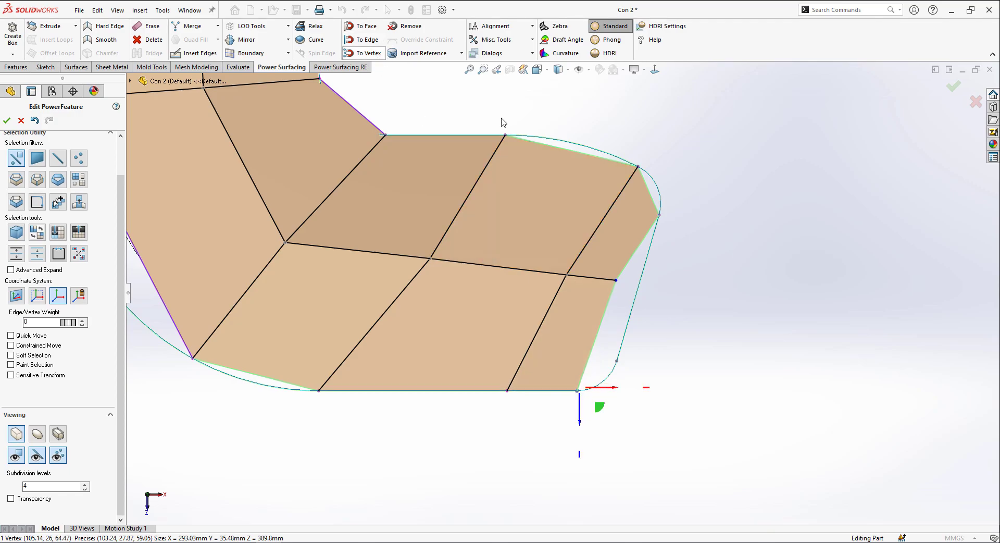
{"action": "left_click", "coordinate": [616, 281]}
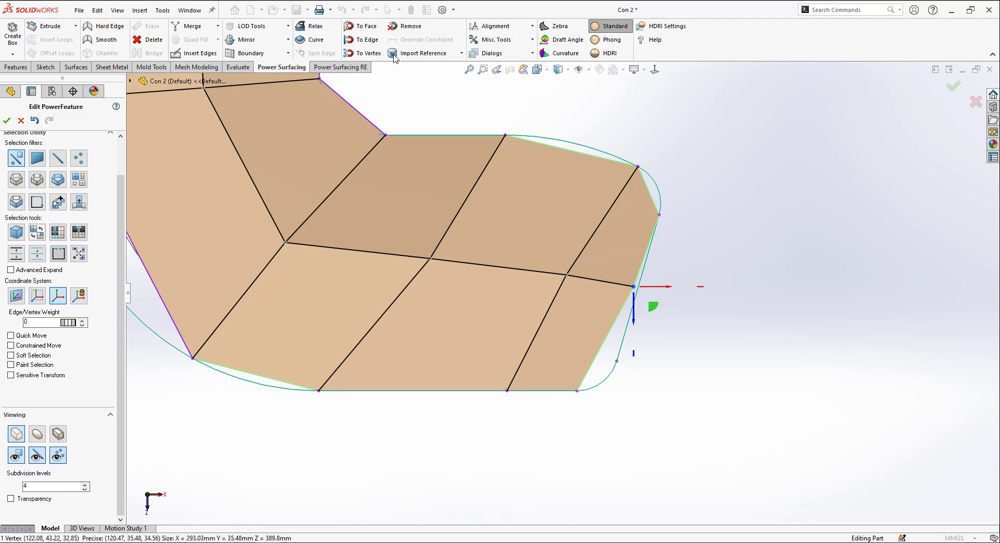
{"action": "left_click", "coordinate": [378, 45]}
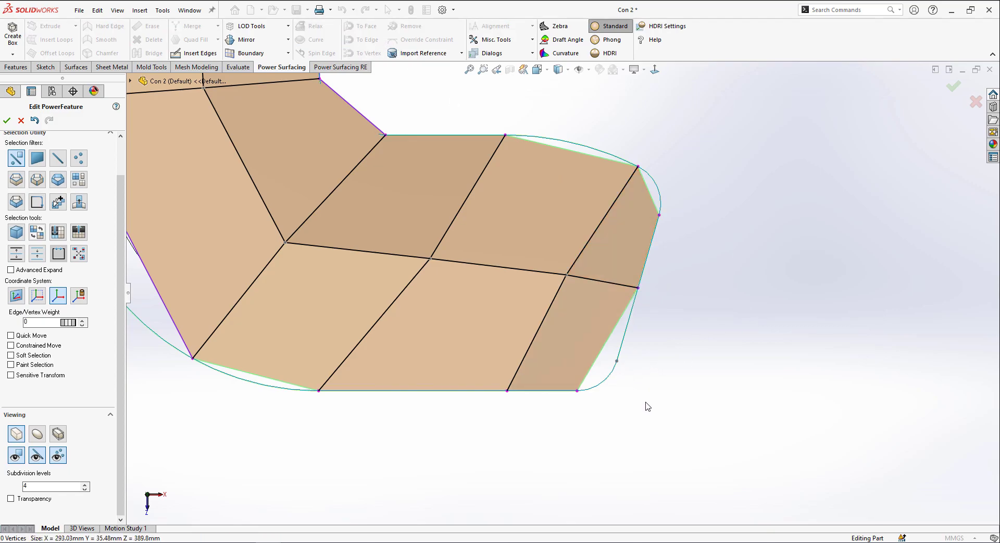
- Constrain the remaining boundary edges along both sides and the tip of the short arm to the wall edges
{"action": "middle_click_drag", "start_coordinate": [648, 407], "coordinate": [599, 250]}
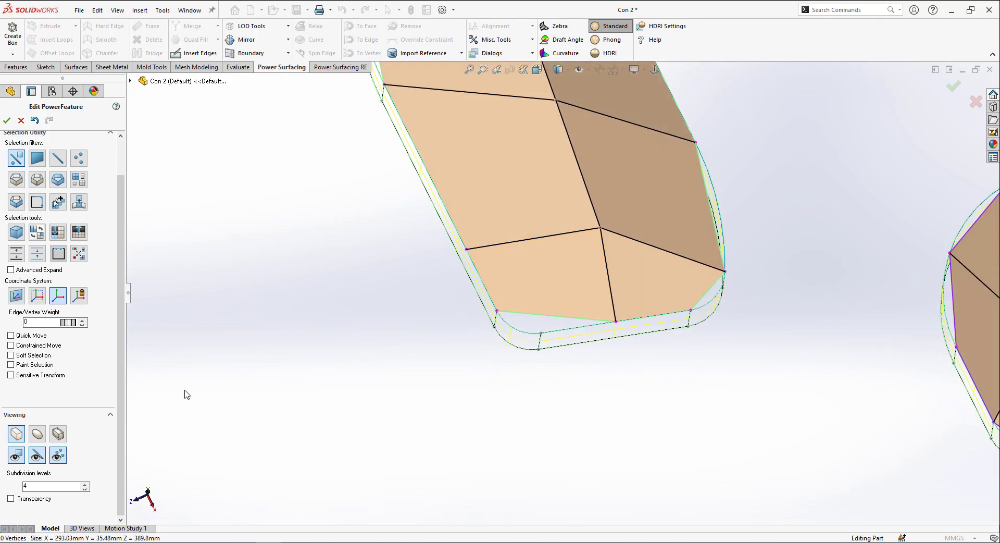
{"action": "scroll", "coordinate": [484, 167], "scroll_direction": "up", "scroll_amount": 2}
{"action": "scroll", "coordinate": [465, 143], "scroll_direction": "down", "scroll_amount": 1}
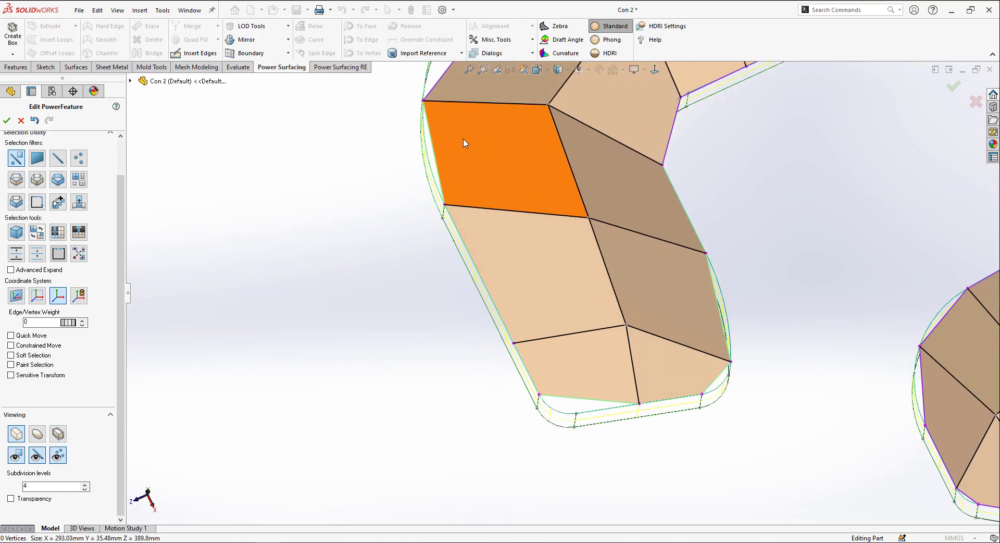
{"action": "left_click", "coordinate": [439, 175]}
{"action": "left_click", "coordinate": [464, 237], "text": "ctrl"}
{"action": "left_click", "coordinate": [525, 371], "text": "ctrl"}
{"action": "left_click", "coordinate": [620, 402], "text": "ctrl"}
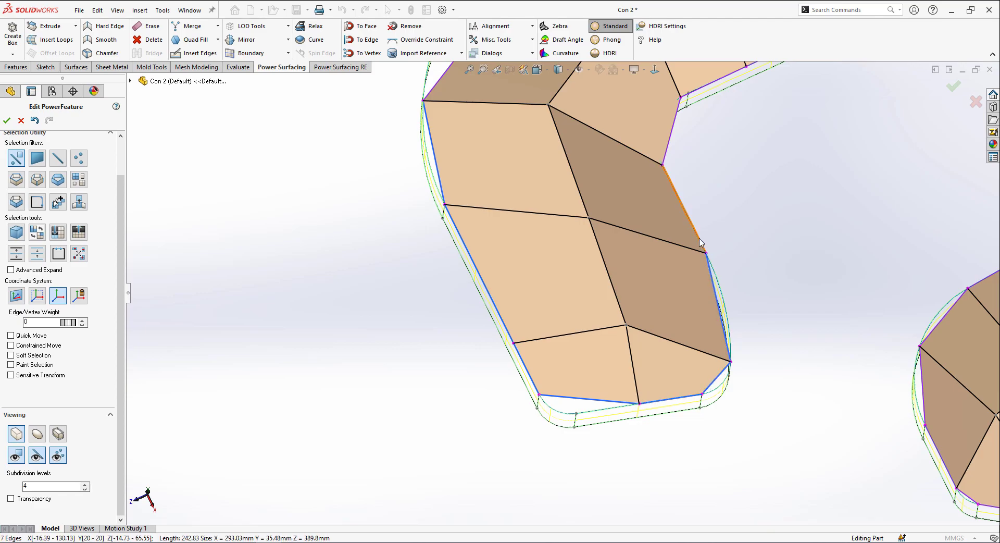
{"action": "left_click", "coordinate": [773, 228]}
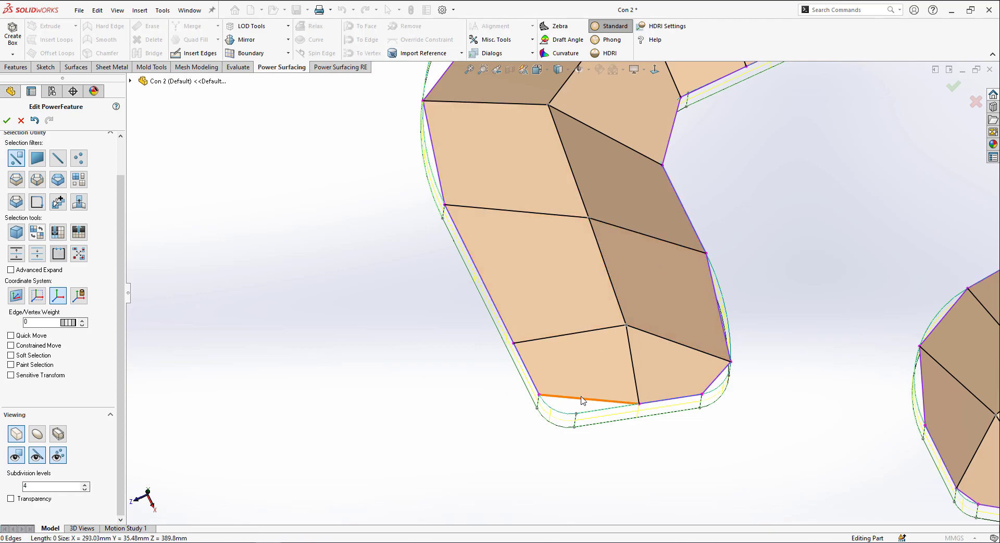
- Display the smooth subdivided surface and examine the boundary edge at the tip's rounded corner
{"action": "left_click", "coordinate": [41, 437]}
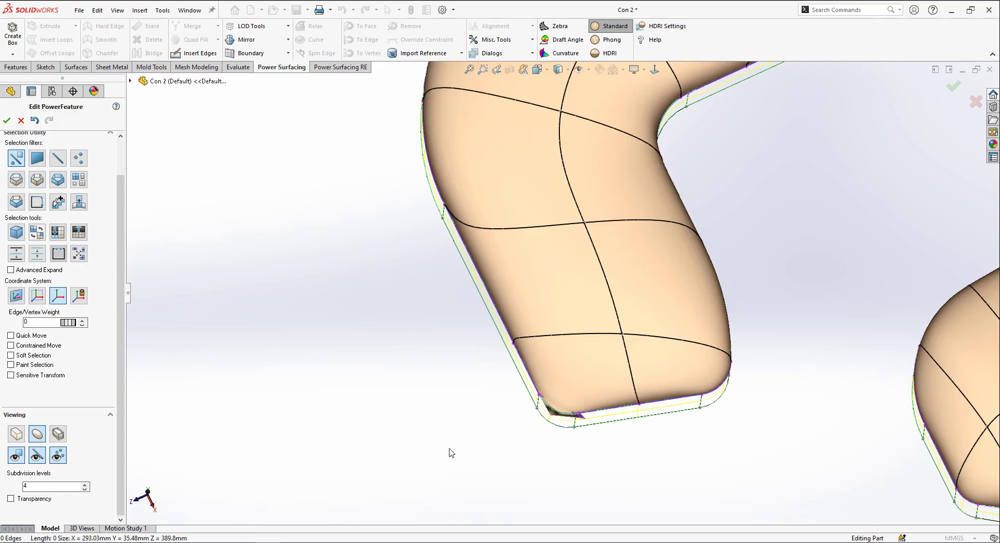
{"action": "left_click", "coordinate": [609, 414]}
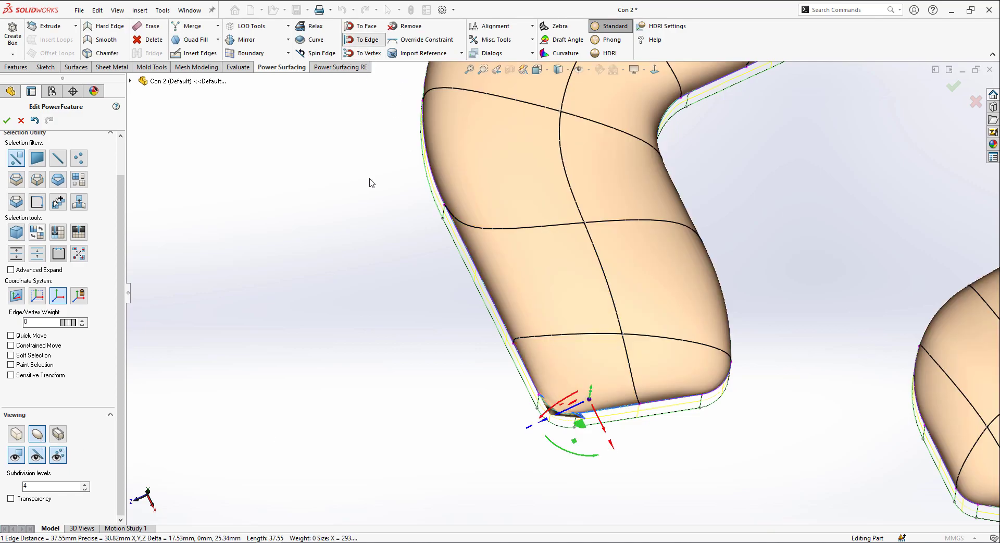
{"action": "middle_click_drag", "start_coordinate": [615, 396], "coordinate": [644, 402]}
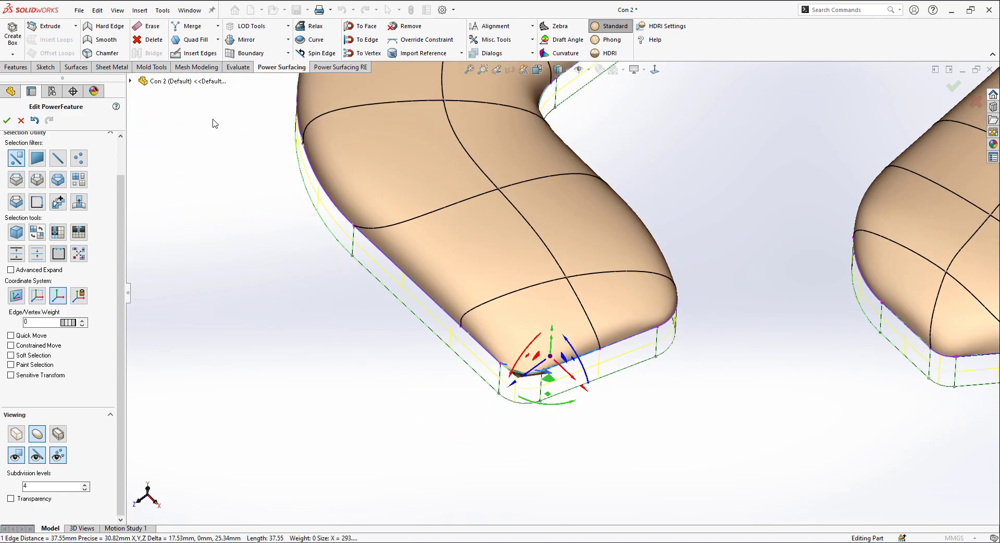
{"action": "left_click", "coordinate": [200, 54]}
{"action": "scroll", "coordinate": [594, 322], "scroll_direction": "down", "scroll_amount": 2}
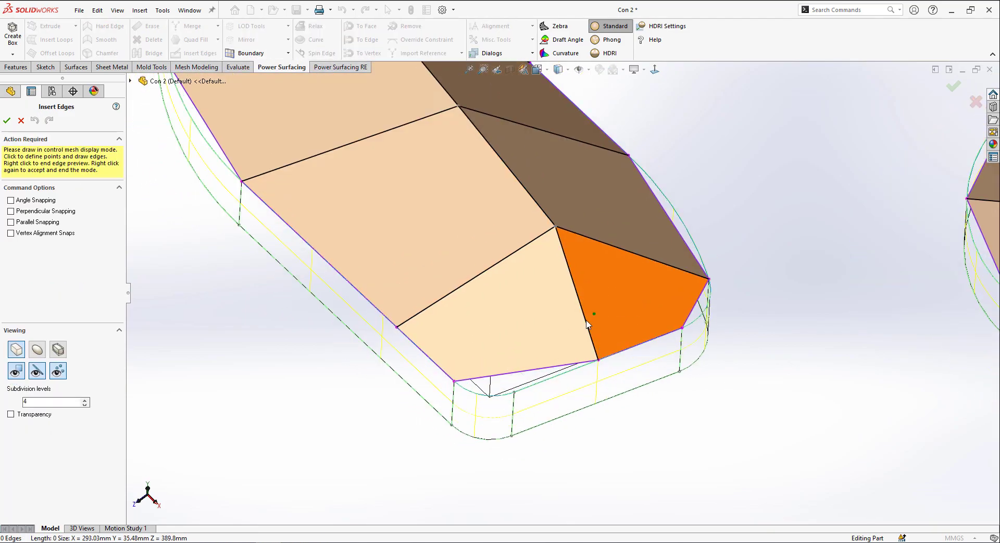
{"action": "key", "text": "Escape"}
- Delete the two end faces at the tip of the short arm
{"action": "left_click", "coordinate": [510, 320]}
{"action": "left_click", "coordinate": [636, 304], "text": "ctrl"}
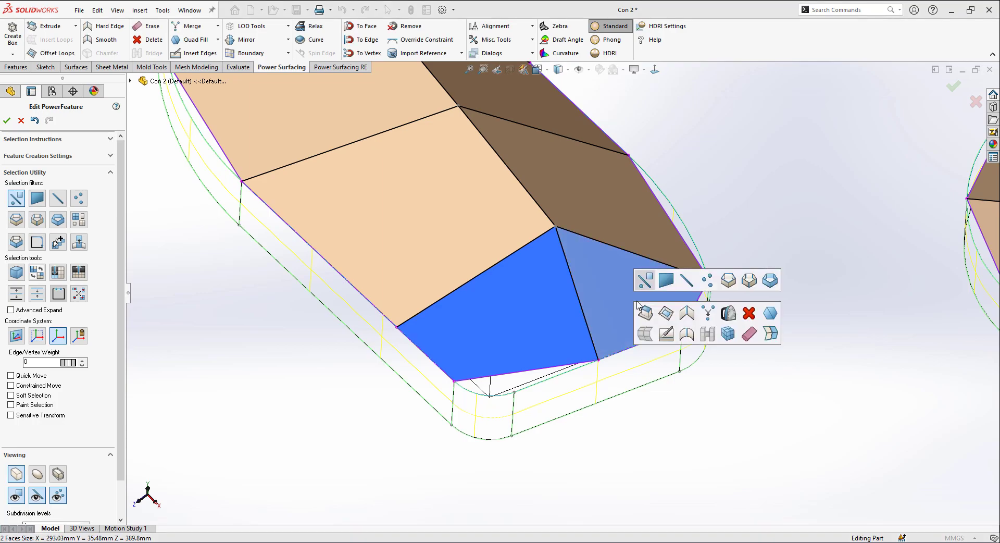
{"action": "left_click", "coordinate": [756, 315]}
- Extrude the arm's two open end edges into two successive rows of faces toward the end wall
{"action": "middle_click_drag", "start_coordinate": [625, 285], "coordinate": [634, 323]}
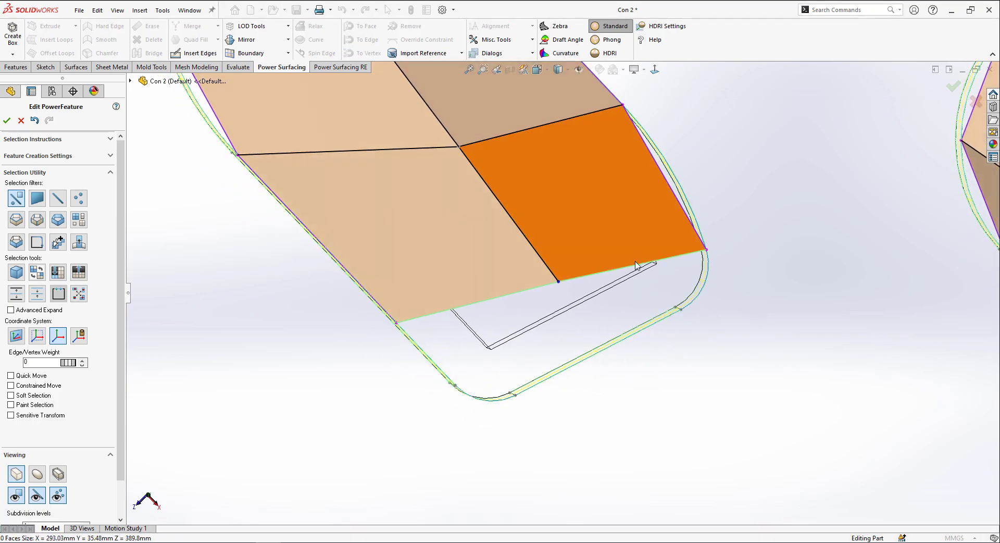
{"action": "left_click", "coordinate": [595, 273]}
{"action": "left_click", "coordinate": [540, 287], "text": "ctrl"}
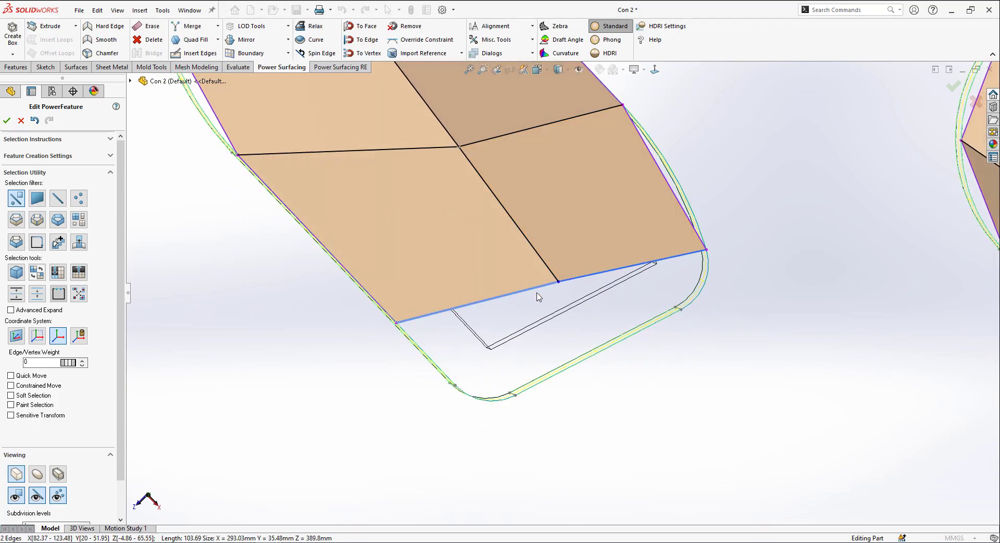
{"action": "left_click_drag", "start_coordinate": [527, 285], "coordinate": [570, 378], "text": "alt"}
{"action": "left_click_drag", "start_coordinate": [532, 313], "coordinate": [550, 353]}
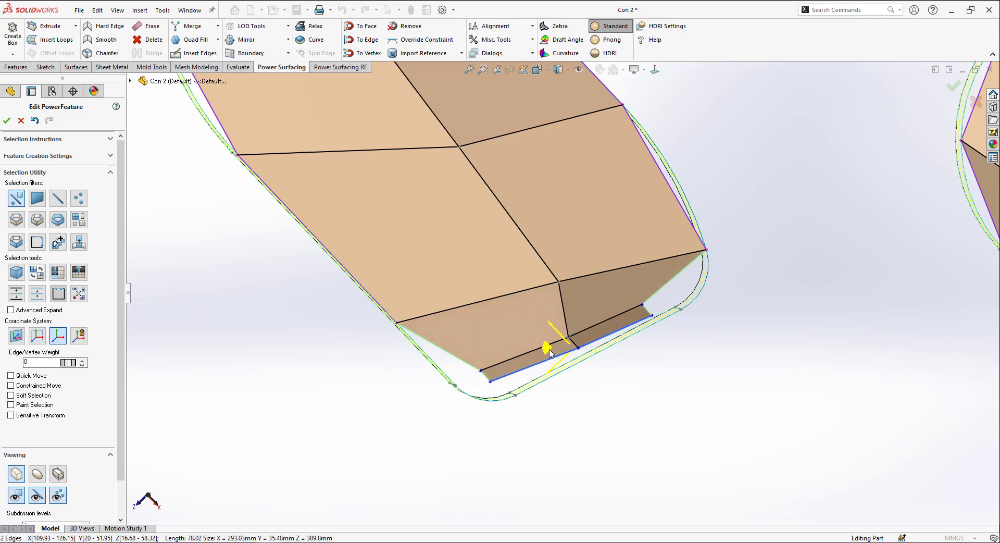
- Move the two side vertices of the first replacement row onto the wall at the rounded corners and constrain them there
{"action": "left_click", "coordinate": [481, 370]}
{"action": "middle_click_drag", "start_coordinate": [483, 357], "coordinate": [443, 310]}
{"action": "left_click_drag", "start_coordinate": [504, 384], "coordinate": [477, 390]}
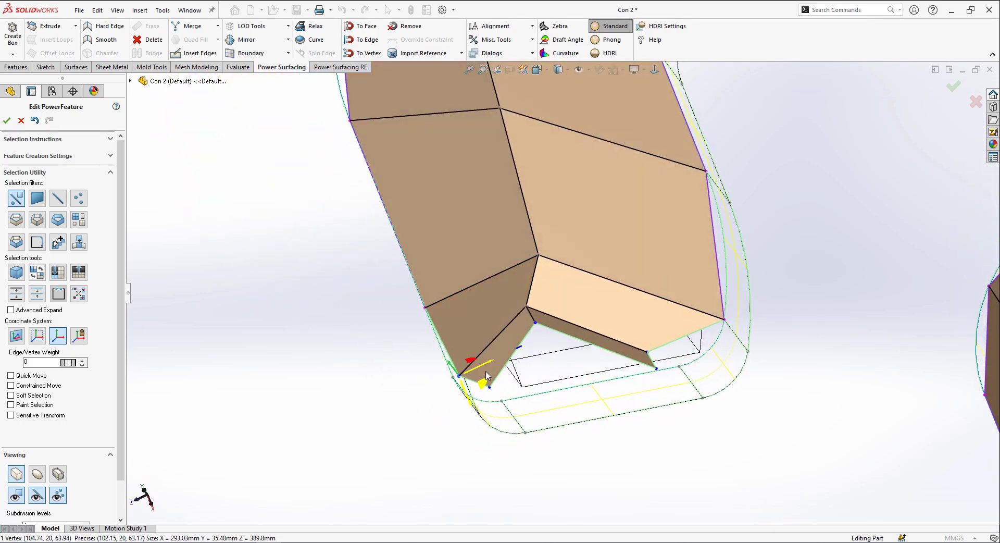
{"action": "middle_click_drag", "start_coordinate": [690, 350], "coordinate": [666, 362]}
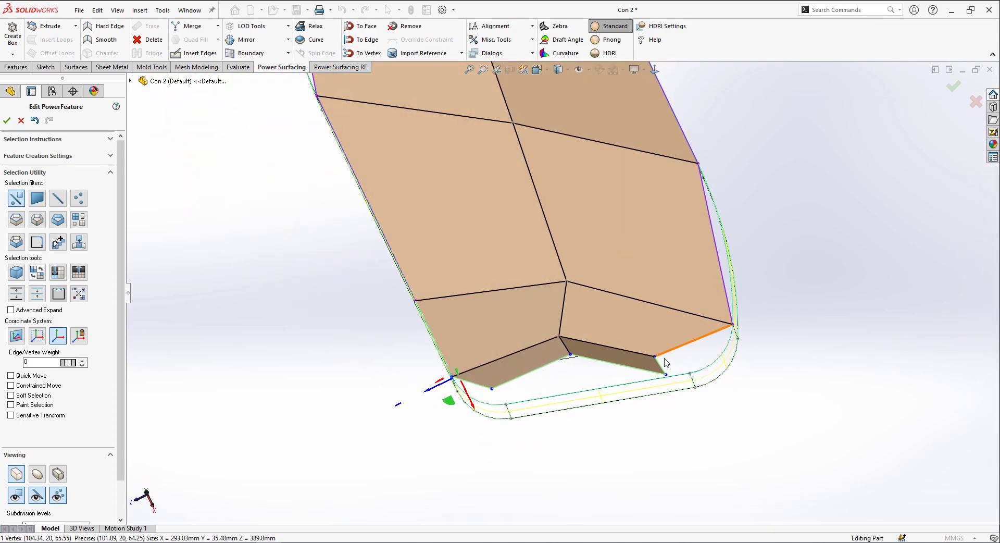
{"action": "left_click_drag", "start_coordinate": [642, 390], "coordinate": [702, 384]}
{"action": "middle_click_drag", "start_coordinate": [710, 350], "coordinate": [722, 266]}
{"action": "left_click", "coordinate": [372, 43]}
- Move the two corner vertices of the outermost row to the ends of the straight end wall and constrain them to the wall vertices
{"action": "left_click", "coordinate": [663, 374]}
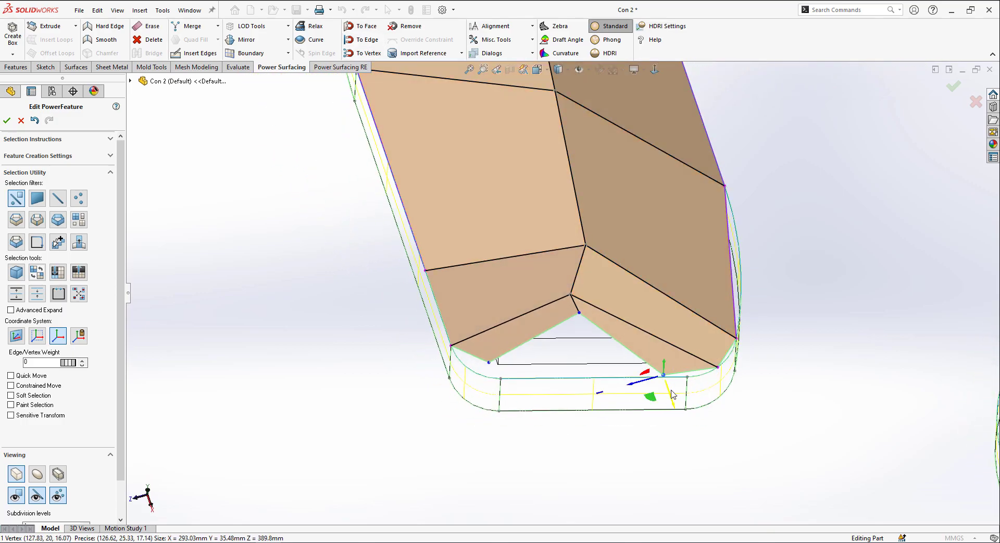
{"action": "left_click", "coordinate": [364, 54]}
{"action": "scroll", "coordinate": [527, 343], "scroll_direction": "down", "scroll_amount": 2}
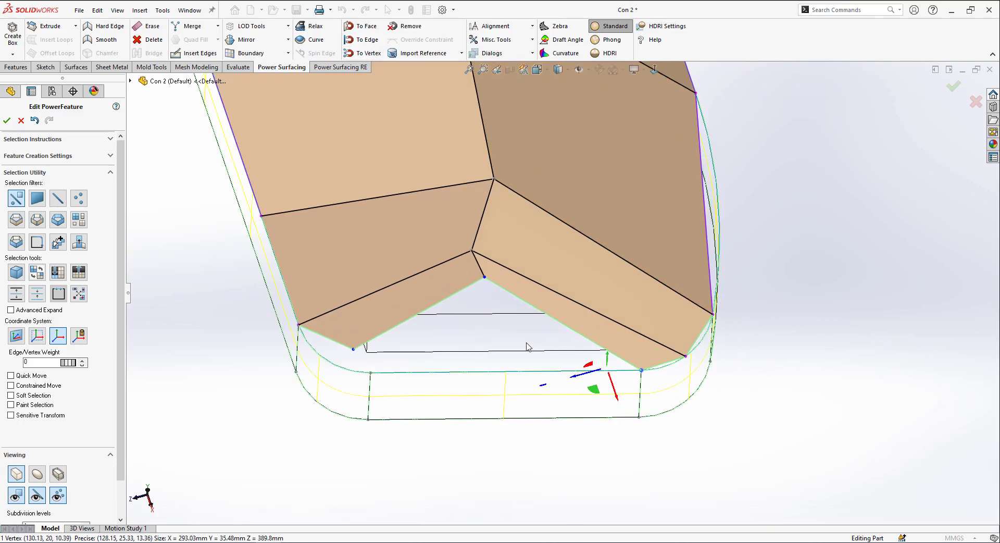
{"action": "left_click", "coordinate": [366, 356]}
{"action": "left_click", "coordinate": [353, 349]}
{"action": "middle_click_drag", "start_coordinate": [354, 350], "coordinate": [356, 379]}
{"action": "left_click_drag", "start_coordinate": [345, 373], "coordinate": [360, 394]}
- Move the middle vertex of the outermost row onto the straight end wall and constrain it there
{"action": "left_click", "coordinate": [495, 336]}
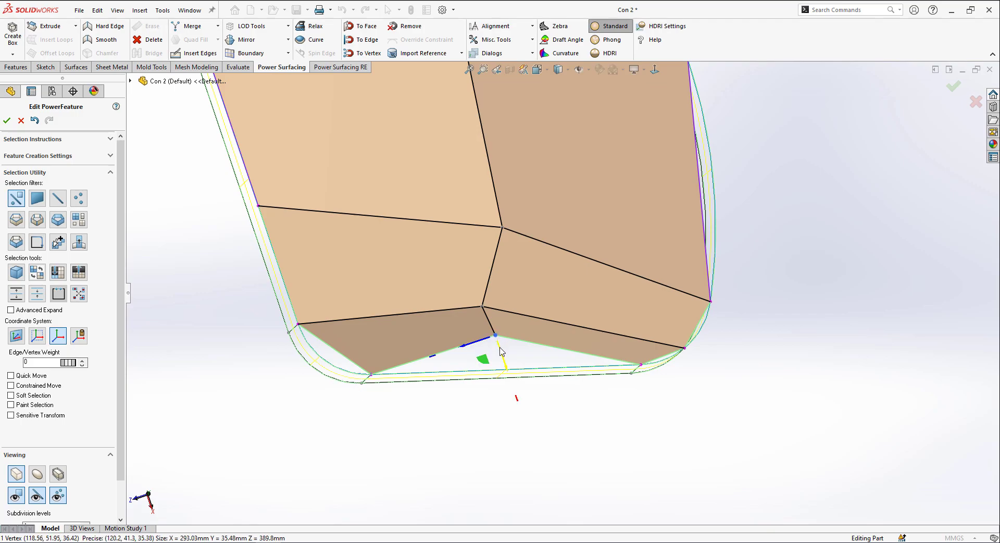
{"action": "left_click", "coordinate": [599, 454]}
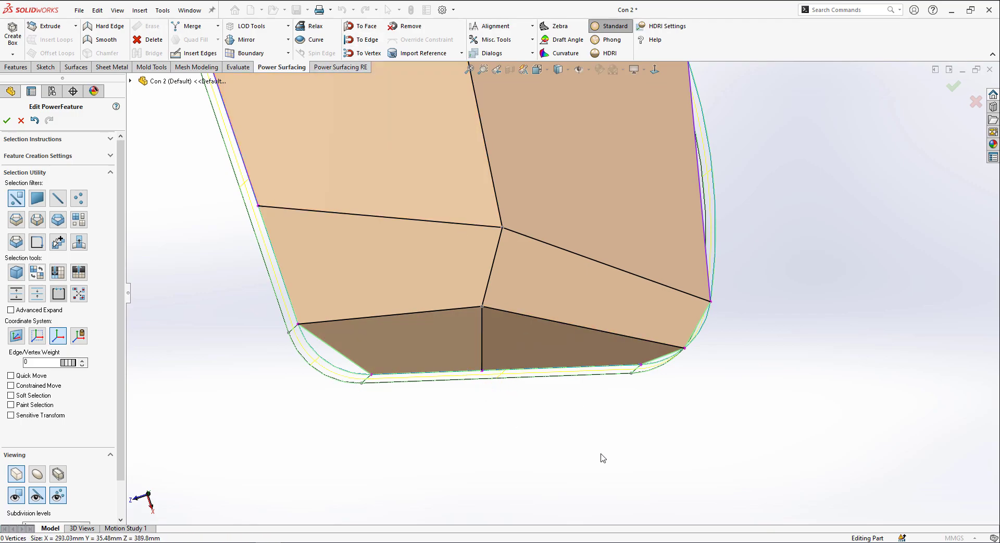
{"action": "middle_click_drag", "start_coordinate": [599, 453], "coordinate": [614, 500]}
{"action": "scroll", "coordinate": [620, 209], "scroll_direction": "up", "scroll_amount": 2}
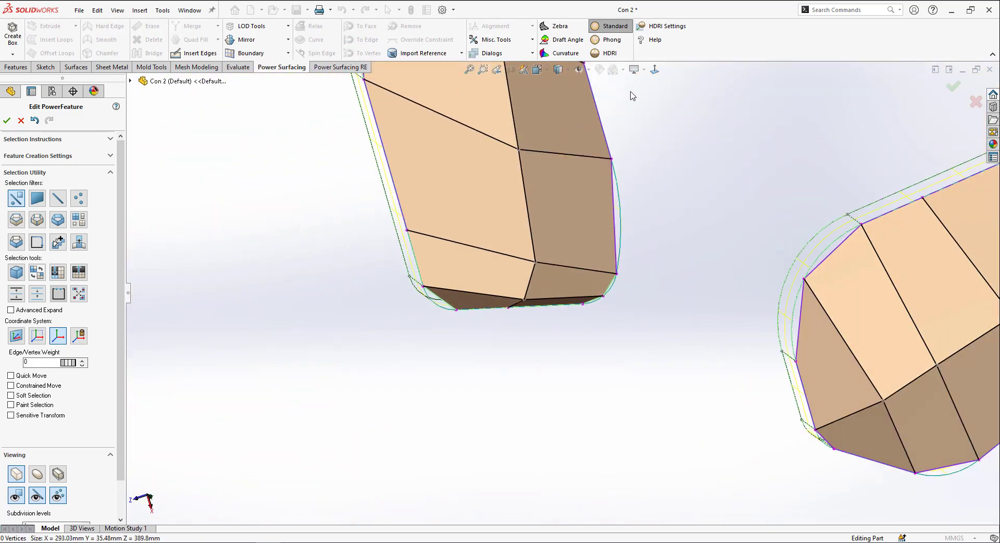
- Enable Constrained Move and shift the two ridge vertices near the short arm's tip toward the arm's outer side
{"action": "left_click", "coordinate": [655, 70]}
{"action": "left_click", "coordinate": [550, 286]}
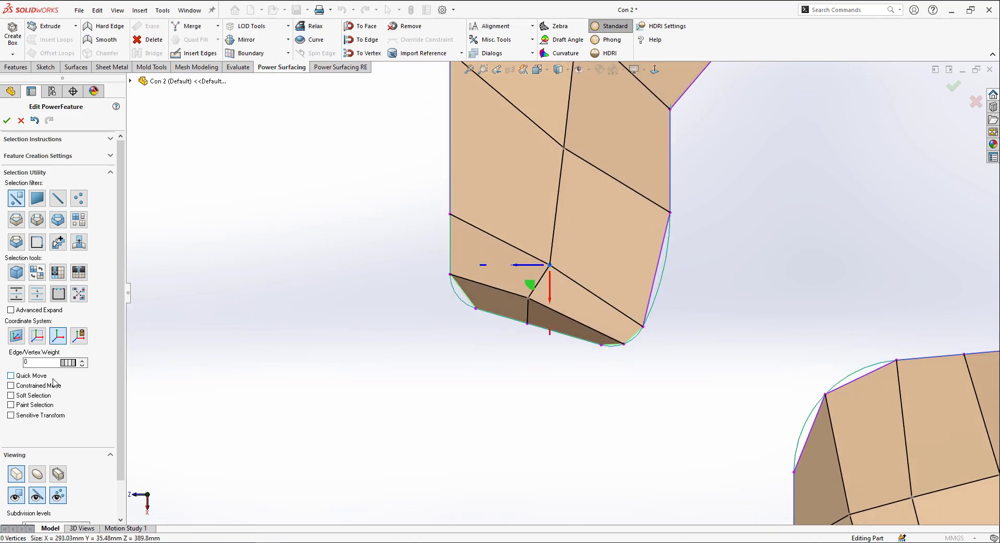
{"action": "left_click_drag", "start_coordinate": [531, 285], "coordinate": [519, 280]}
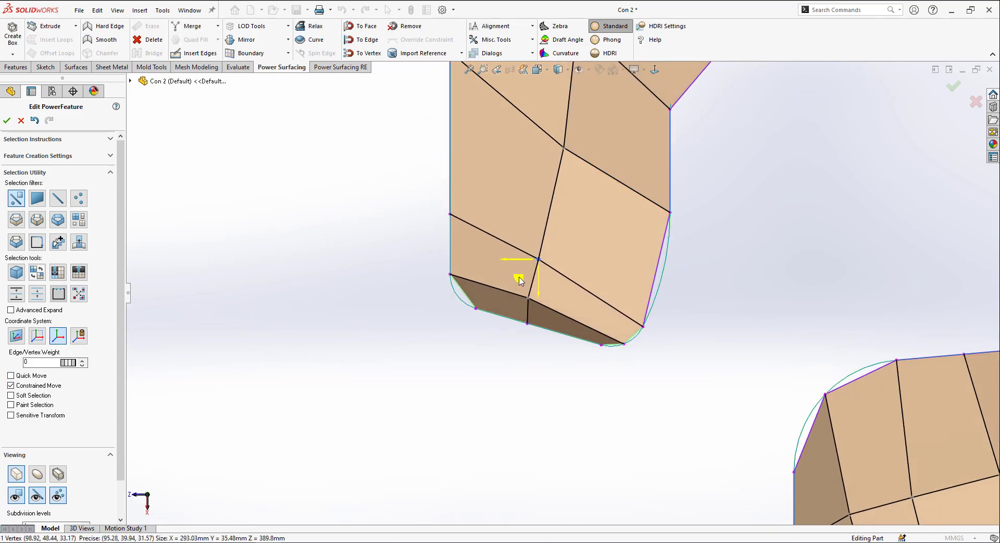
{"action": "scroll", "coordinate": [575, 257], "scroll_direction": "up", "scroll_amount": 5}
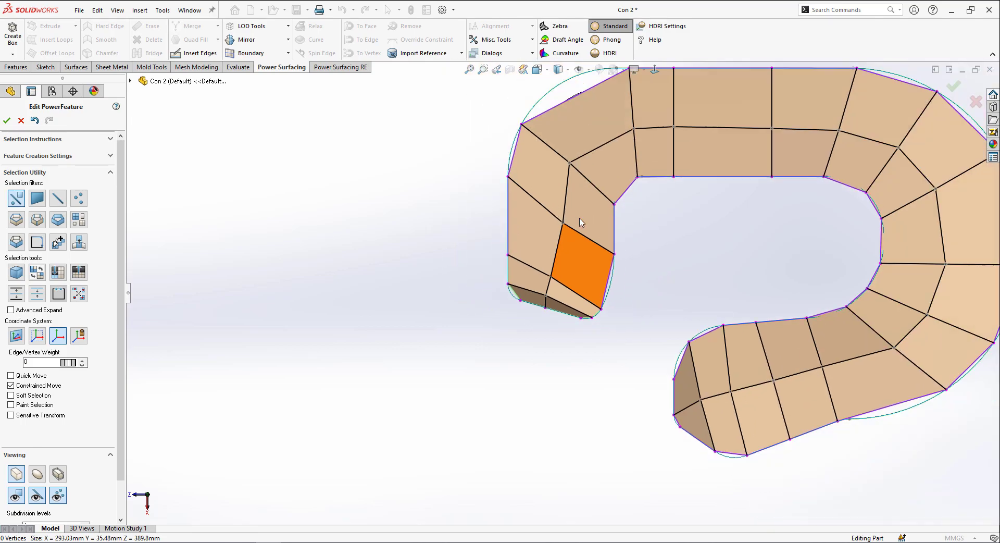
{"action": "scroll", "coordinate": [568, 254], "scroll_direction": "down", "scroll_amount": 3}
{"action": "left_click", "coordinate": [557, 249]}
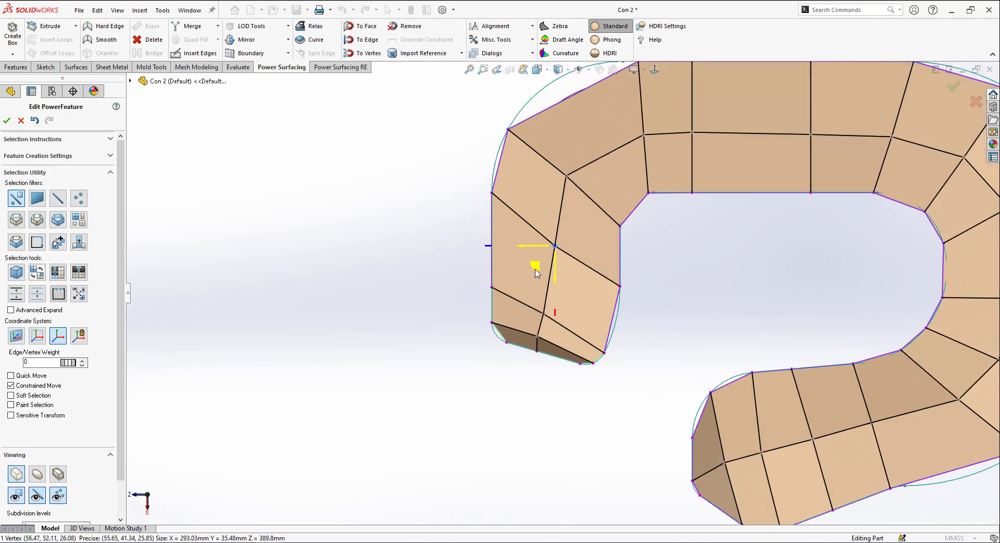
{"action": "left_click", "coordinate": [537, 361]}
- Constrain the open boundary edges around the short arm's tip to the wall edges and display the smooth subdivided surface
{"action": "scroll", "coordinate": [537, 361], "scroll_direction": "down", "scroll_amount": 4}
{"action": "left_click", "coordinate": [455, 300]}
{"action": "left_click", "coordinate": [441, 251], "text": "ctrl"}
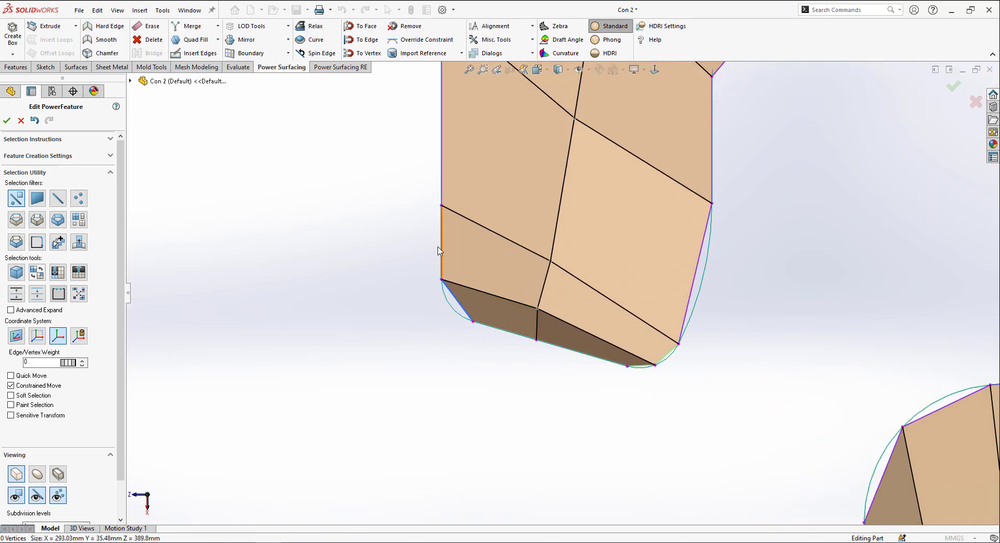
{"action": "left_click", "coordinate": [502, 331], "text": "ctrl"}
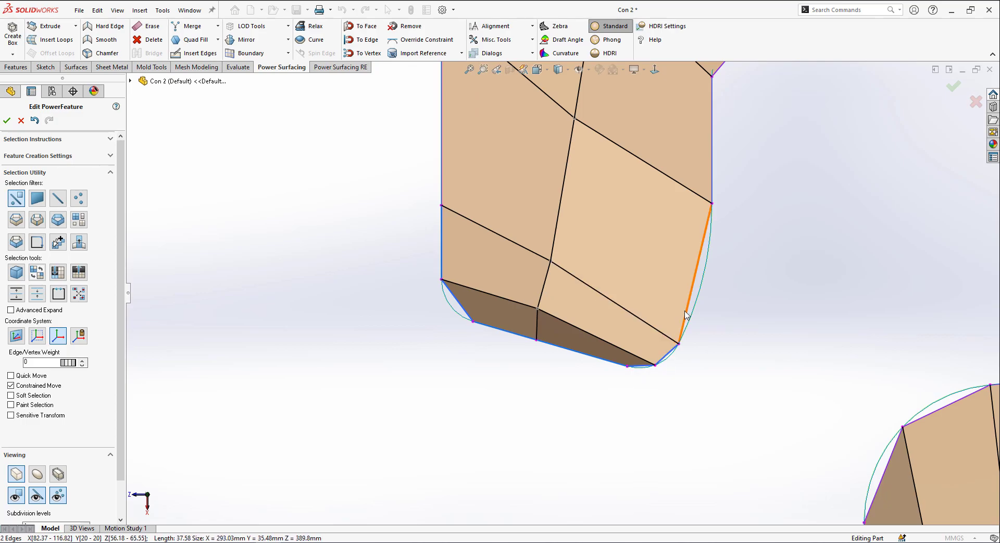
{"action": "left_click", "coordinate": [713, 185], "text": "ctrl"}
{"action": "middle_click_drag", "start_coordinate": [638, 277], "coordinate": [665, 114]}
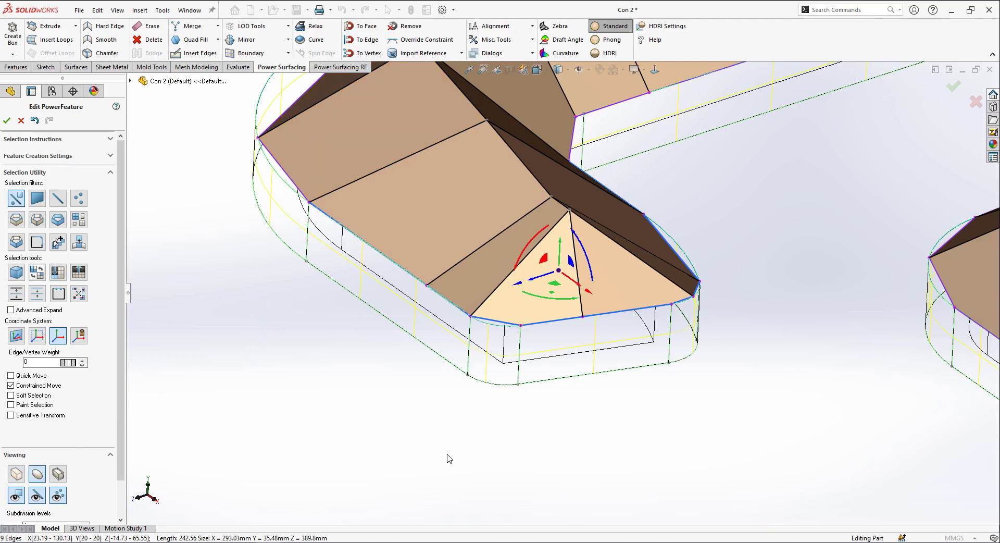
{"action": "left_click", "coordinate": [647, 459]}
- Constrain the three boundary edges around the pinched inner corner of the short arm's tip to the wall edges
{"action": "middle_click_drag", "start_coordinate": [753, 253], "coordinate": [701, 277]}
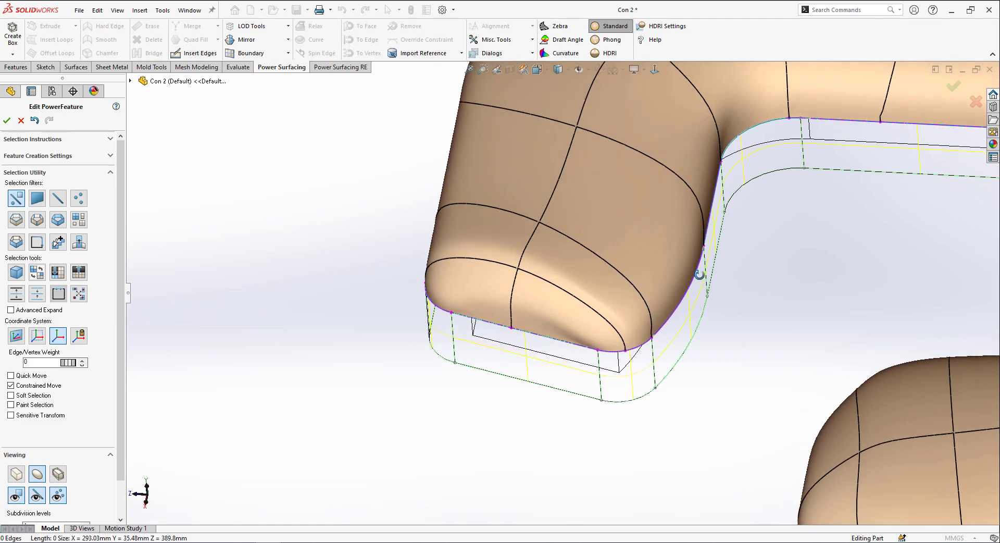
{"action": "left_click", "coordinate": [636, 349]}
{"action": "left_click", "coordinate": [609, 353], "text": "ctrl"}
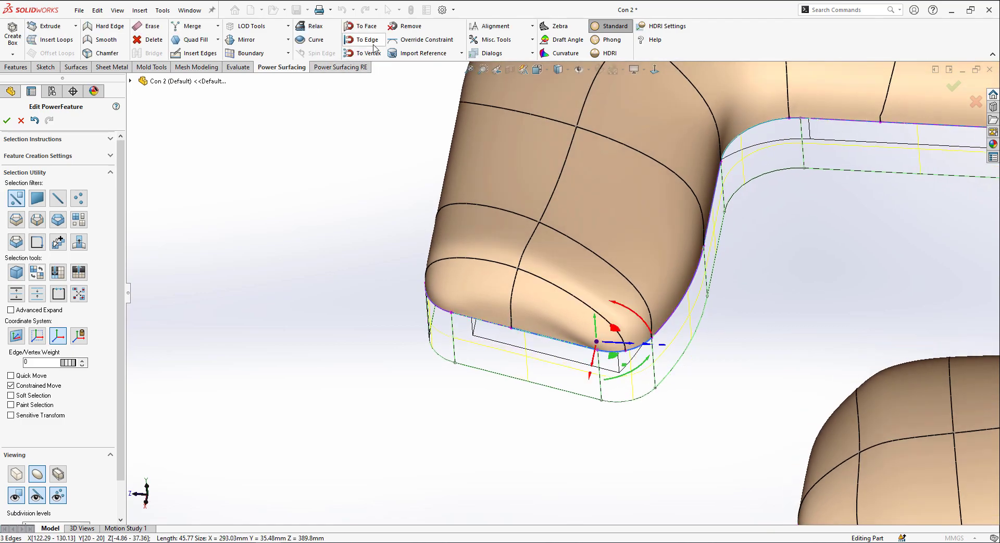
{"action": "left_click", "coordinate": [325, 146]}
- Display the control cage and slide the boundary vertex beside the rounded corner farther up the inner side wall
{"action": "middle_click_drag", "start_coordinate": [324, 151], "coordinate": [641, 352]}
{"action": "left_click", "coordinate": [645, 355]}
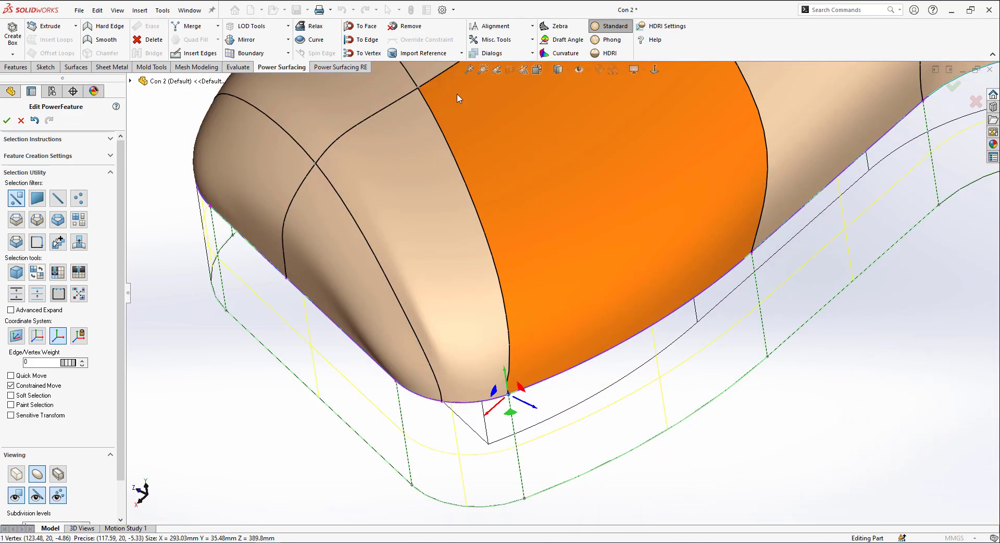
{"action": "middle_click_drag", "start_coordinate": [553, 417], "coordinate": [560, 467]}
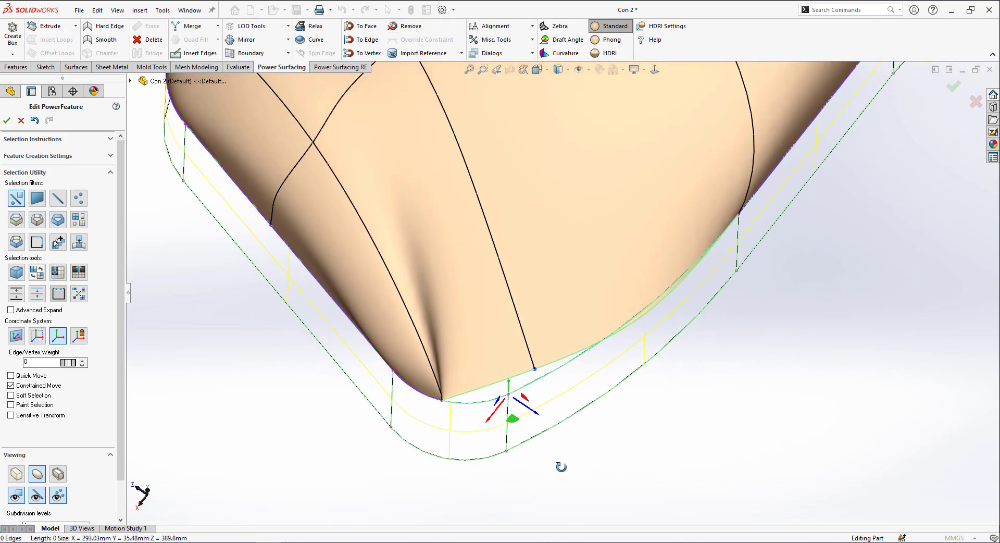
{"action": "scroll", "coordinate": [560, 467], "scroll_direction": "up", "scroll_amount": 1}
{"action": "left_click", "coordinate": [16, 473]}
{"action": "scroll", "coordinate": [545, 386], "scroll_direction": "up", "scroll_amount": 1}
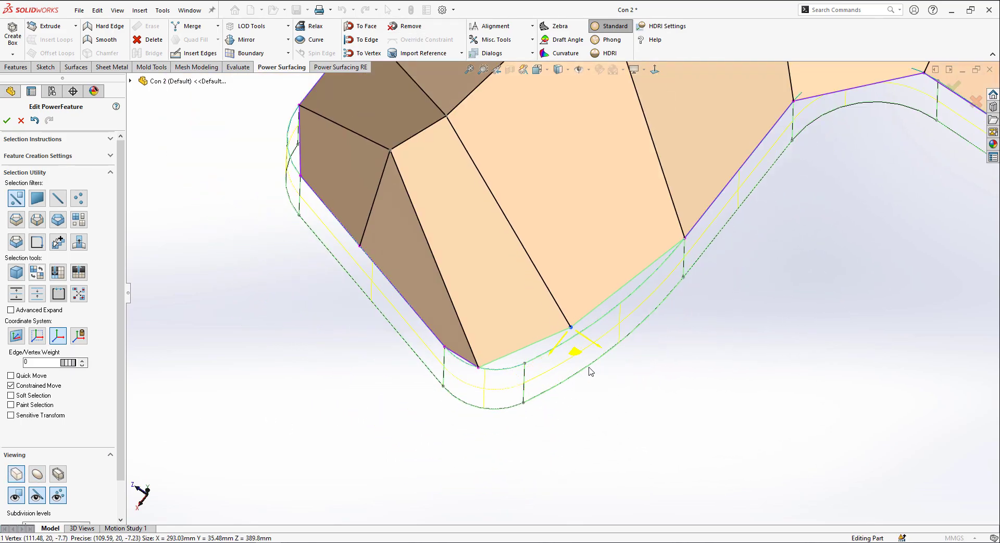
- Constrain the two boundary edges meeting at the moved vertex to the wall edges and return to the smooth display
{"action": "left_click", "coordinate": [376, 43]}
{"action": "left_click", "coordinate": [716, 410]}
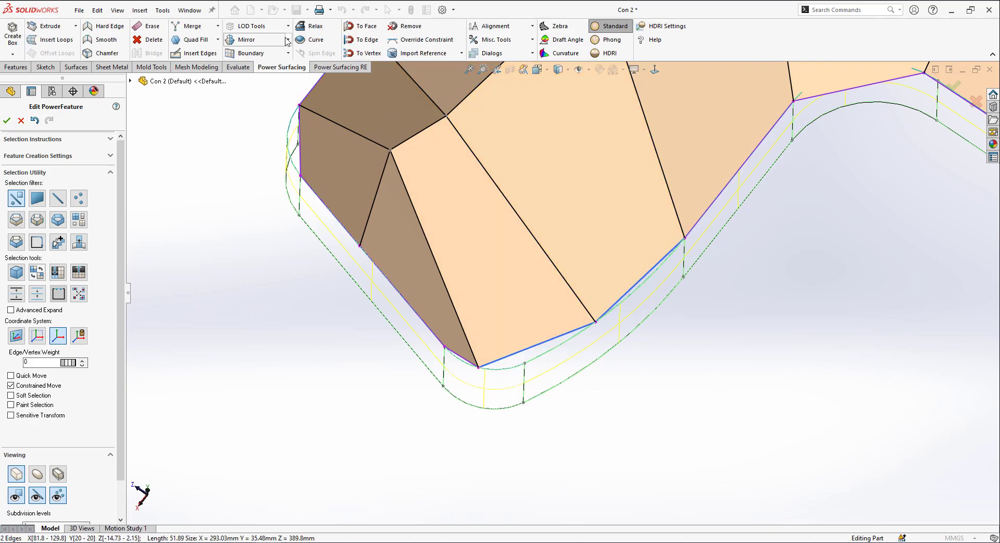
{"action": "left_click", "coordinate": [369, 45]}
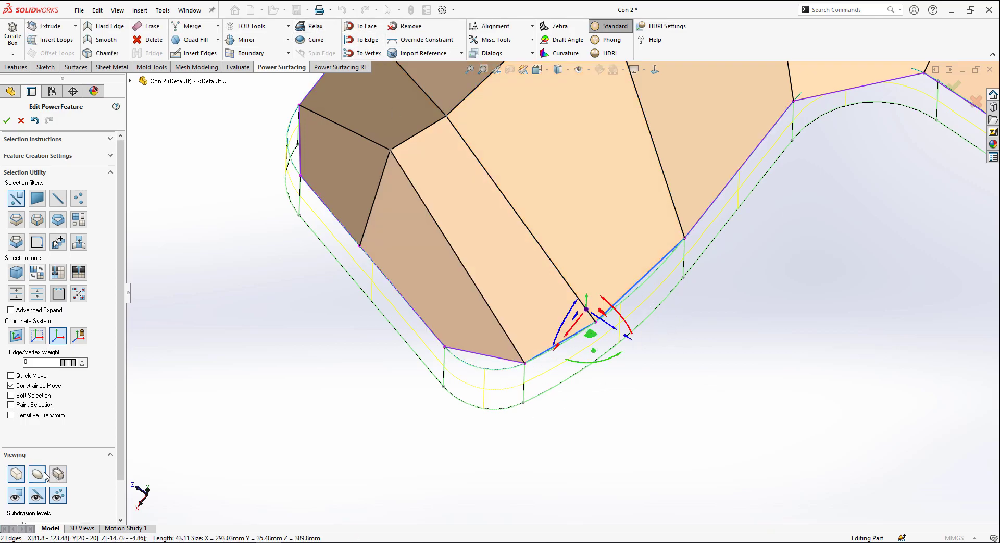
{"action": "key", "text": "Tab"}
{"action": "left_click", "coordinate": [427, 466]}
- Examine the smooth surface around both arms and along the long arm's outer boundary for dimples
{"action": "middle_click_drag", "start_coordinate": [463, 442], "coordinate": [713, 355]}
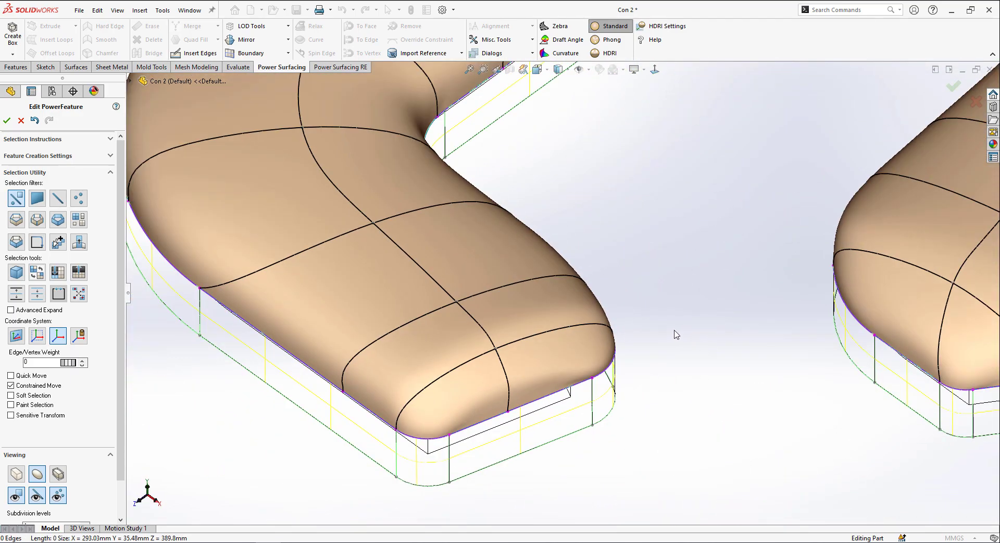
{"action": "scroll", "coordinate": [676, 334], "scroll_direction": "up", "scroll_amount": 4}
{"action": "middle_click_drag", "start_coordinate": [659, 333], "coordinate": [601, 232]}
{"action": "scroll", "coordinate": [801, 235], "scroll_direction": "down", "scroll_amount": 2}
{"action": "scroll", "coordinate": [612, 263], "scroll_direction": "up", "scroll_amount": 2}
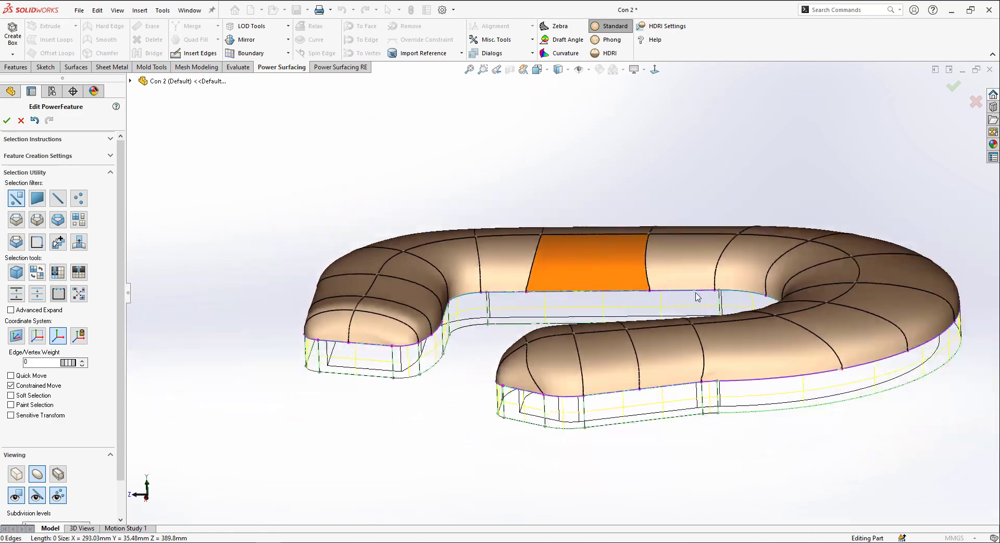
{"action": "scroll", "coordinate": [729, 313], "scroll_direction": "down", "scroll_amount": 2}
{"action": "scroll", "coordinate": [573, 384], "scroll_direction": "down", "scroll_amount": 4}
{"action": "middle_click_drag", "start_coordinate": [523, 362], "coordinate": [548, 363]}
{"action": "scroll", "coordinate": [583, 382], "scroll_direction": "up", "scroll_amount": 2}
{"action": "scroll", "coordinate": [604, 414], "scroll_direction": "down", "scroll_amount": 3}
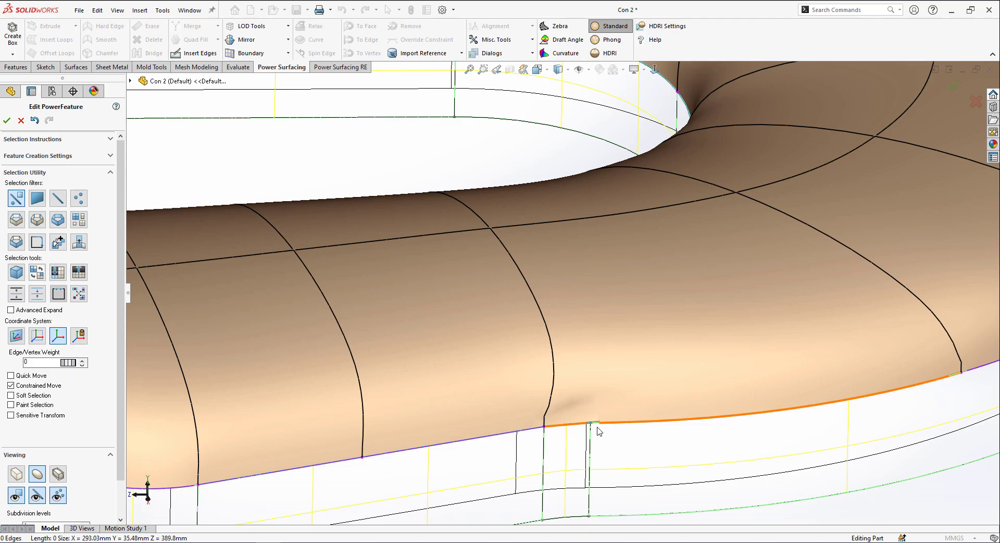
- Slide the boundary vertex on the long arm's outer curved wall closer to the dimple at the wall junction
{"action": "left_click", "coordinate": [598, 427]}
{"action": "middle_click_drag", "start_coordinate": [598, 427], "coordinate": [578, 494]}
{"action": "scroll", "coordinate": [553, 435], "scroll_direction": "up", "scroll_amount": 2}
{"action": "scroll", "coordinate": [562, 308], "scroll_direction": "up", "scroll_amount": 1}
{"action": "middle_click_drag", "start_coordinate": [563, 308], "coordinate": [557, 262]}
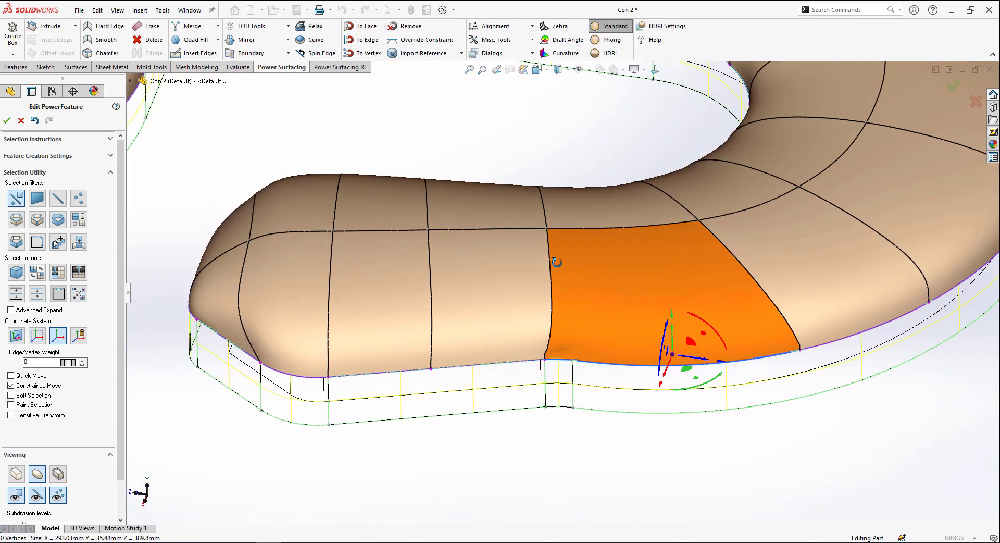
{"action": "scroll", "coordinate": [640, 328], "scroll_direction": "down", "scroll_amount": 2}
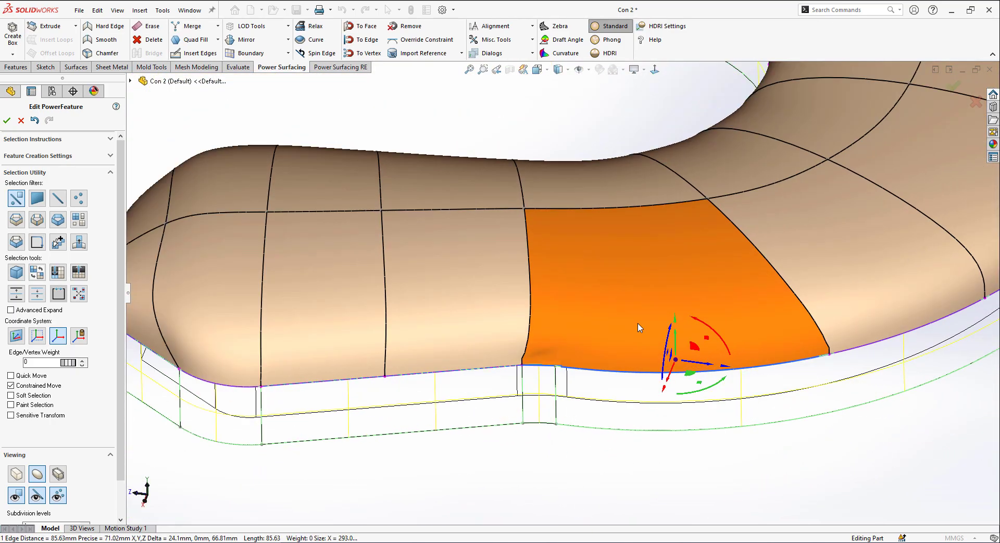
{"action": "left_click", "coordinate": [830, 354]}
{"action": "middle_click_drag", "start_coordinate": [830, 354], "coordinate": [826, 428]}
{"action": "left_click_drag", "start_coordinate": [850, 387], "coordinate": [713, 441]}
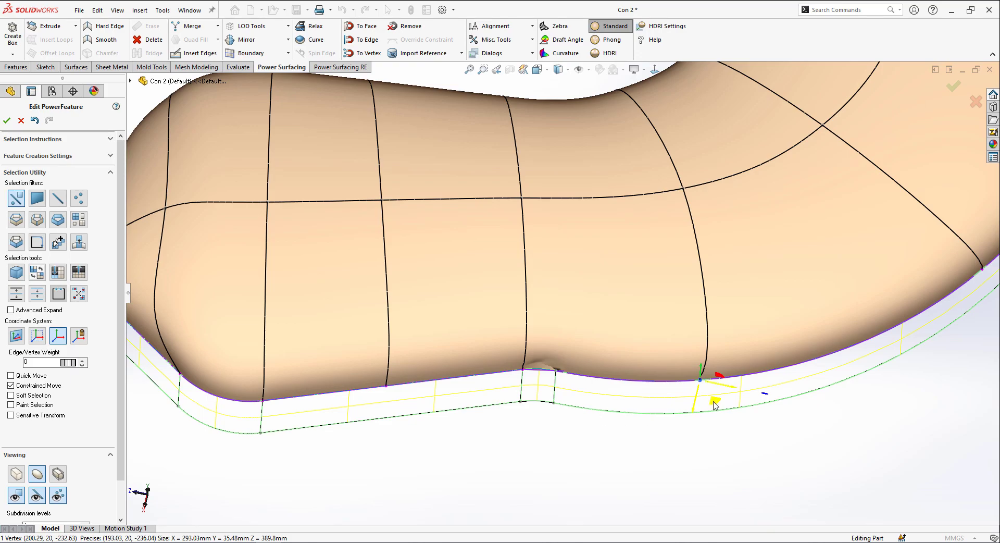
{"action": "left_click_drag", "start_coordinate": [719, 408], "coordinate": [657, 407]}
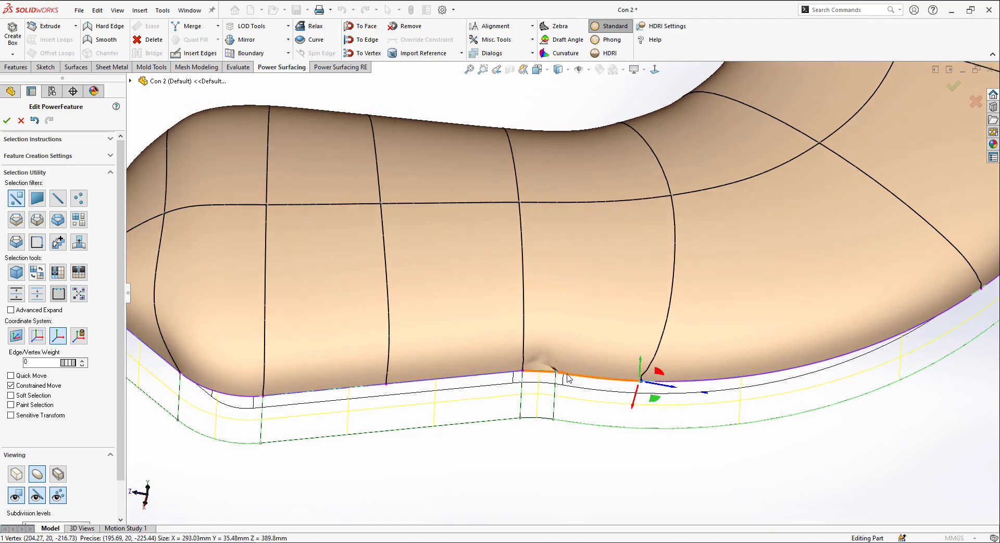
- Constrain the boundary edges on either side of the dimple to the long arm's outer wall edges
{"action": "left_click", "coordinate": [581, 375]}
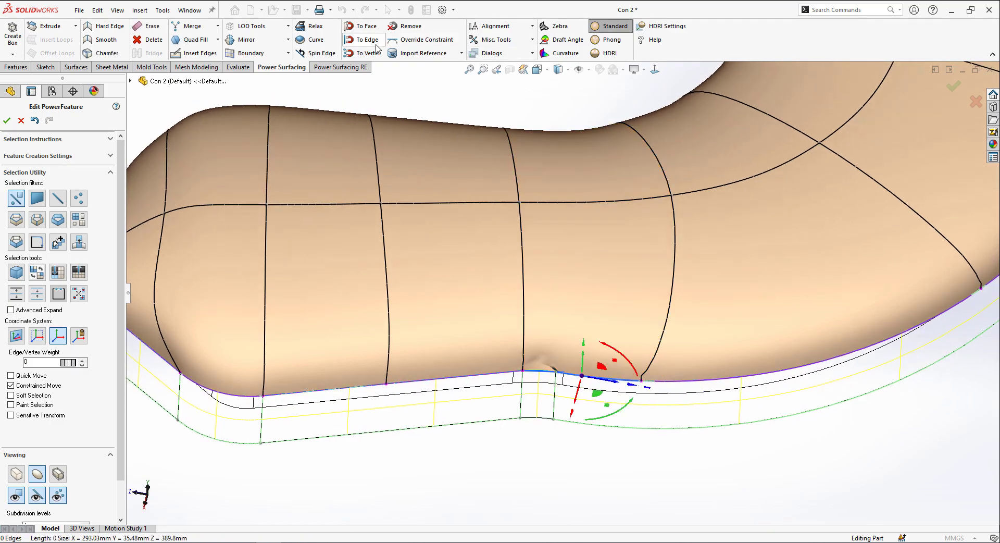
{"action": "left_click", "coordinate": [499, 374]}
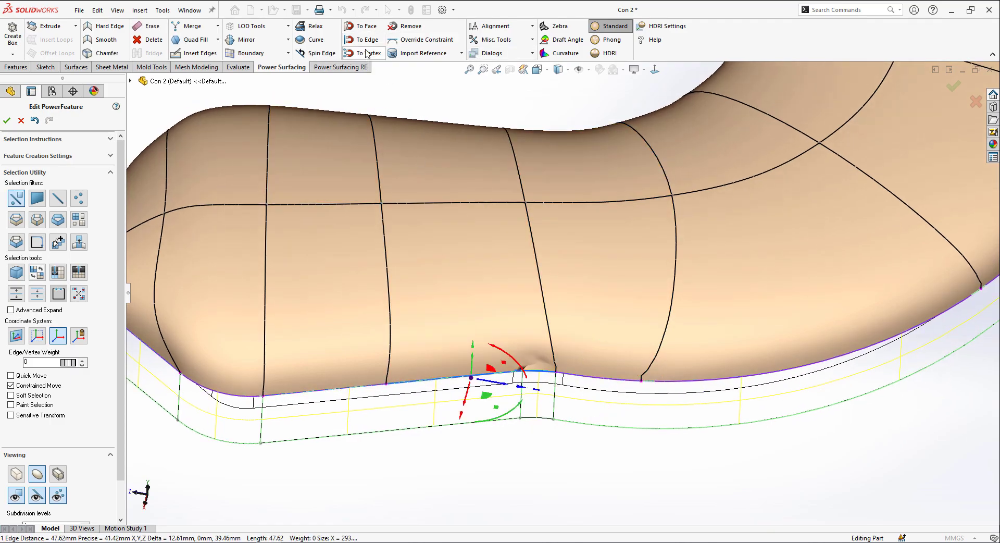
{"action": "left_click", "coordinate": [373, 41]}
{"action": "middle_click_drag", "start_coordinate": [598, 454], "coordinate": [625, 420]}
{"action": "scroll", "coordinate": [596, 348], "scroll_direction": "down", "scroll_amount": 3}
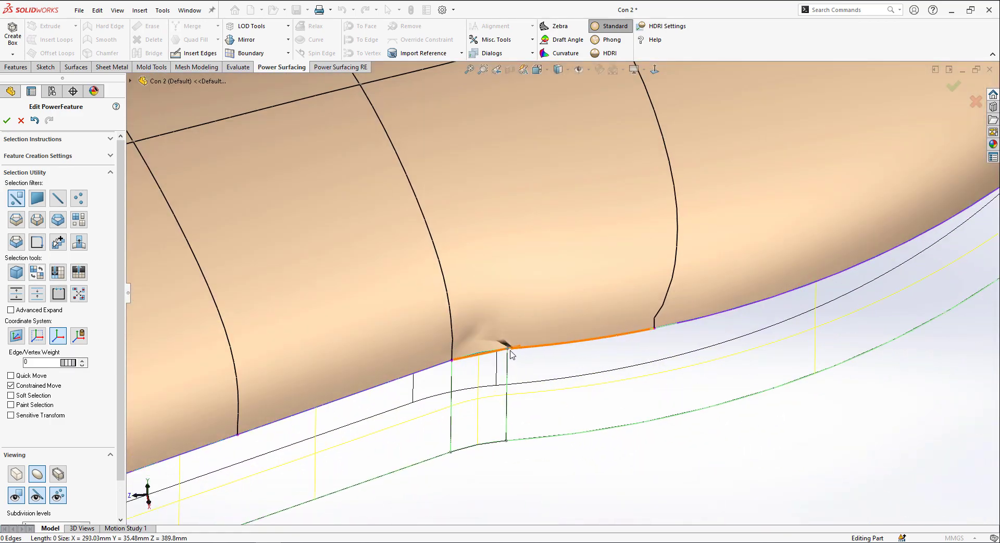
- Display the control cage and move the ridge vertex at the start of the bend toward the long arm's tip
{"action": "scroll", "coordinate": [528, 352], "scroll_direction": "up", "scroll_amount": 4}
{"action": "middle_click_drag", "start_coordinate": [532, 273], "coordinate": [523, 339]}
{"action": "left_click", "coordinate": [16, 474]}
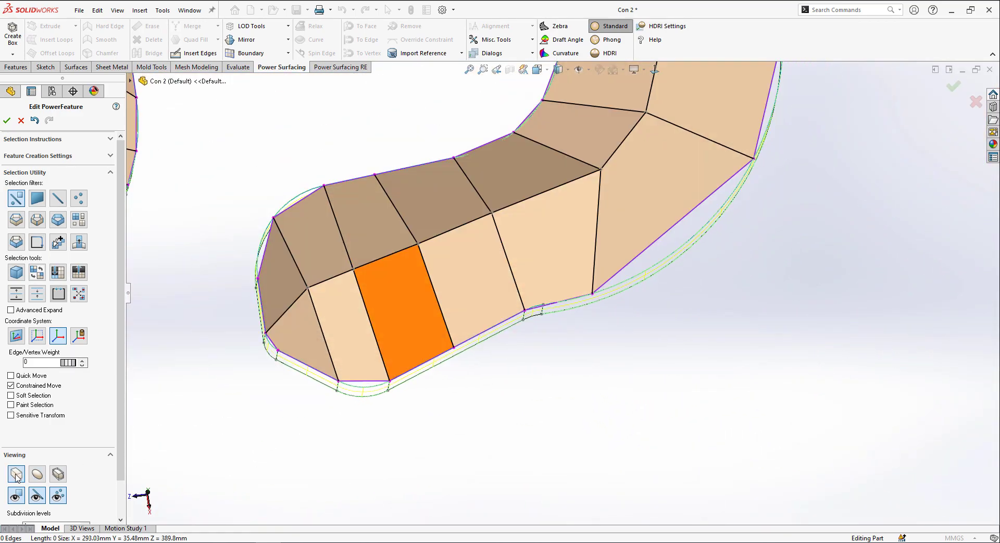
{"action": "middle_click_drag", "start_coordinate": [444, 399], "coordinate": [474, 384]}
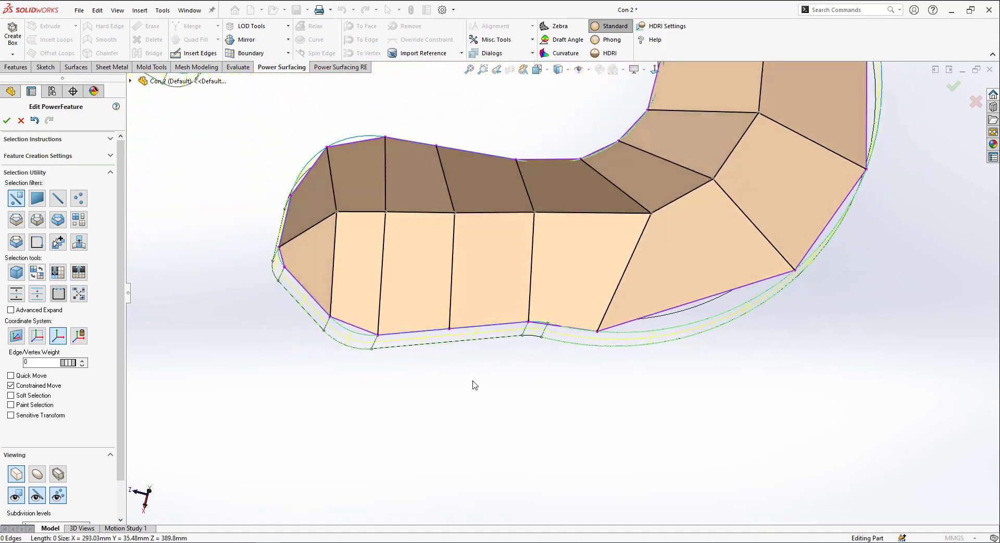
{"action": "left_click", "coordinate": [648, 214]}
{"action": "left_click_drag", "start_coordinate": [629, 224], "coordinate": [592, 243]}
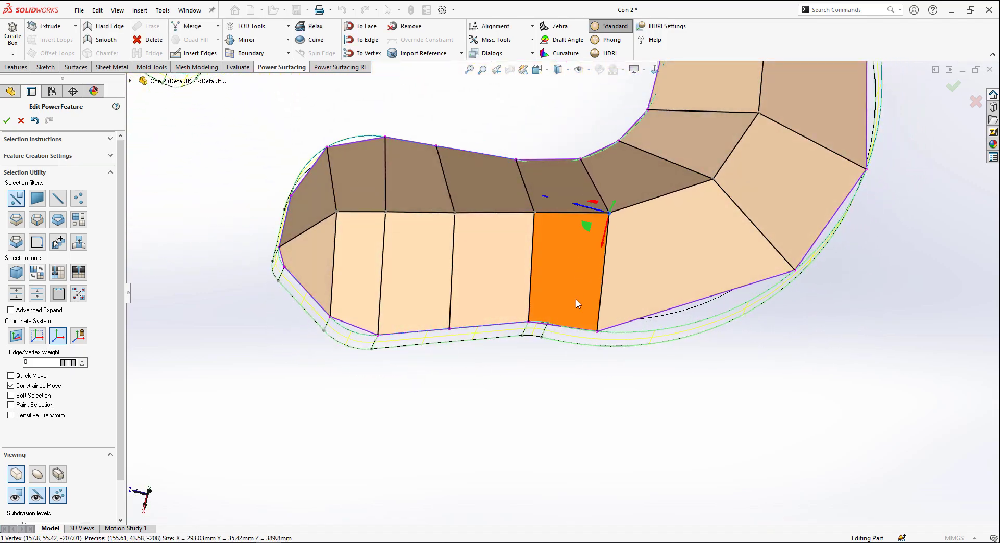
- Insert an edge loop across the wide faces where the long arm meets the bend
{"action": "scroll", "coordinate": [604, 315], "scroll_direction": "down", "scroll_amount": 3}
{"action": "scroll", "coordinate": [611, 311], "scroll_direction": "up", "scroll_amount": 4}
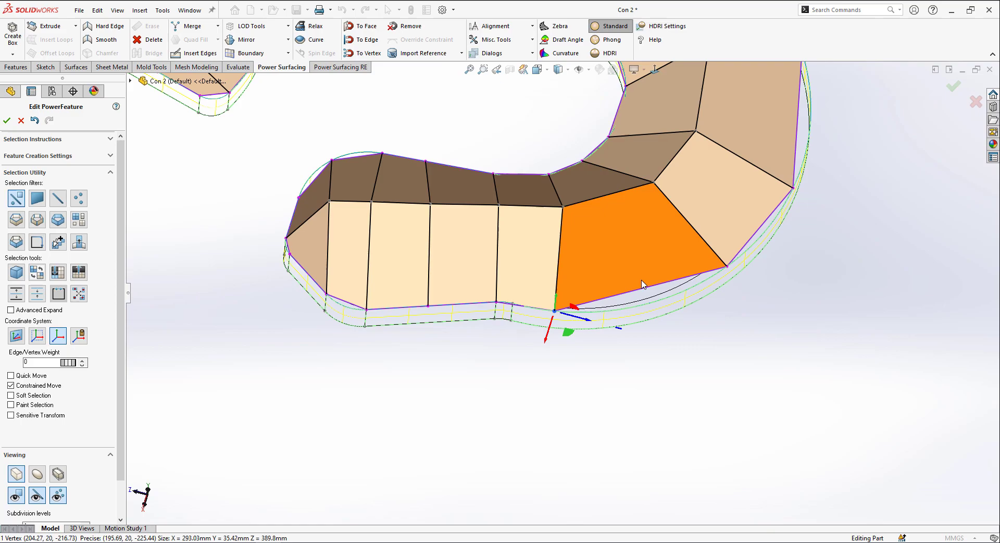
{"action": "left_click", "coordinate": [659, 345]}
{"action": "scroll", "coordinate": [552, 313], "scroll_direction": "down", "scroll_amount": 2}
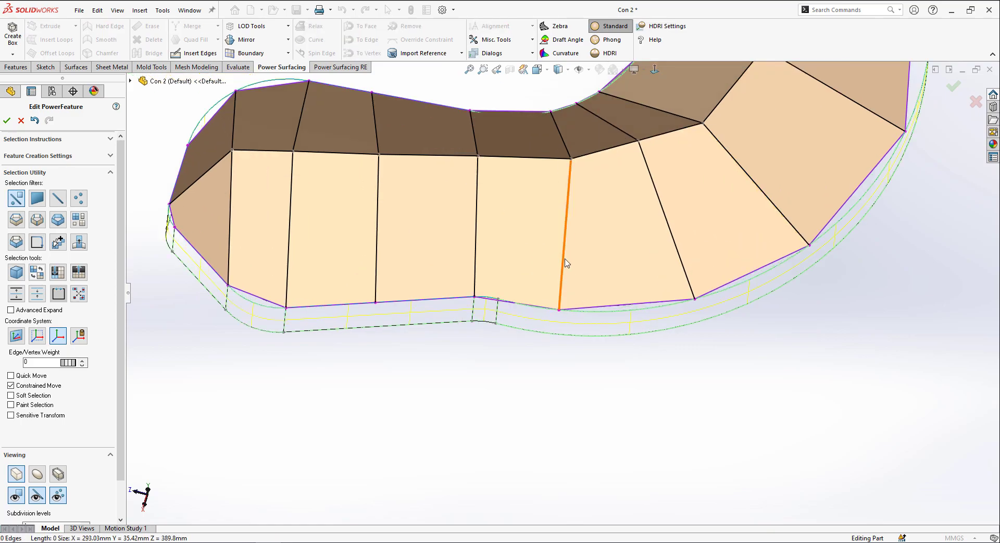
- Slide the two cross edges beside the outer wall junction closer to the long arm's tip
{"action": "middle_click_drag", "start_coordinate": [567, 263], "coordinate": [558, 225]}
{"action": "left_click", "coordinate": [567, 157]}
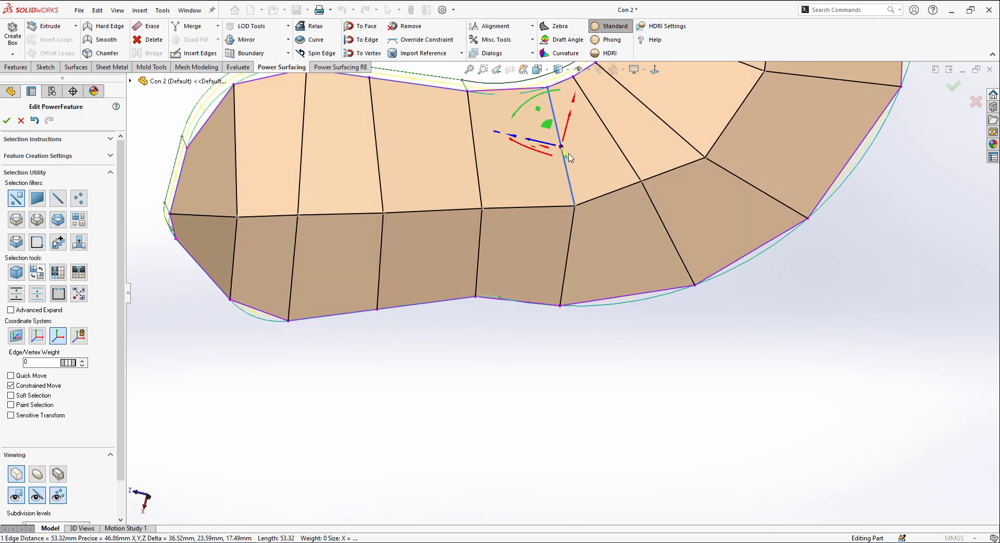
{"action": "left_click_drag", "start_coordinate": [547, 199], "coordinate": [537, 182]}
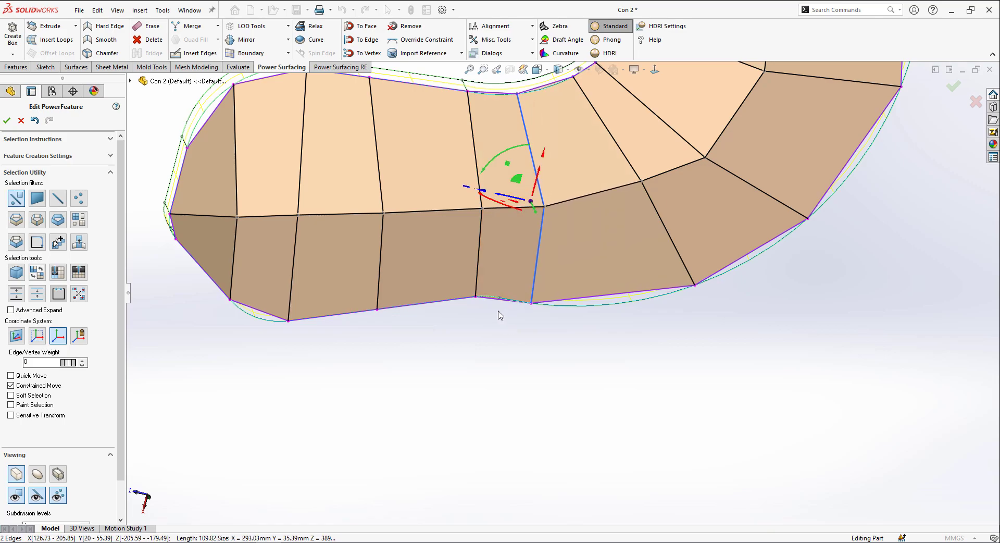
{"action": "left_click_drag", "start_coordinate": [512, 202], "coordinate": [503, 179]}
{"action": "left_click", "coordinate": [590, 319]}
{"action": "middle_click_drag", "start_coordinate": [593, 322], "coordinate": [576, 282]}
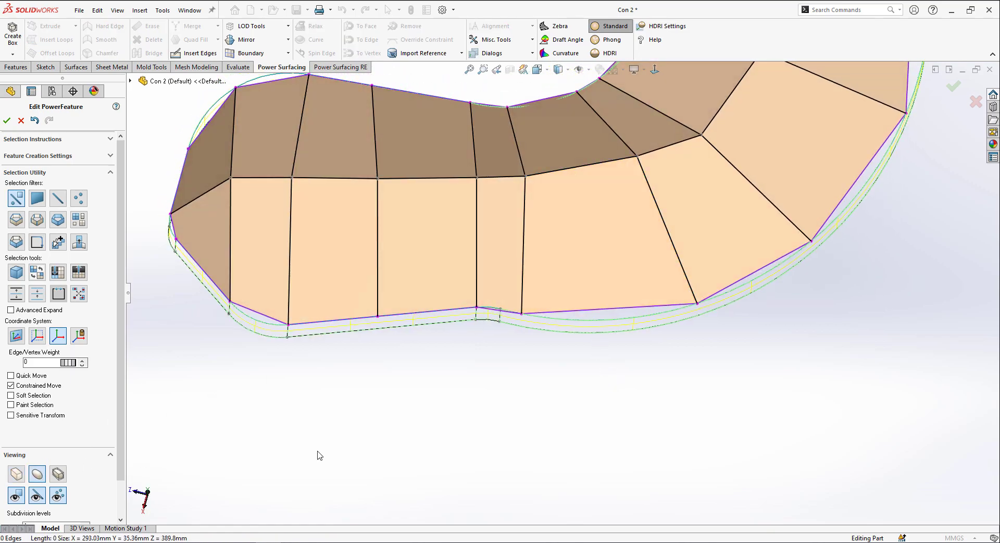
- Constrain the boundary vertices on either side of the pinch at the outer wall junction to the nearest wall corner vertices
{"action": "scroll", "coordinate": [552, 318], "scroll_direction": "up", "scroll_amount": 1}
{"action": "middle_click_drag", "start_coordinate": [554, 307], "coordinate": [543, 210]}
{"action": "scroll", "coordinate": [522, 291], "scroll_direction": "down", "scroll_amount": 5}
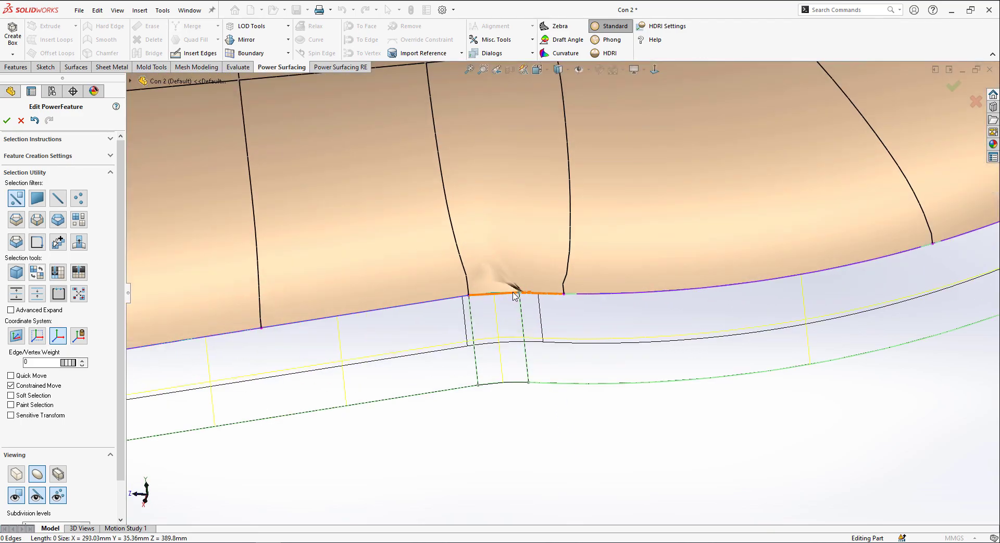
{"action": "left_click", "coordinate": [515, 296]}
{"action": "left_click", "coordinate": [469, 295]}
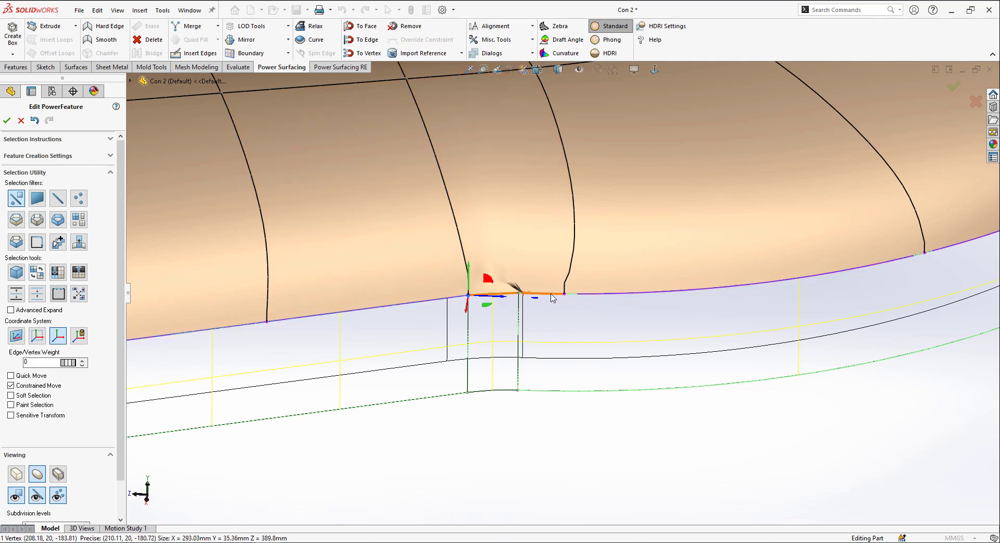
{"action": "left_click", "coordinate": [551, 295]}
{"action": "left_click", "coordinate": [564, 298]}
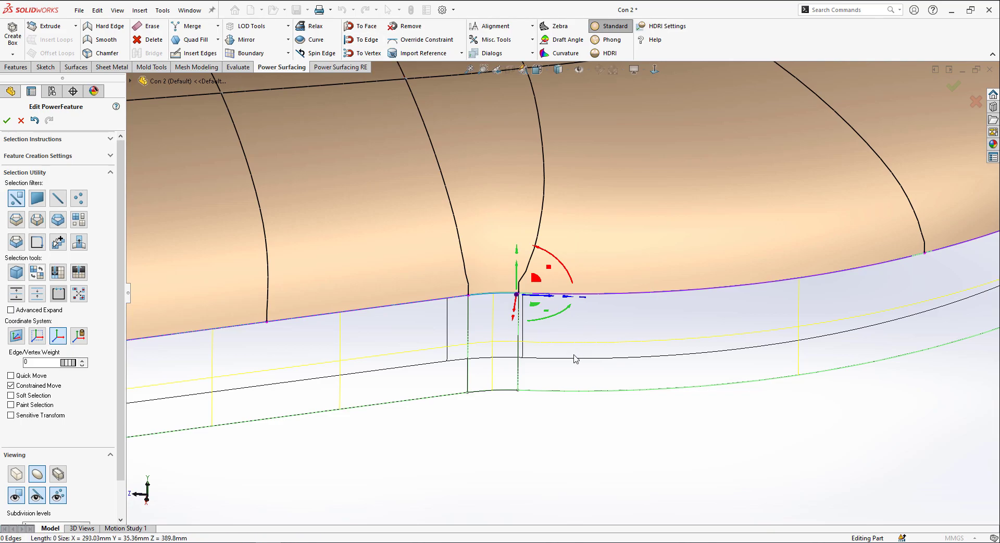
- Constrain the boundary vertex where the large outer bend meets the straight outer wall to the wall's corner vertex
{"action": "middle_click_drag", "start_coordinate": [575, 358], "coordinate": [743, 266]}
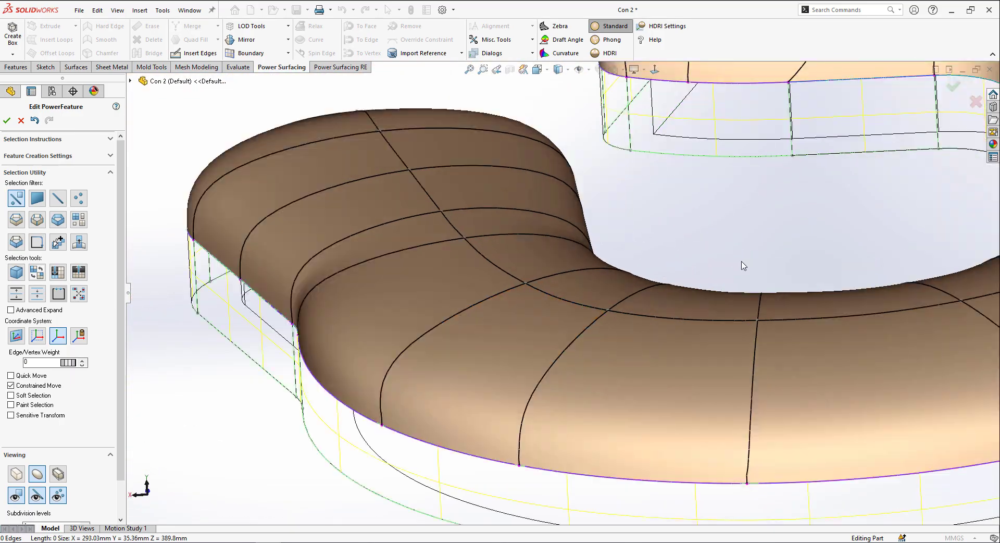
{"action": "scroll", "coordinate": [743, 266], "scroll_direction": "up", "scroll_amount": 2}
{"action": "scroll", "coordinate": [785, 304], "scroll_direction": "up", "scroll_amount": 2}
{"action": "middle_click_drag", "start_coordinate": [785, 304], "coordinate": [746, 391]}
{"action": "scroll", "coordinate": [742, 465], "scroll_direction": "down", "scroll_amount": 4}
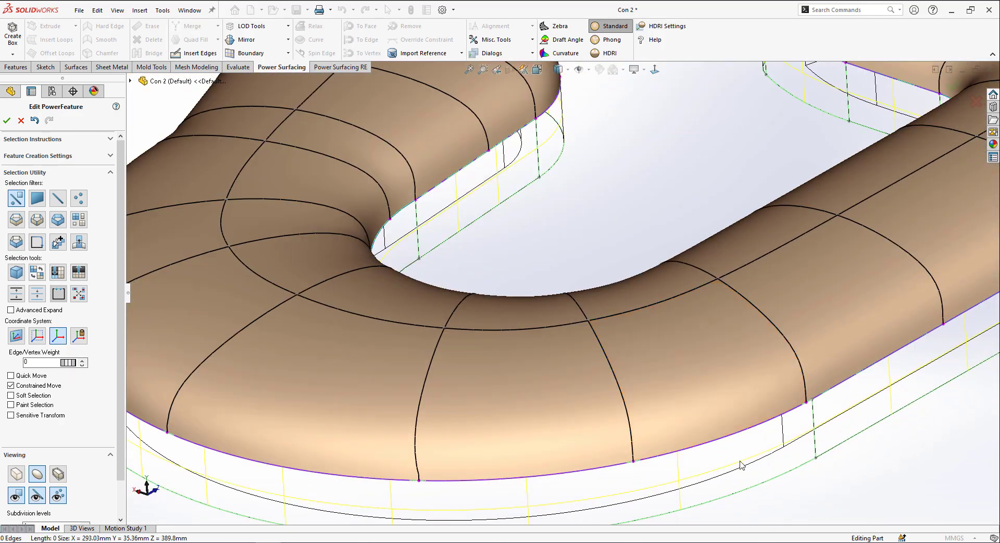
{"action": "scroll", "coordinate": [742, 465], "scroll_direction": "up", "scroll_amount": 4}
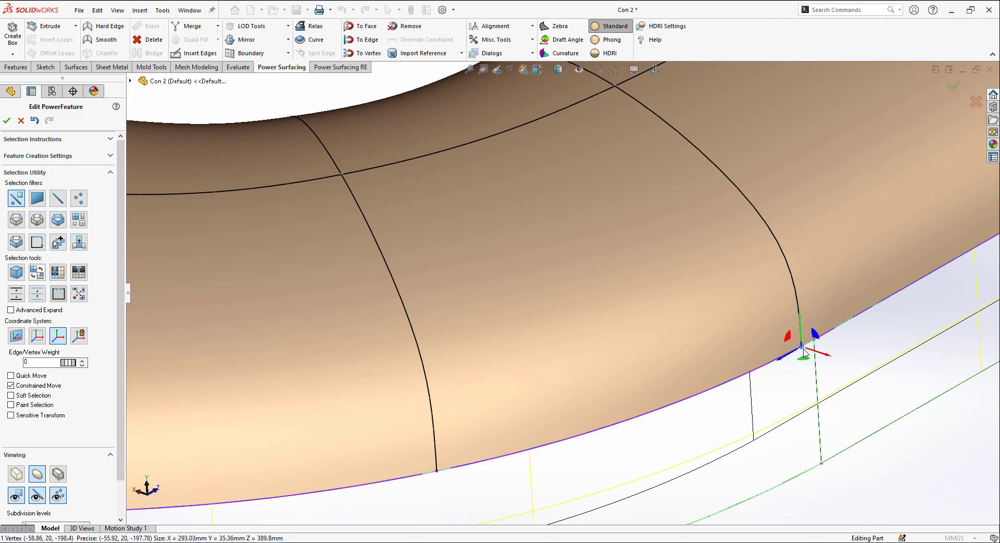
{"action": "middle_click_drag", "start_coordinate": [804, 352], "coordinate": [661, 347]}
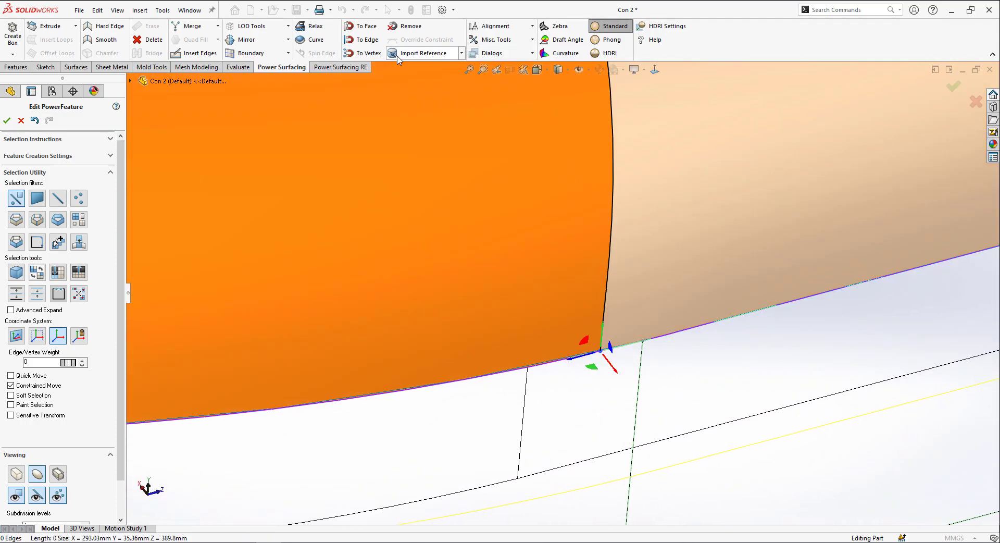
{"action": "middle_click_drag", "start_coordinate": [607, 362], "coordinate": [827, 234]}
{"action": "scroll", "coordinate": [828, 234], "scroll_direction": "up", "scroll_amount": 4}
{"action": "scroll", "coordinate": [763, 279], "scroll_direction": "down", "scroll_amount": 2}
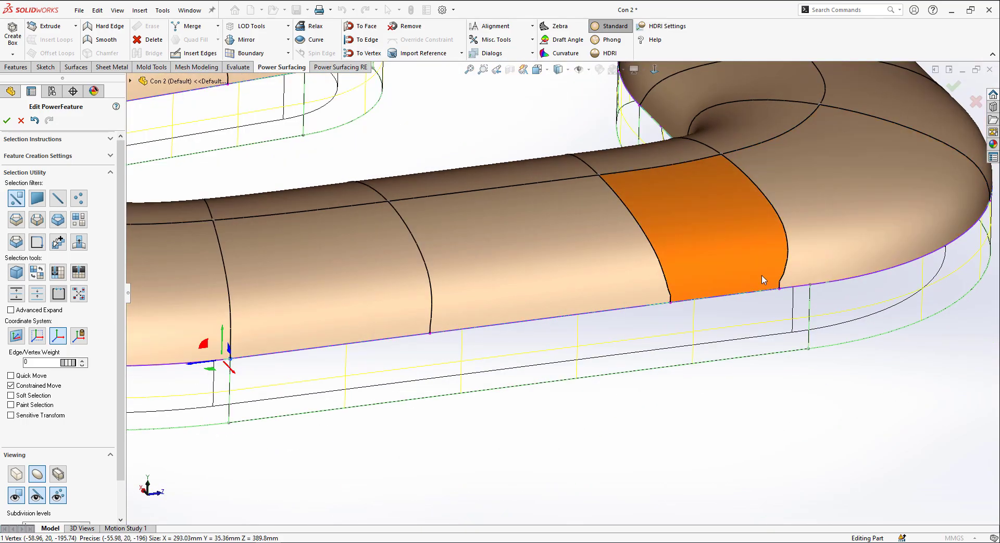
- Constrain the boundary vertex at the far end of the straight outer wall, next to the hooked tip, to its wall vertex
{"action": "scroll", "coordinate": [811, 283], "scroll_direction": "down", "scroll_amount": 4}
{"action": "scroll", "coordinate": [812, 283], "scroll_direction": "up", "scroll_amount": 1}
{"action": "left_click", "coordinate": [693, 306]}
{"action": "middle_click_drag", "start_coordinate": [700, 304], "coordinate": [839, 276]}
{"action": "scroll", "coordinate": [842, 277], "scroll_direction": "down", "scroll_amount": 2}
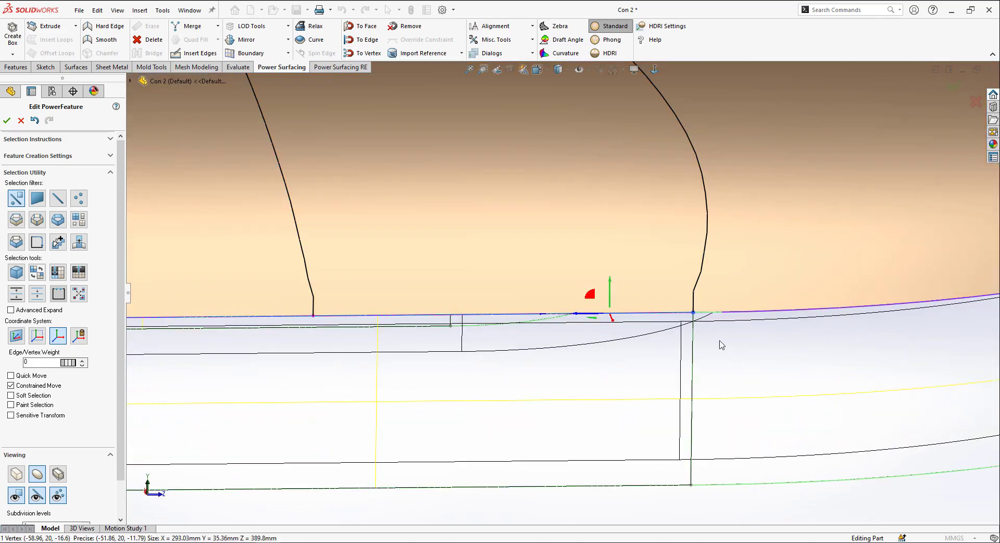
- Constrain the boundary vertex where the straight inner wall meets the inner bend to the wall's corner vertex
{"action": "scroll", "coordinate": [721, 344], "scroll_direction": "up", "scroll_amount": 5}
{"action": "middle_click_drag", "start_coordinate": [736, 279], "coordinate": [748, 328]}
{"action": "scroll", "coordinate": [826, 331], "scroll_direction": "up", "scroll_amount": 4}
{"action": "scroll", "coordinate": [749, 344], "scroll_direction": "down", "scroll_amount": 5}
{"action": "left_click", "coordinate": [750, 346]}
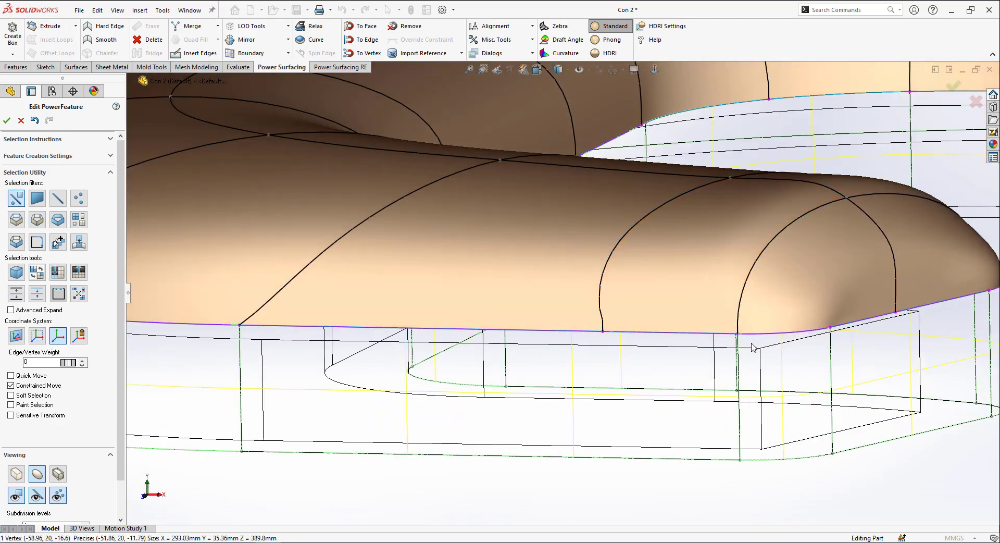
{"action": "middle_click_drag", "start_coordinate": [836, 328], "coordinate": [501, 310]}
{"action": "scroll", "coordinate": [777, 302], "scroll_direction": "up", "scroll_amount": 5}
{"action": "scroll", "coordinate": [561, 259], "scroll_direction": "down", "scroll_amount": 3}
{"action": "scroll", "coordinate": [561, 258], "scroll_direction": "down", "scroll_amount": 2}
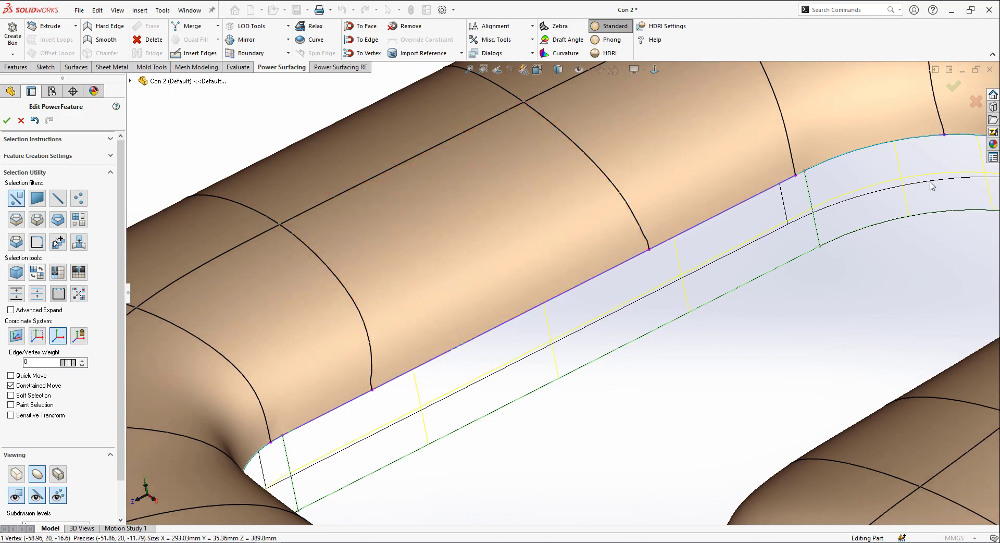
{"action": "scroll", "coordinate": [964, 151], "scroll_direction": "down", "scroll_amount": 5}
{"action": "left_click", "coordinate": [480, 250]}
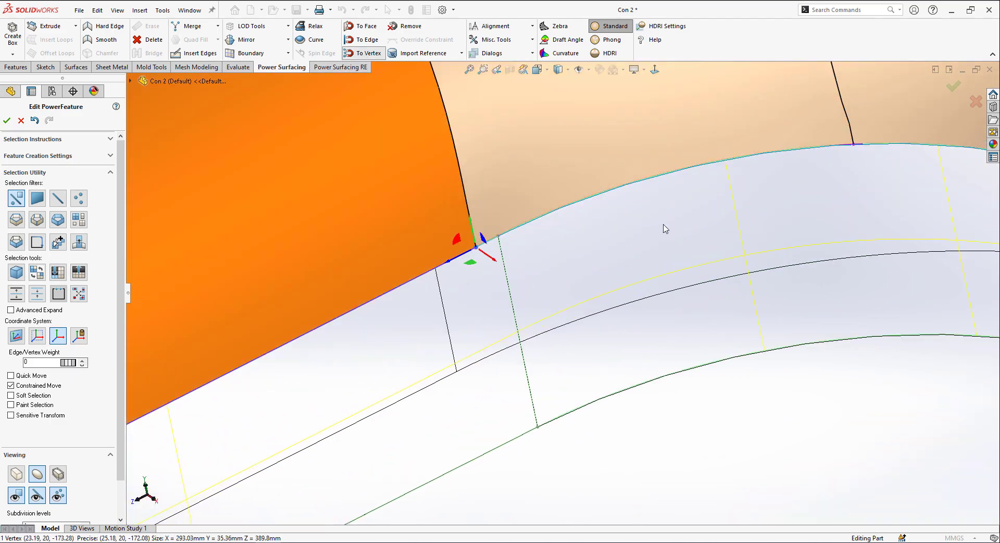
{"action": "scroll", "coordinate": [659, 266], "scroll_direction": "up", "scroll_amount": 7}
{"action": "scroll", "coordinate": [815, 277], "scroll_direction": "down", "scroll_amount": 3}
{"action": "middle_click_drag", "start_coordinate": [815, 276], "coordinate": [626, 246]}
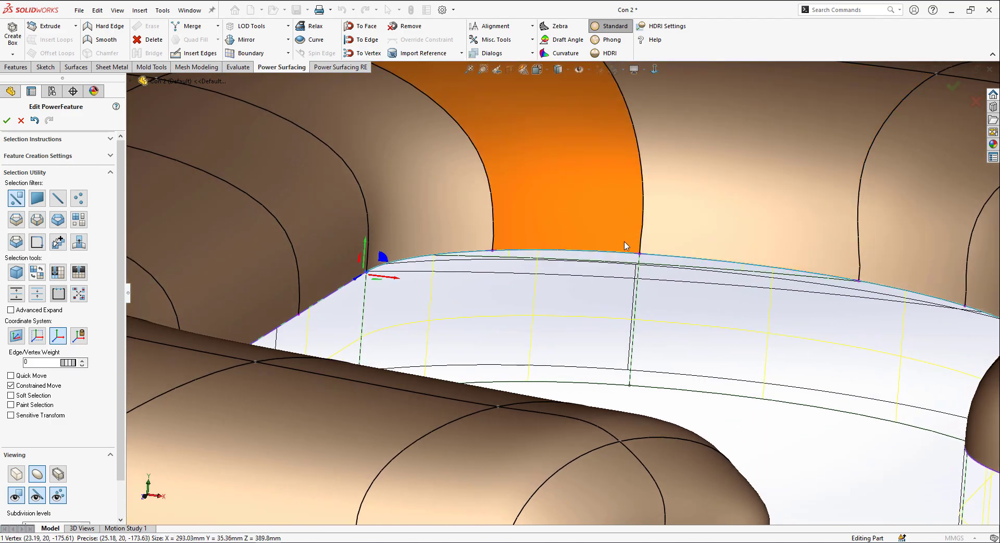
- Constrain the boundary vertices at the middle and far end of the inner bend to the matching wall vertices
{"action": "left_click", "coordinate": [638, 254]}
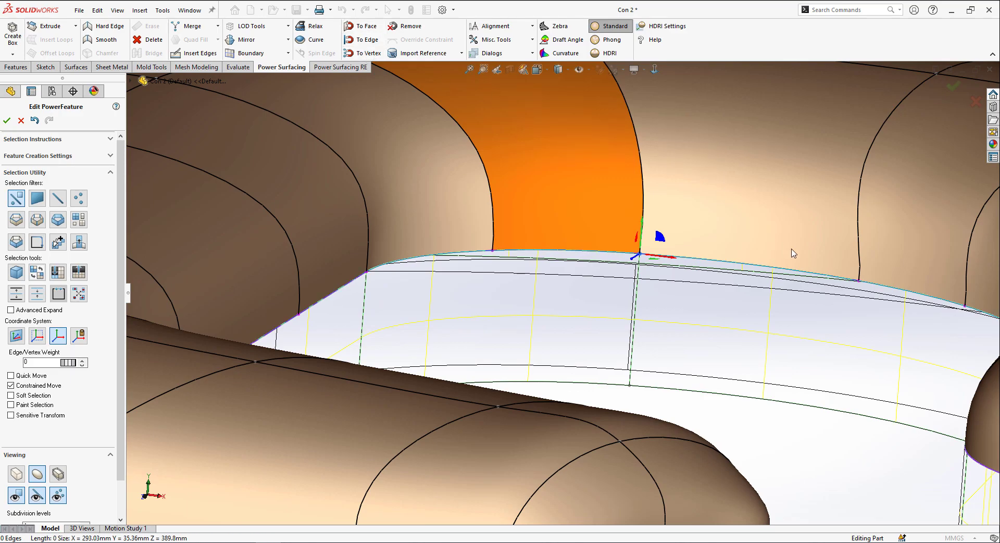
{"action": "scroll", "coordinate": [793, 253], "scroll_direction": "up", "scroll_amount": 3}
{"action": "middle_click_drag", "start_coordinate": [793, 253], "coordinate": [799, 301]}
{"action": "scroll", "coordinate": [818, 323], "scroll_direction": "down", "scroll_amount": 3}
{"action": "scroll", "coordinate": [866, 404], "scroll_direction": "down", "scroll_amount": 2}
{"action": "middle_click_drag", "start_coordinate": [867, 404], "coordinate": [822, 396]}
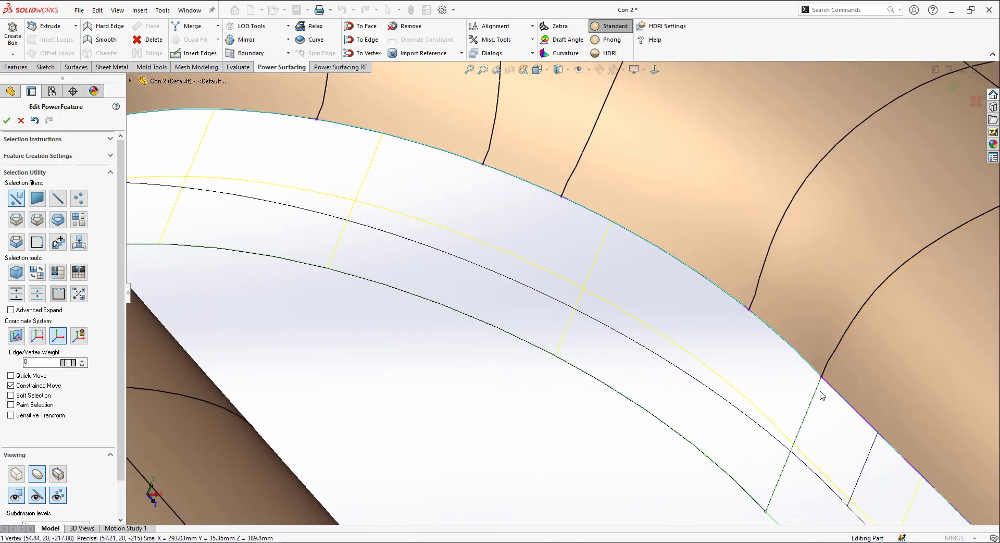
{"action": "scroll", "coordinate": [769, 406], "scroll_direction": "up", "scroll_amount": 2}
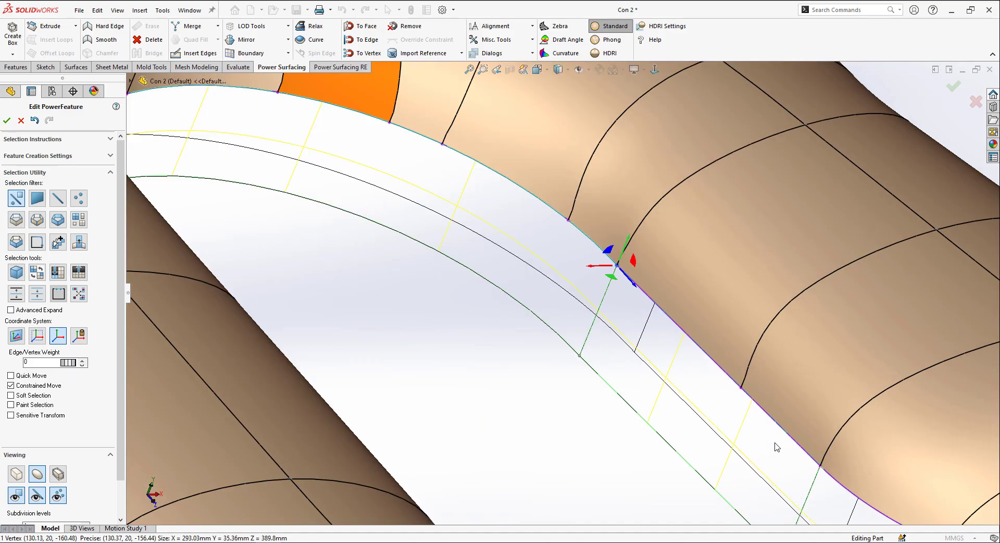
- Examine the whole SubD strip for boundary alignment and surface smoothness along both arms and the bend, and clear the selection
{"action": "middle_click_drag", "start_coordinate": [777, 447], "coordinate": [656, 371]}
{"action": "scroll", "coordinate": [743, 403], "scroll_direction": "up", "scroll_amount": 2}
{"action": "scroll", "coordinate": [625, 360], "scroll_direction": "up", "scroll_amount": 3}
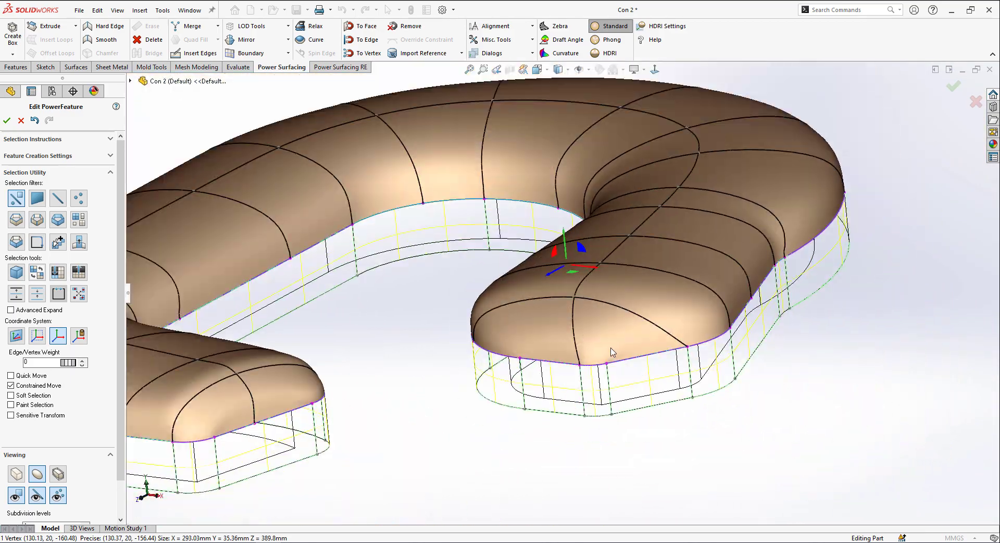
{"action": "scroll", "coordinate": [563, 328], "scroll_direction": "up", "scroll_amount": 2}
{"action": "middle_click_drag", "start_coordinate": [474, 279], "coordinate": [404, 283]}
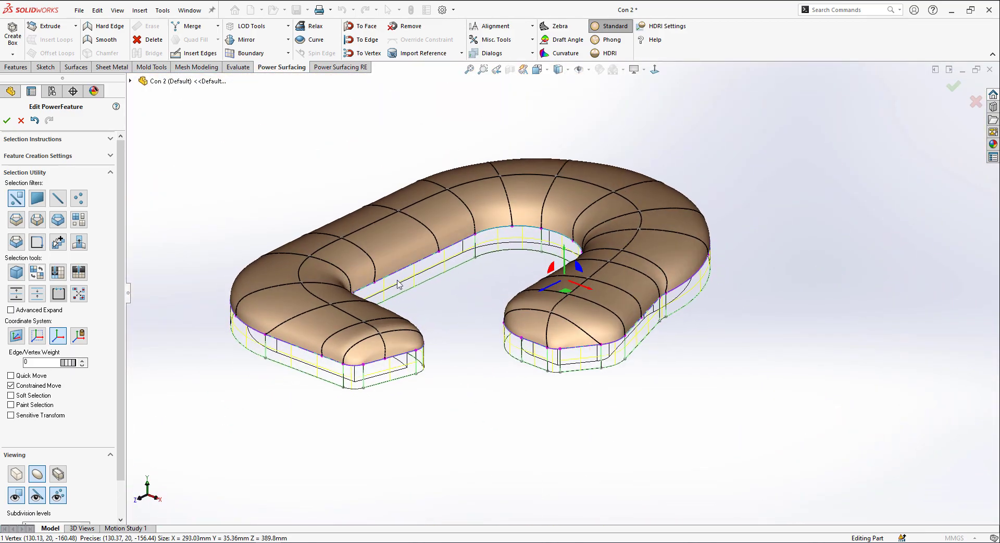
{"action": "scroll", "coordinate": [358, 260], "scroll_direction": "down", "scroll_amount": 1}
{"action": "scroll", "coordinate": [363, 252], "scroll_direction": "down", "scroll_amount": 2}
{"action": "scroll", "coordinate": [365, 252], "scroll_direction": "up", "scroll_amount": 2}
{"action": "mouse_move", "coordinate": [364, 252]}
{"action": "middle_mouse_down"}
{"action": "mouse_move", "coordinate": [374, 243]}
{"action": "mouse_move", "coordinate": [379, 261]}
{"action": "middle_mouse_up"}
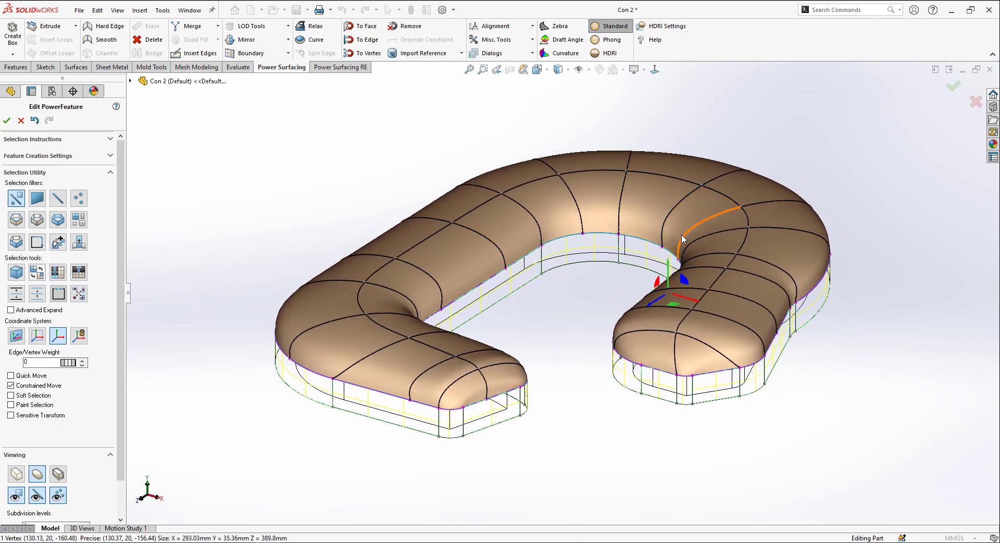
{"action": "scroll", "coordinate": [706, 221], "scroll_direction": "down", "scroll_amount": 1}
{"action": "scroll", "coordinate": [599, 266], "scroll_direction": "up", "scroll_amount": 1}
{"action": "middle_click_drag", "start_coordinate": [576, 266], "coordinate": [527, 313]}
{"action": "left_click", "coordinate": [555, 329]}
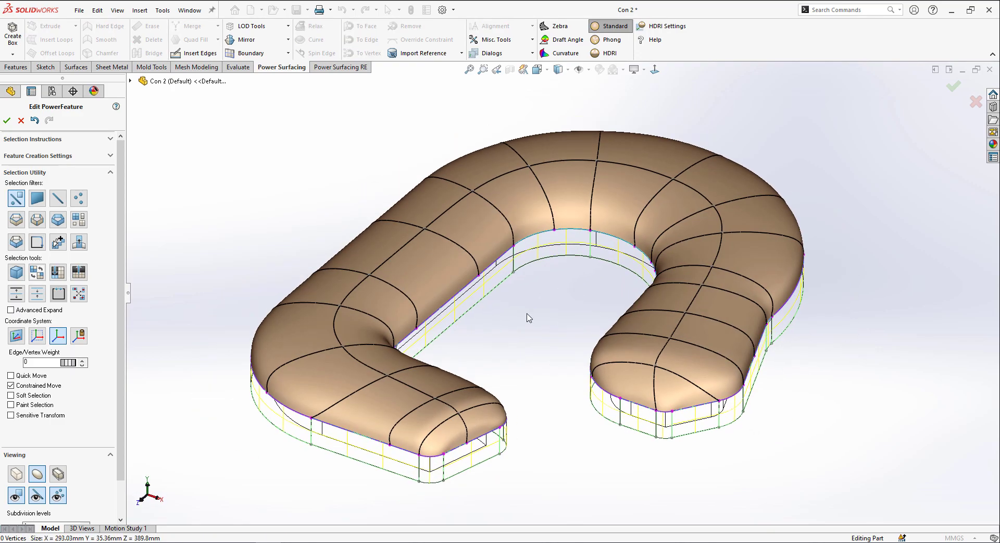
- Set the feature quality to Manual Override with 4 subdivision levels and accept the PowerFeature edit
{"action": "left_click", "coordinate": [75, 156]}
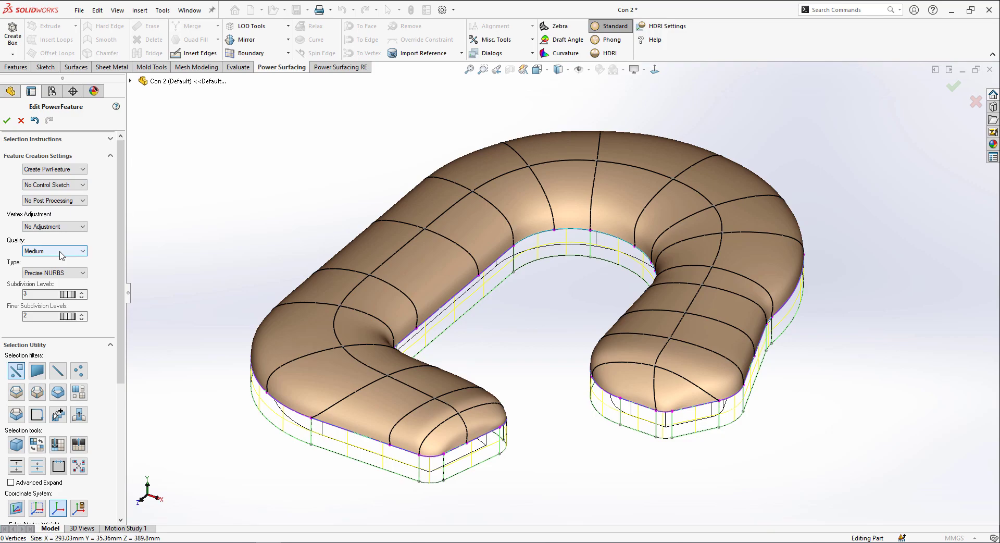
{"action": "left_click", "coordinate": [65, 288]}
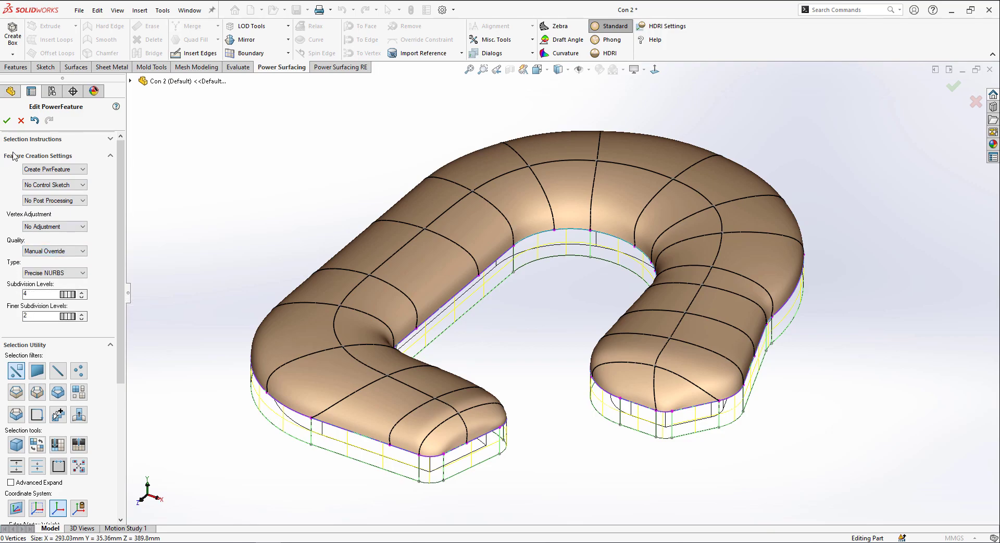
{"action": "left_click", "coordinate": [7, 122]}
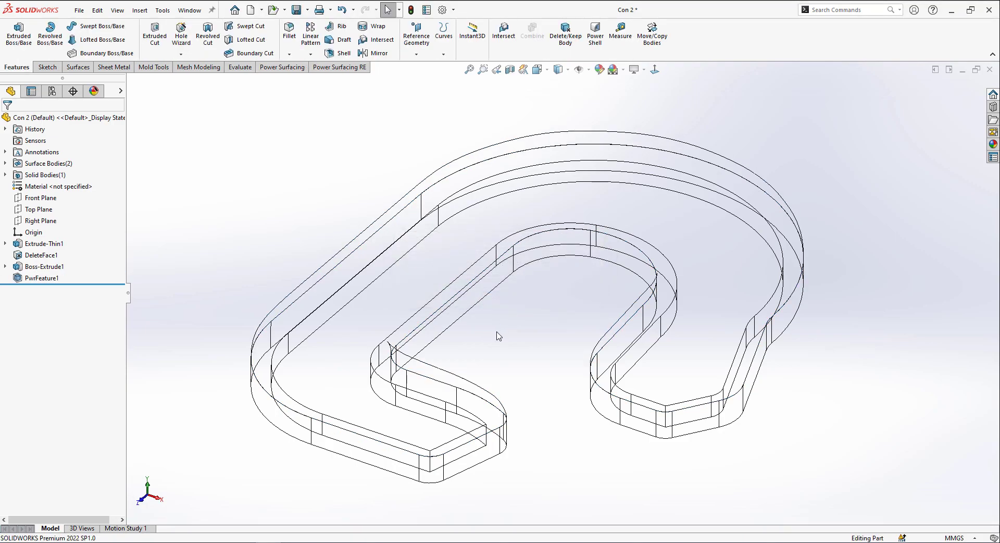
- Display the part shaded with edges and knit the PowerFeature surface with the wall surfaces into a solid
{"action": "left_click", "coordinate": [560, 84]}
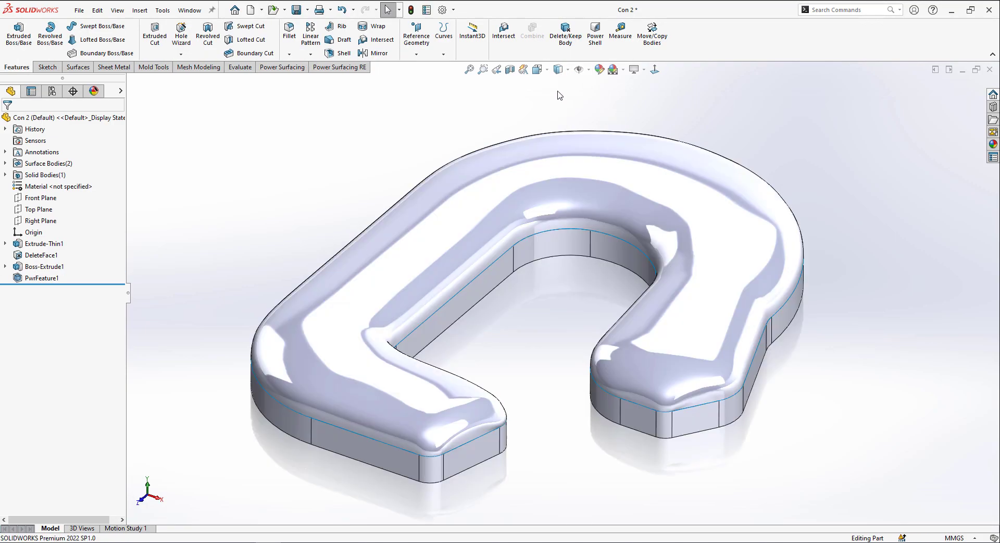
{"action": "mouse_move", "coordinate": [560, 316]}
{"action": "middle_mouse_down"}
{"action": "mouse_move", "coordinate": [514, 279]}
{"action": "mouse_move", "coordinate": [571, 297]}
{"action": "mouse_move", "coordinate": [563, 324]}
{"action": "middle_mouse_up"}
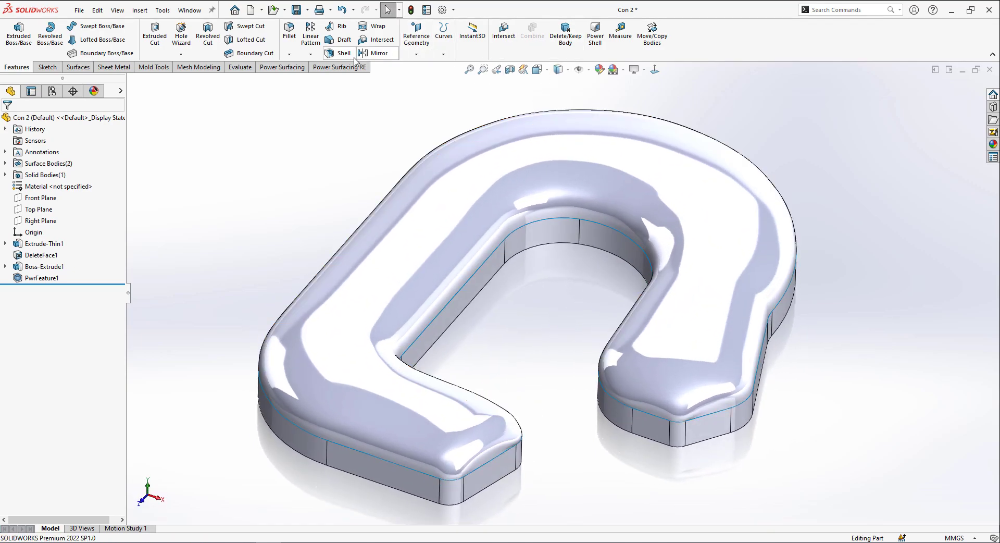
{"action": "left_click", "coordinate": [78, 67]}
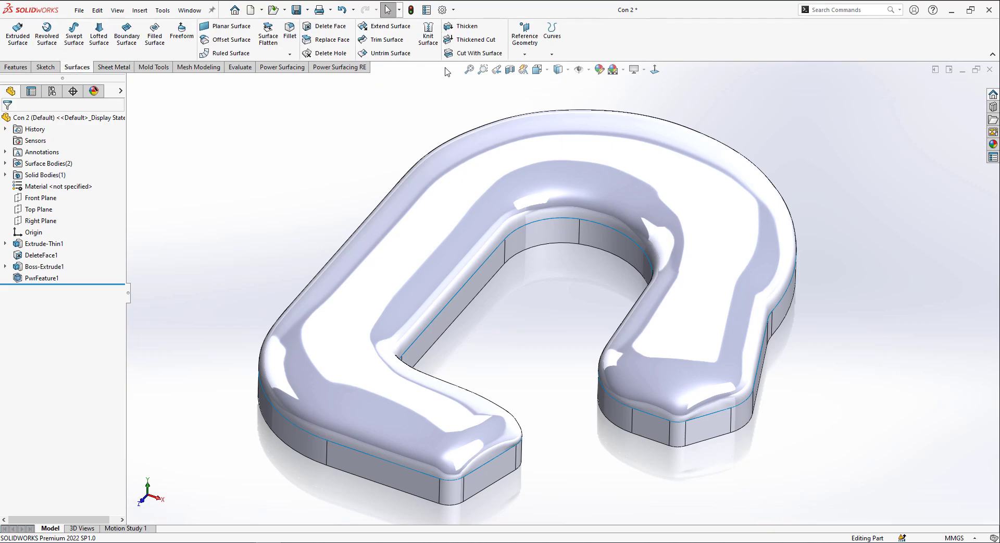
{"action": "left_click", "coordinate": [429, 35]}
{"action": "left_click", "coordinate": [529, 223]}
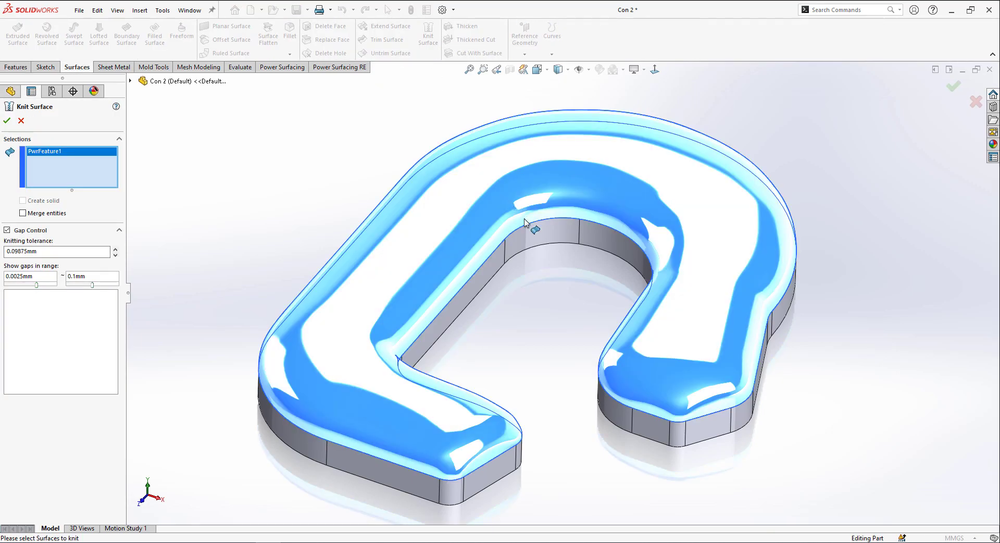
{"action": "left_click", "coordinate": [541, 250]}
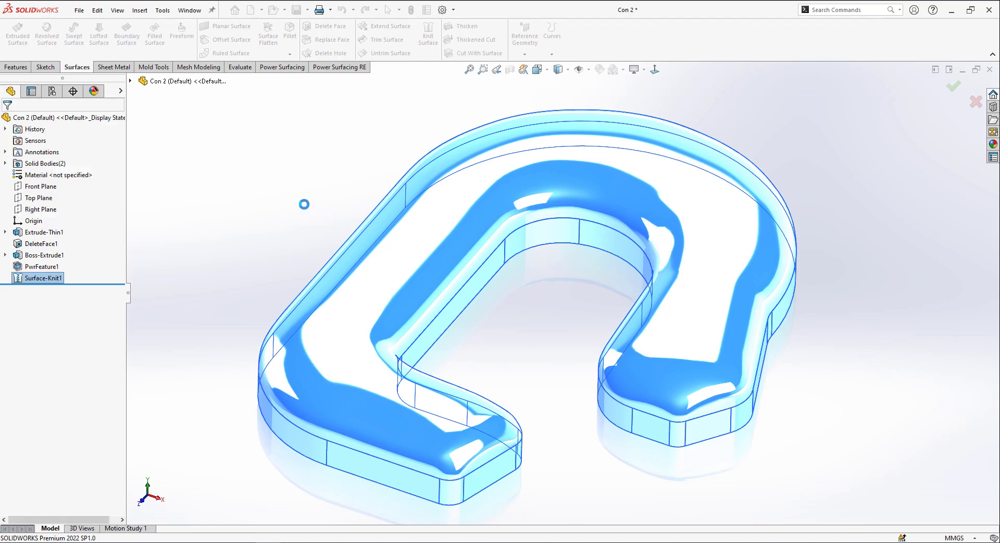
- Examine the knitted solid's interior in a section view along the Front Plane offset -144 mm, and turn the section off
{"action": "middle_click_drag", "start_coordinate": [572, 369], "coordinate": [599, 303]}
{"action": "left_click", "coordinate": [511, 71]}
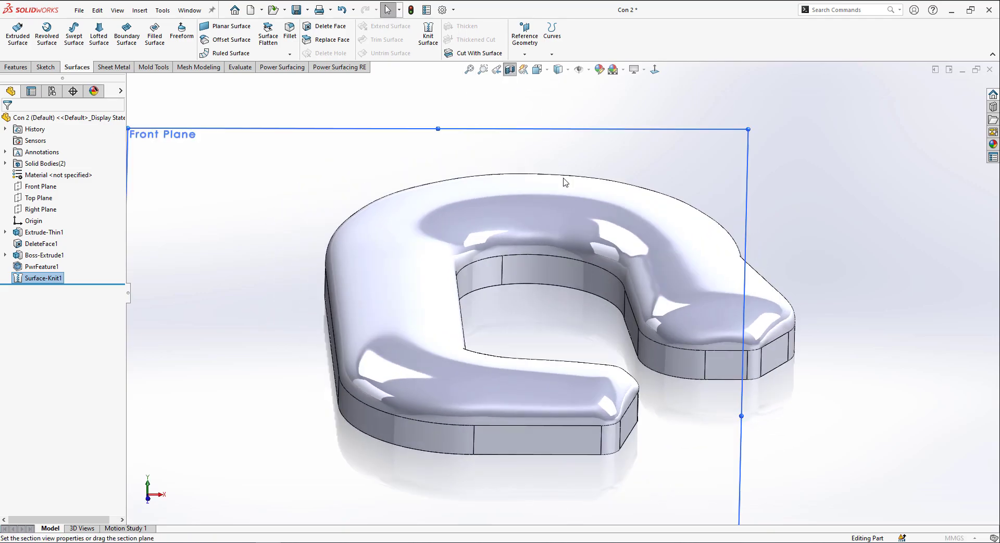
{"action": "middle_click_drag", "start_coordinate": [539, 331], "coordinate": [705, 366]}
{"action": "left_click_drag", "start_coordinate": [705, 362], "coordinate": [565, 349]}
{"action": "middle_click_drag", "start_coordinate": [565, 351], "coordinate": [584, 405]}
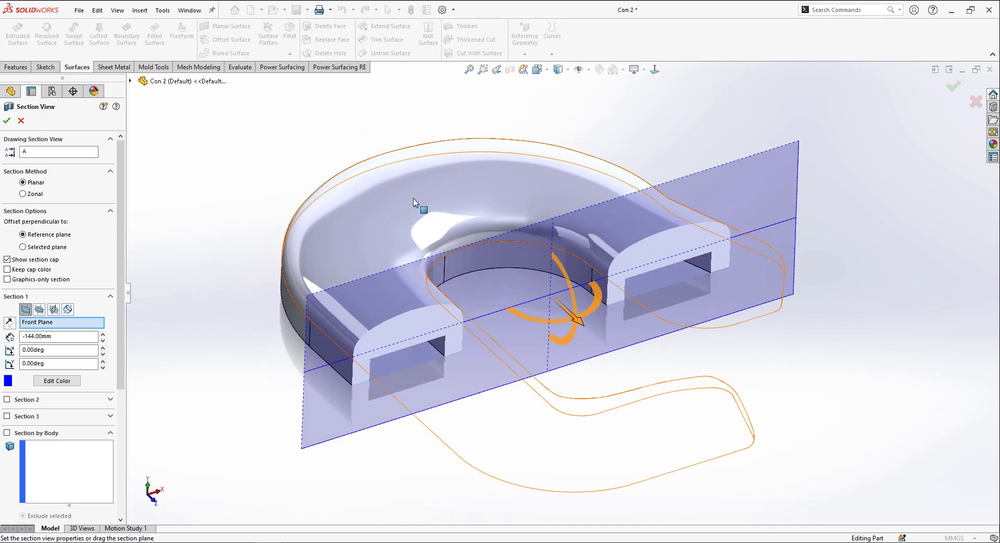
{"action": "scroll", "coordinate": [377, 169], "scroll_direction": "down", "scroll_amount": 1}
{"action": "left_click", "coordinate": [5, 122]}
{"action": "middle_click_drag", "start_coordinate": [339, 271], "coordinate": [343, 241]}
{"action": "key", "text": "Escape"}
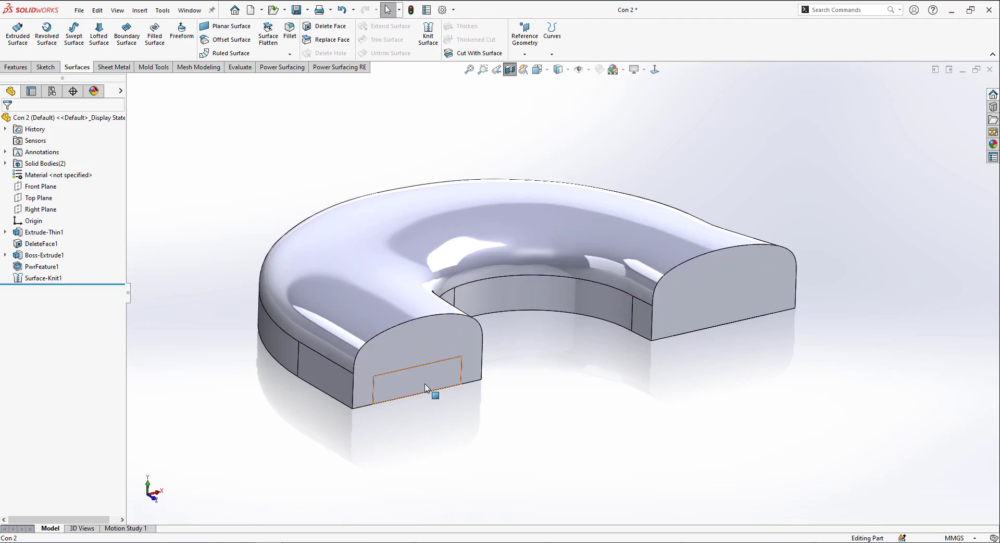
{"action": "scroll", "coordinate": [532, 368], "scroll_direction": "up", "scroll_amount": 5}
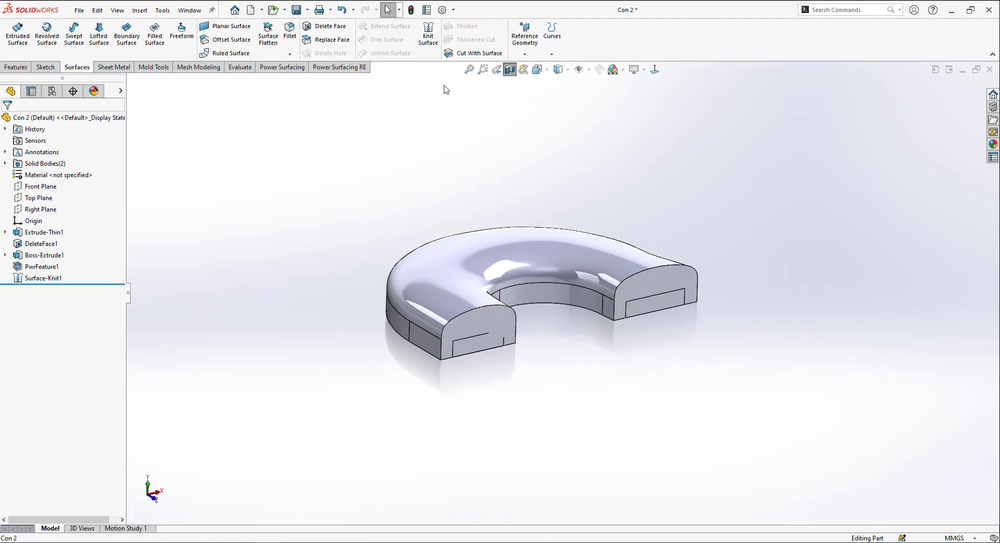
{"action": "left_click", "coordinate": [511, 71]}
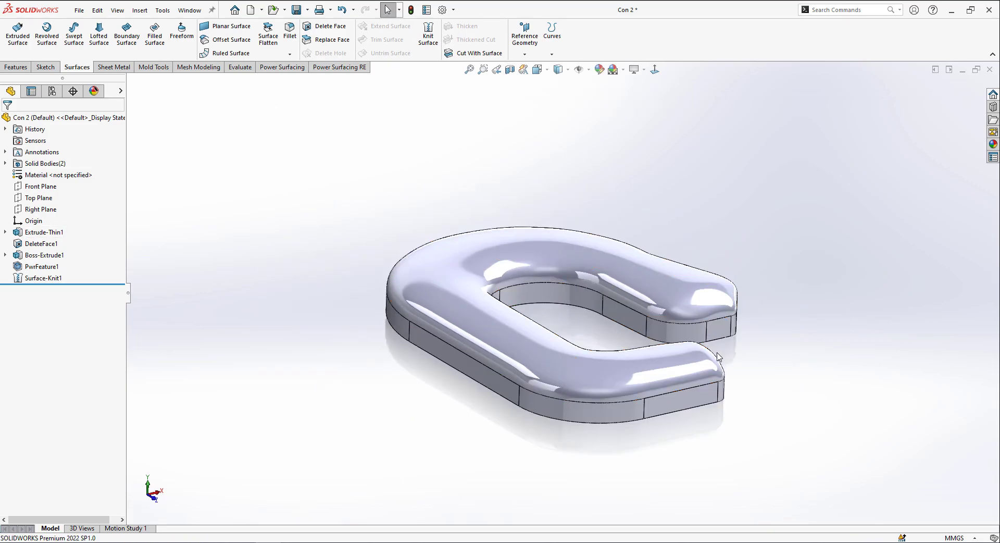
- Open the arched PowerFeature on top of the part for editing
{"action": "mouse_move", "coordinate": [717, 357]}
{"action": "middle_mouse_down"}
{"action": "mouse_move", "coordinate": [759, 340]}
{"action": "mouse_move", "coordinate": [708, 219]}
{"action": "mouse_move", "coordinate": [715, 375]}
{"action": "middle_mouse_up"}
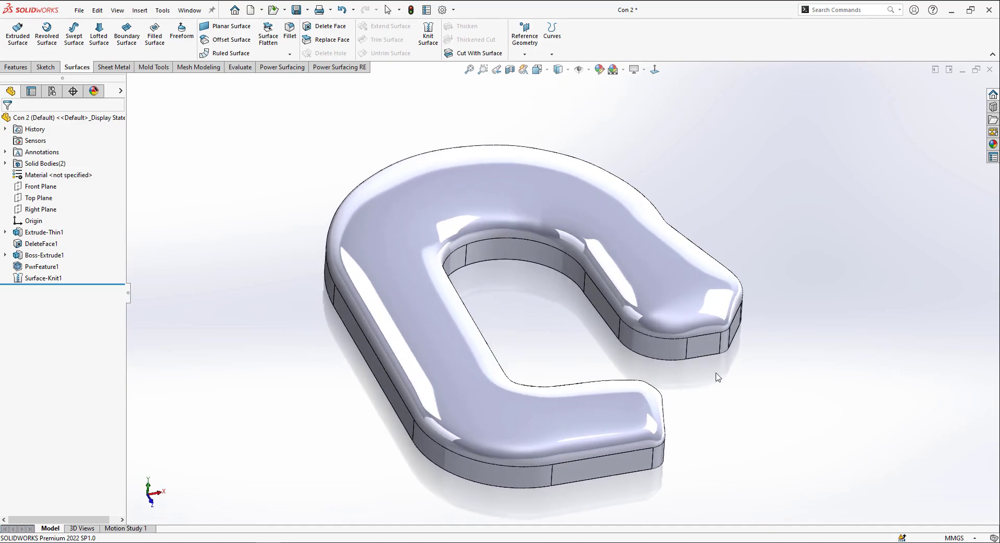
{"action": "right_click", "coordinate": [576, 232]}
{"action": "left_click", "coordinate": [578, 198]}
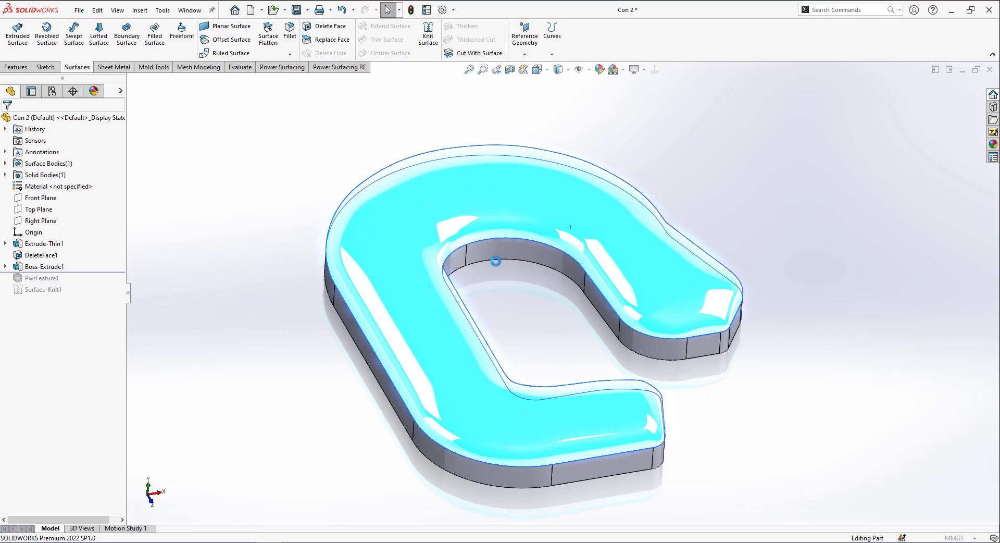
- Select the centre edge loop running along the arched strip's crest and raise it vertically by about 30 mm
{"action": "left_click", "coordinate": [549, 406]}
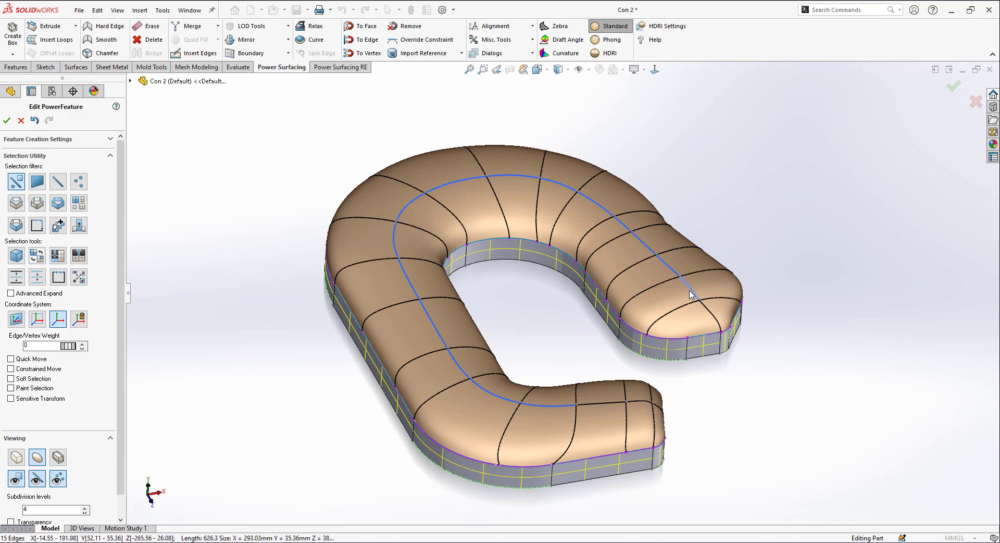
{"action": "mouse_move", "coordinate": [603, 398]}
{"action": "middle_mouse_down"}
{"action": "mouse_move", "coordinate": [551, 386]}
{"action": "mouse_move", "coordinate": [607, 388]}
{"action": "middle_mouse_up"}
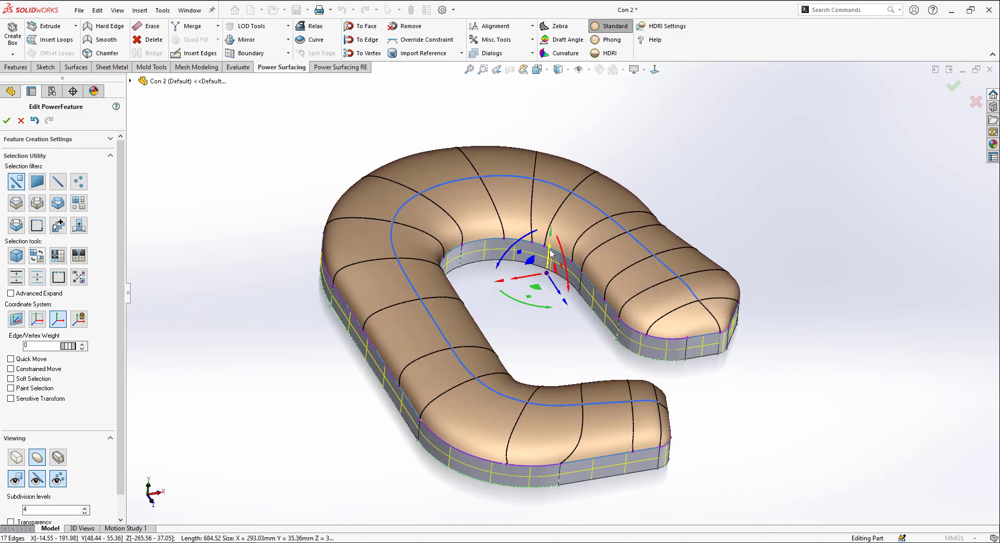
{"action": "left_click_drag", "start_coordinate": [552, 254], "coordinate": [552, 210]}
{"action": "middle_click_drag", "start_coordinate": [552, 209], "coordinate": [572, 297]}
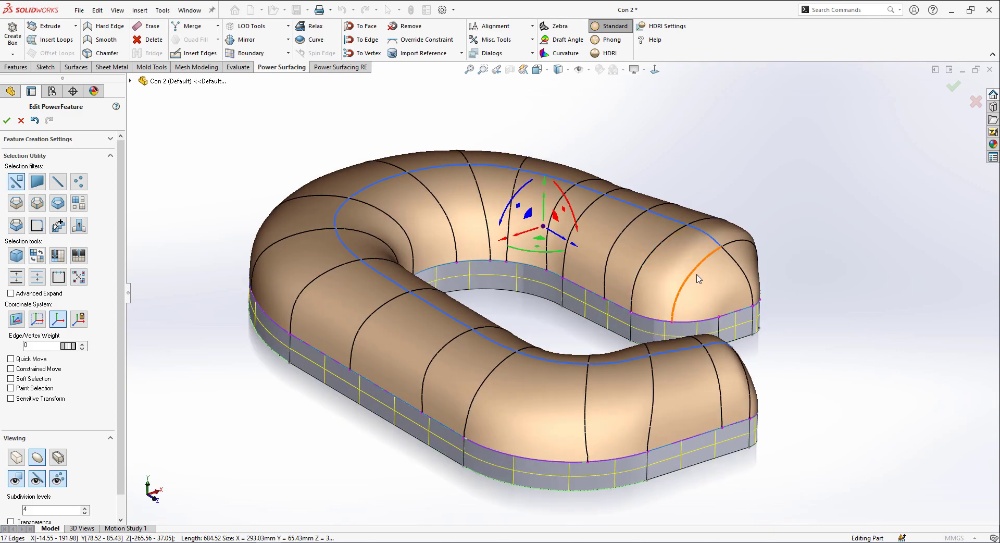
- Lower the strip's centre edge loop vertically by about 14 mm
{"action": "left_click", "coordinate": [813, 282]}
{"action": "middle_click_drag", "start_coordinate": [846, 389], "coordinate": [519, 328]}
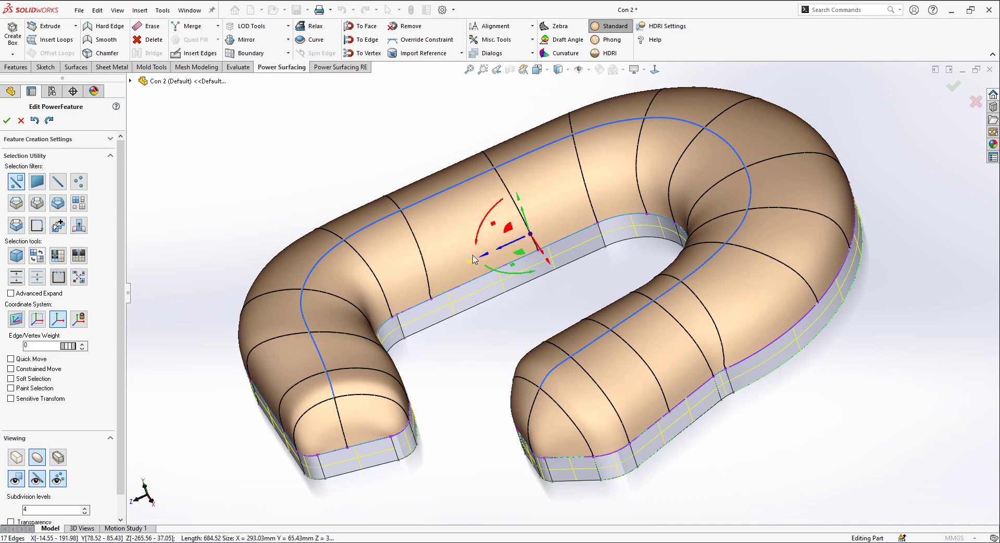
{"action": "left_click_drag", "start_coordinate": [524, 215], "coordinate": [524, 247]}
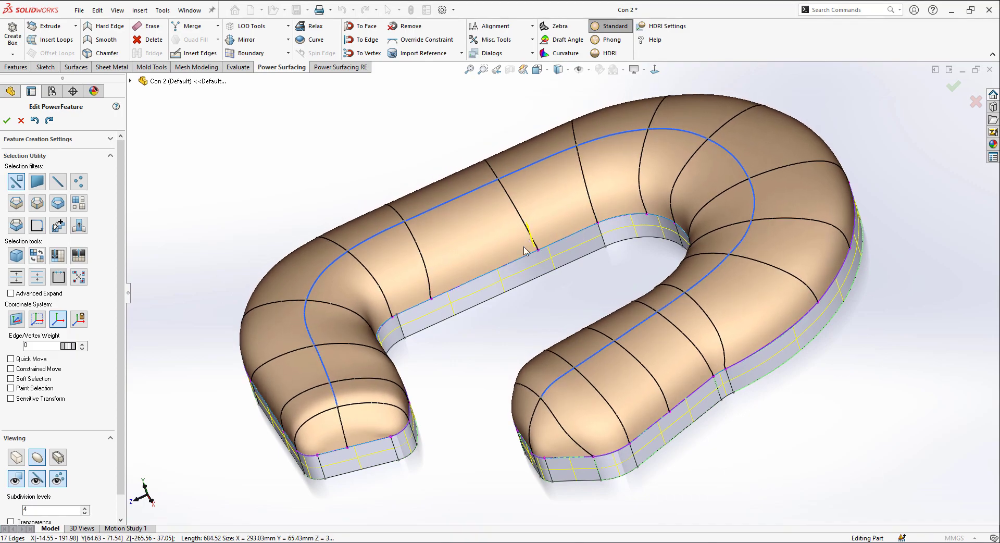
{"action": "middle_click_drag", "start_coordinate": [487, 314], "coordinate": [514, 236]}
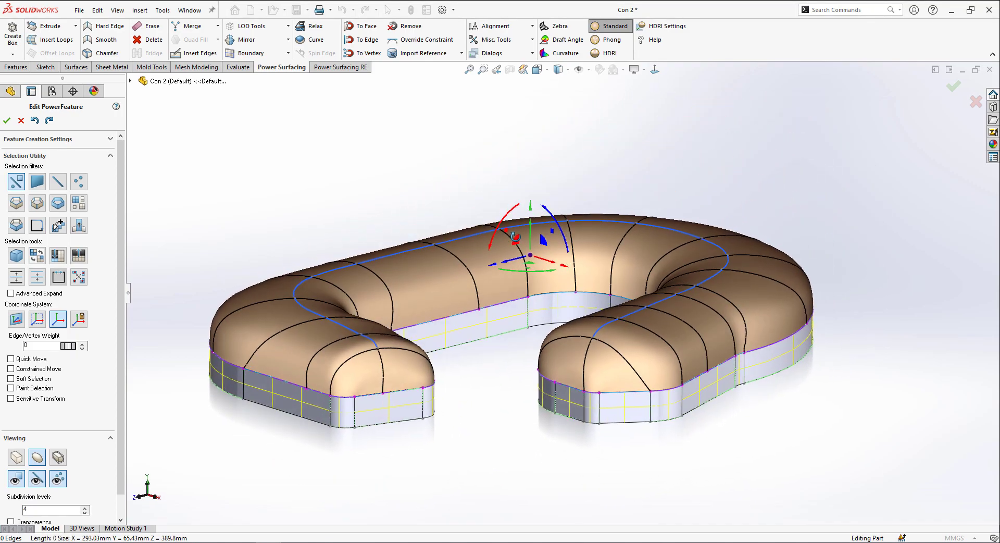
- In the control cage display, flatten the crest's centre edge loop to one height, and return to the smooth subdivision display
{"action": "left_click", "coordinate": [14, 461]}
{"action": "middle_click_drag", "start_coordinate": [323, 404], "coordinate": [292, 369]}
{"action": "right_click", "coordinate": [452, 327]}
{"action": "left_click", "coordinate": [543, 336]}
{"action": "middle_click_drag", "start_coordinate": [409, 313], "coordinate": [490, 320]}
{"action": "left_click_drag", "start_coordinate": [530, 207], "coordinate": [556, 373]}
{"action": "middle_click_drag", "start_coordinate": [552, 471], "coordinate": [413, 404]}
{"action": "left_click", "coordinate": [38, 459]}
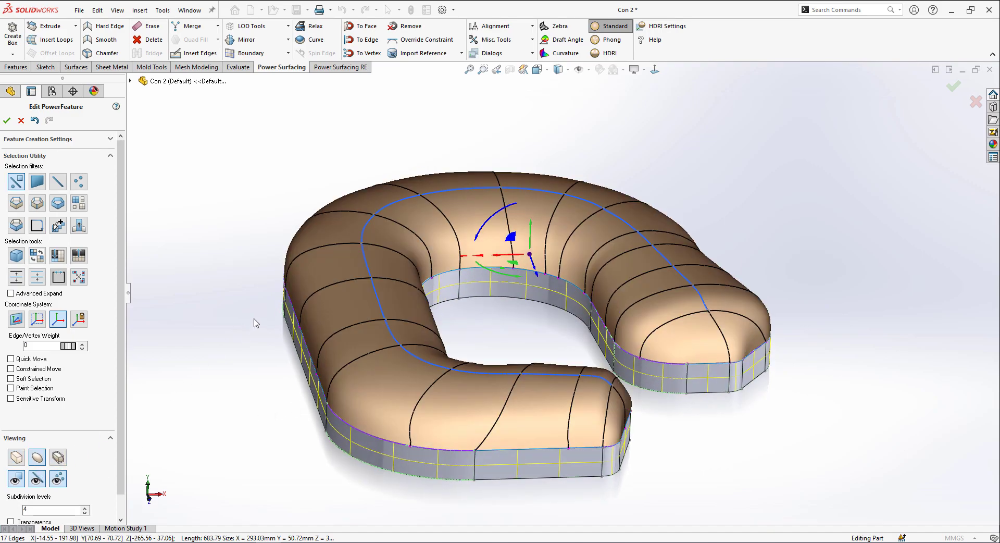
- Accept the PowerFeature edit and rebuild the knitted solid
{"action": "middle_click_drag", "start_coordinate": [208, 292], "coordinate": [248, 316]}
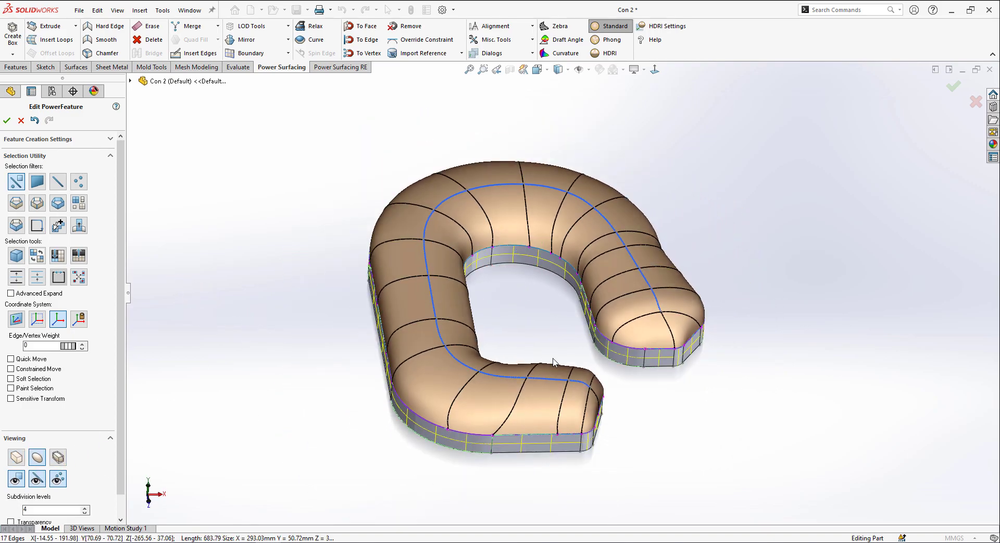
{"action": "middle_click_drag", "start_coordinate": [557, 346], "coordinate": [576, 267]}
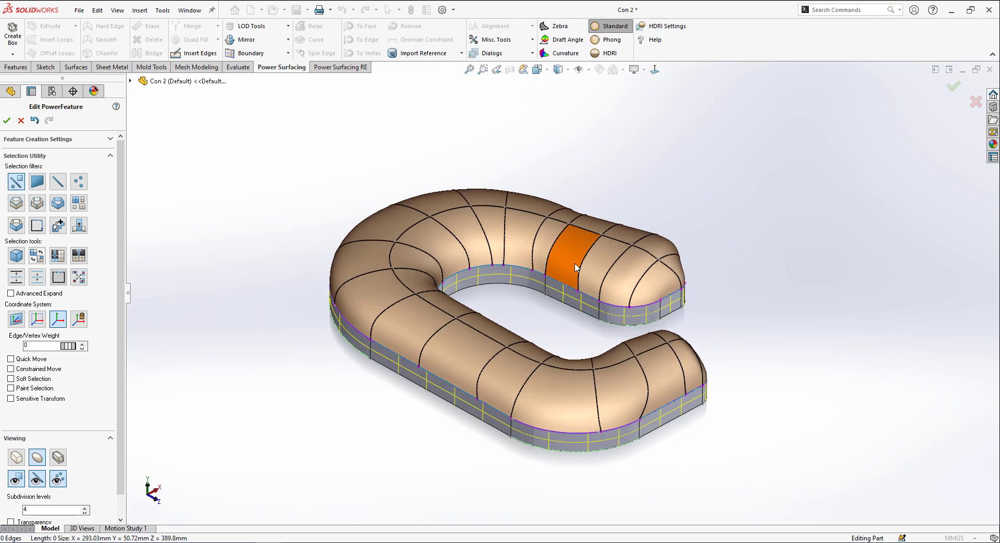
{"action": "left_click", "coordinate": [955, 90]}
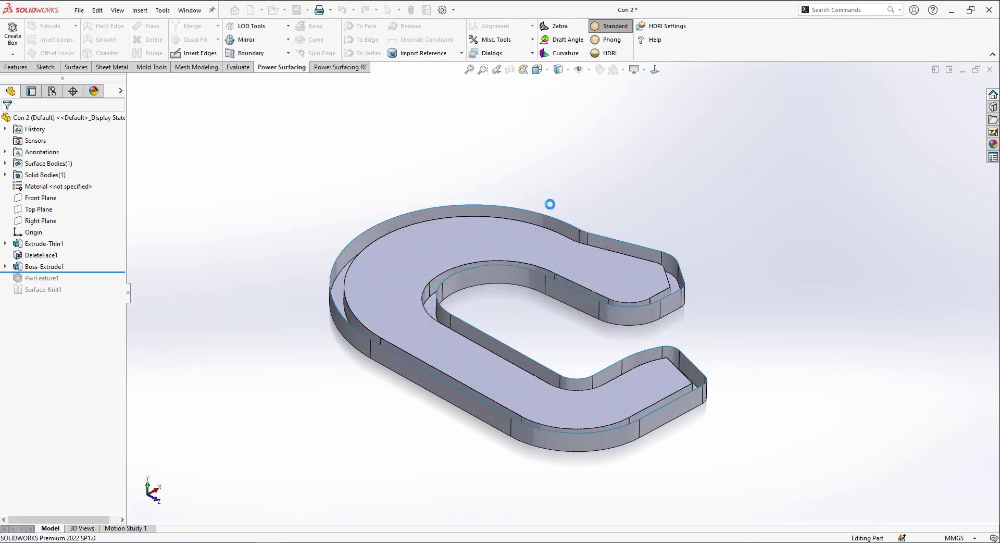
{"action": "scroll", "coordinate": [546, 295], "scroll_direction": "down", "scroll_amount": 3}
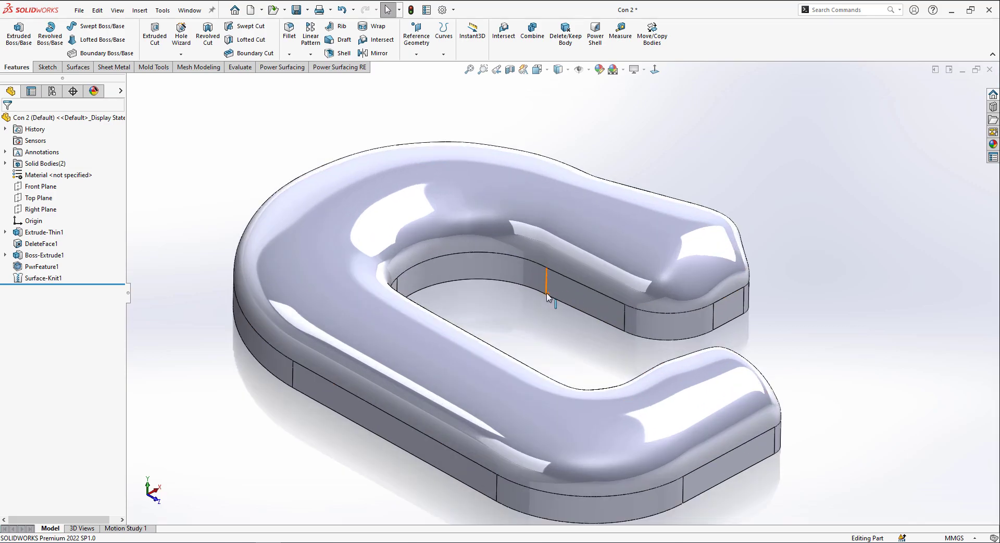
{"action": "mouse_move", "coordinate": [547, 295]}
{"action": "middle_mouse_down"}
{"action": "mouse_move", "coordinate": [556, 413]}
{"action": "mouse_move", "coordinate": [549, 304]}
{"action": "middle_mouse_up"}
{"action": "scroll", "coordinate": [549, 291], "scroll_direction": "up", "scroll_amount": 3}
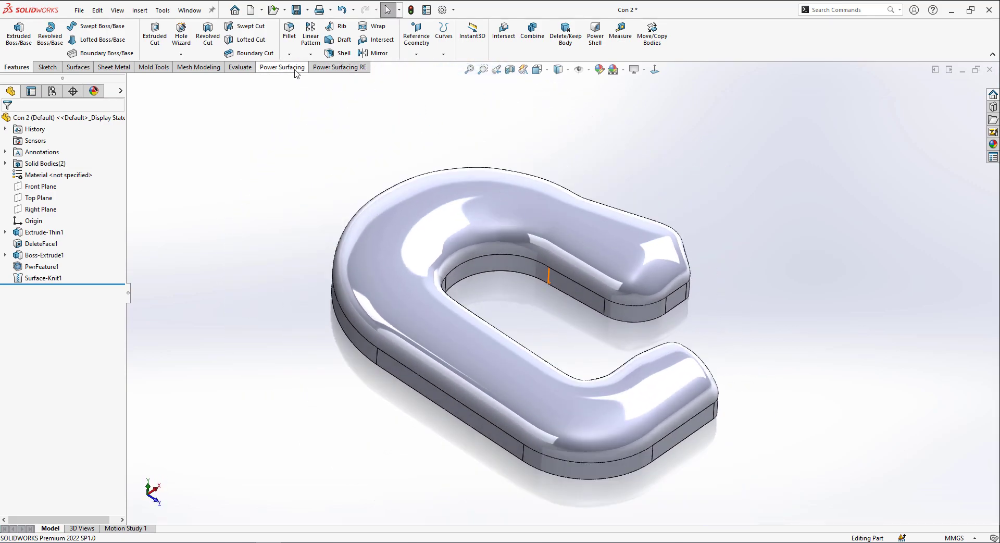
- Examine the solid's surface quality with the curvature display and zebra stripes, and turn the analysis displays off
{"action": "left_click", "coordinate": [240, 67]}
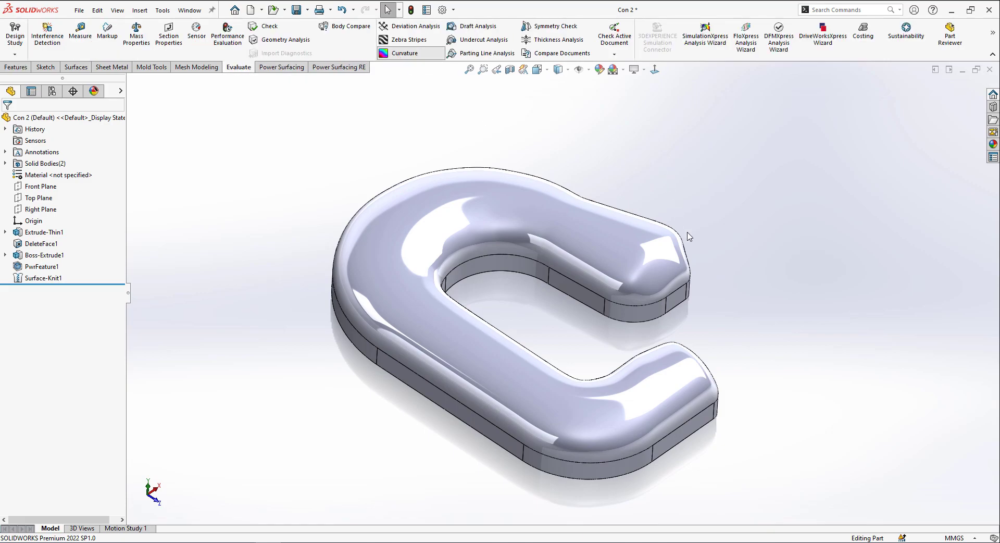
{"action": "mouse_move", "coordinate": [721, 220]}
{"action": "middle_mouse_down"}
{"action": "mouse_move", "coordinate": [730, 331]}
{"action": "mouse_move", "coordinate": [718, 293]}
{"action": "mouse_move", "coordinate": [721, 219]}
{"action": "mouse_move", "coordinate": [699, 219]}
{"action": "mouse_move", "coordinate": [659, 339]}
{"action": "mouse_move", "coordinate": [692, 394]}
{"action": "mouse_move", "coordinate": [714, 284]}
{"action": "mouse_move", "coordinate": [695, 216]}
{"action": "middle_mouse_up"}
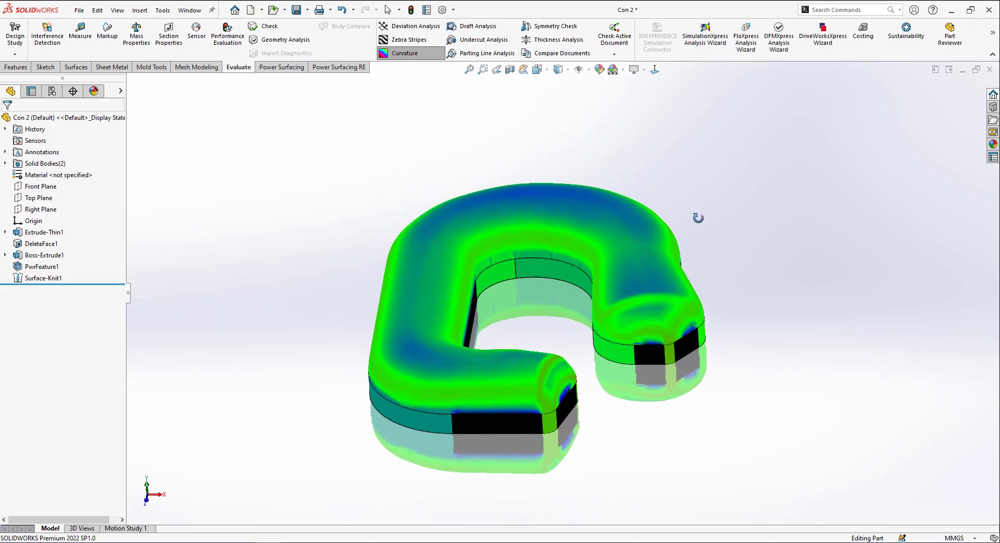
{"action": "left_click", "coordinate": [406, 41]}
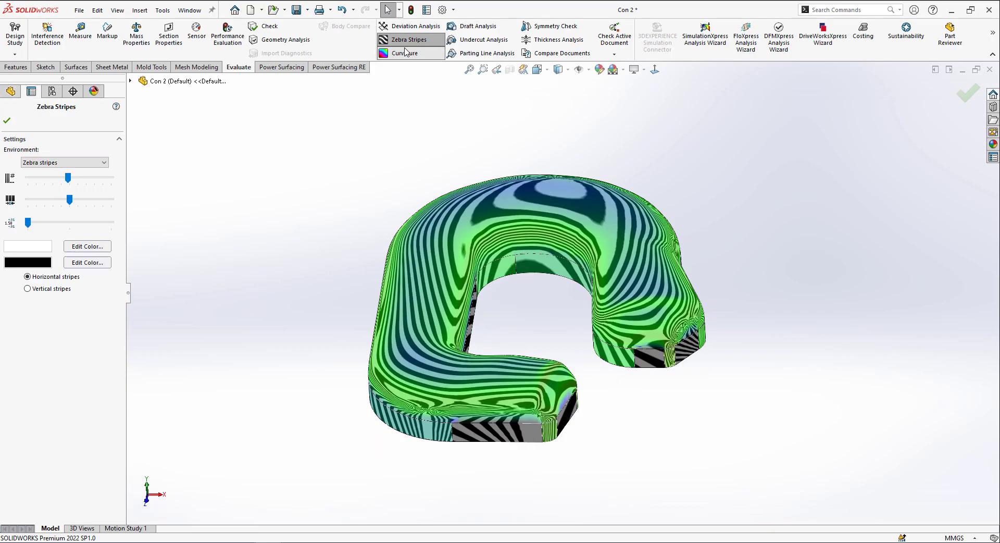
{"action": "middle_click_drag", "start_coordinate": [406, 156], "coordinate": [423, 188]}
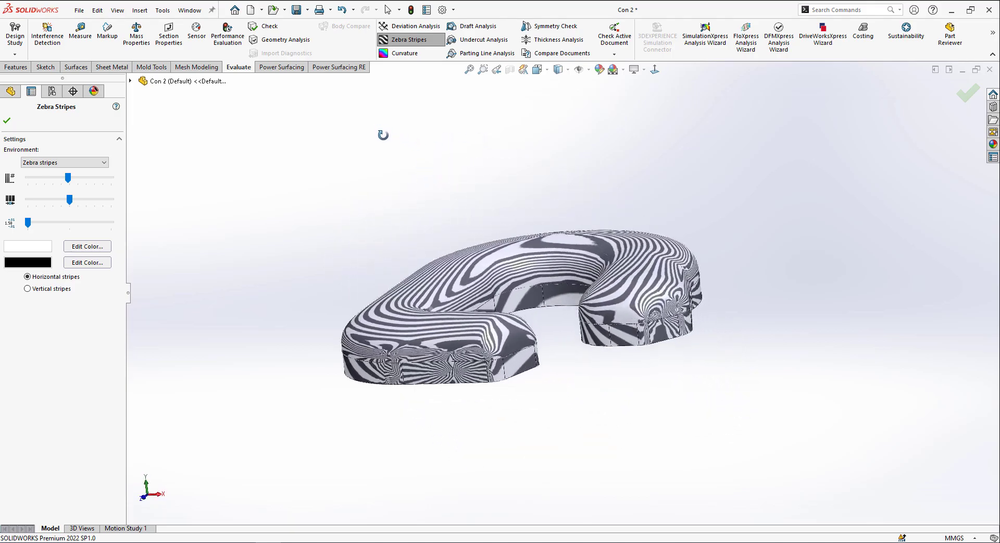
{"action": "scroll", "coordinate": [643, 312], "scroll_direction": "down", "scroll_amount": 6}
{"action": "middle_click", "coordinate": [624, 392]}
{"action": "middle_click_drag", "start_coordinate": [624, 392], "coordinate": [186, 292]}
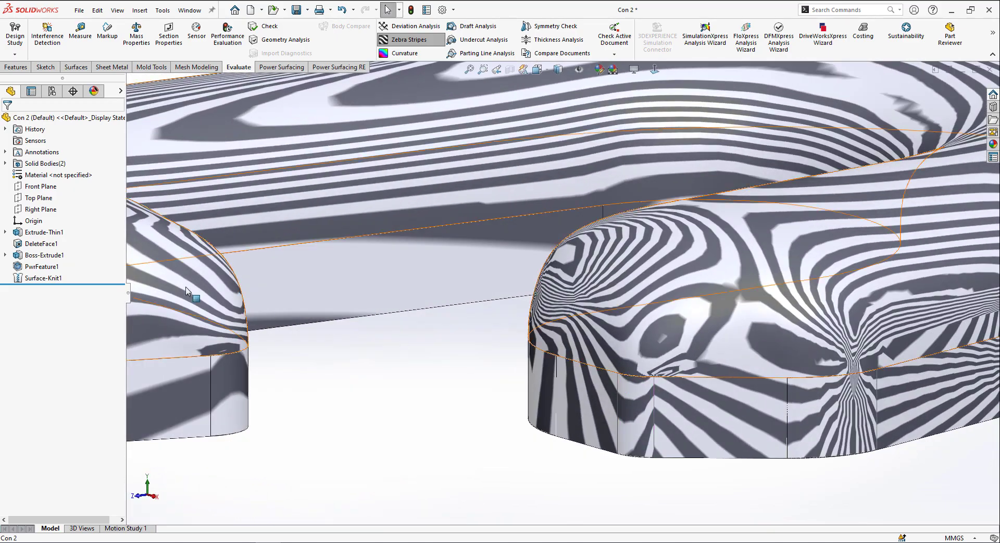
{"action": "scroll", "coordinate": [563, 309], "scroll_direction": "up", "scroll_amount": 4}
{"action": "middle_click_drag", "start_coordinate": [866, 322], "coordinate": [661, 183]}
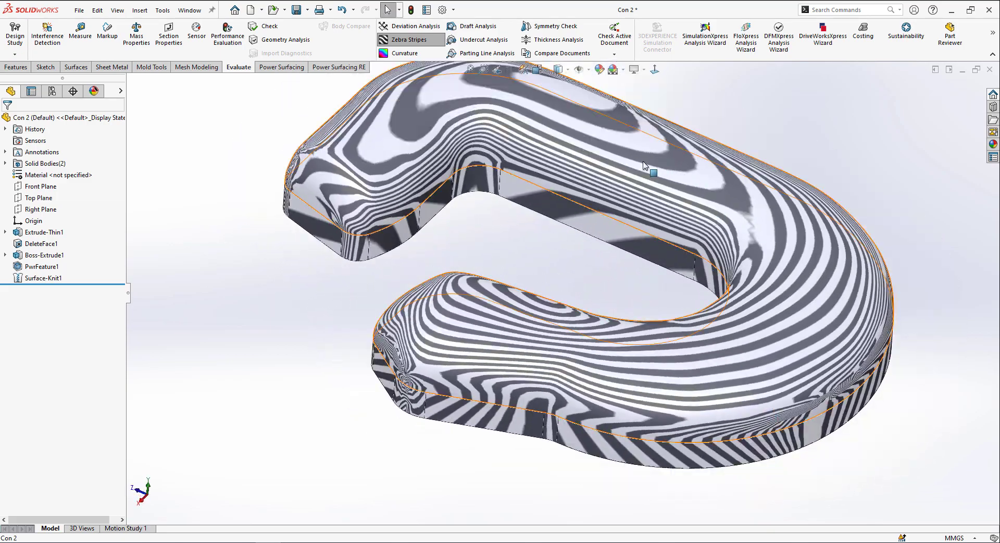
{"action": "left_click", "coordinate": [377, 46]}
{"action": "mouse_move", "coordinate": [468, 136]}
{"action": "middle_mouse_down"}
{"action": "mouse_move", "coordinate": [500, 167]}
{"action": "mouse_move", "coordinate": [663, 264]}
{"action": "mouse_move", "coordinate": [960, 148]}
{"action": "middle_mouse_up"}
- Apply the red high gloss plastic appearance to the part
{"action": "left_click", "coordinate": [992, 144]}
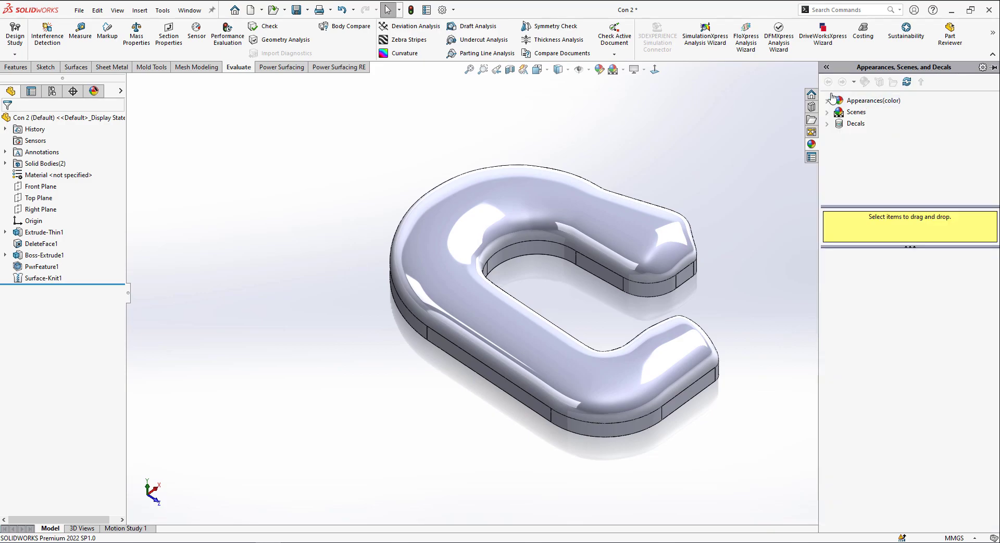
{"action": "scroll", "coordinate": [893, 403], "scroll_direction": "down", "scroll_amount": 3}
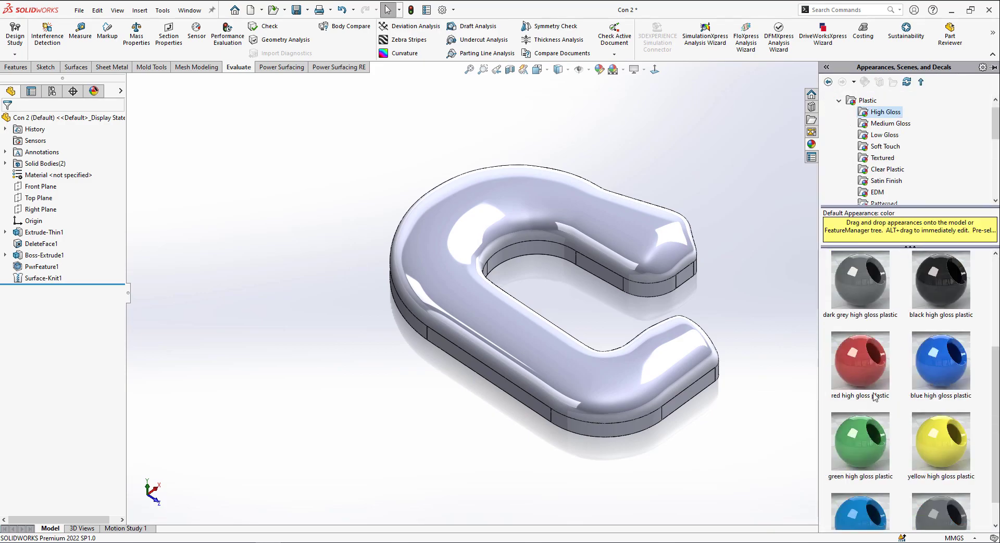
{"action": "left_click_drag", "start_coordinate": [850, 357], "coordinate": [651, 254]}
{"action": "middle_click_drag", "start_coordinate": [744, 301], "coordinate": [657, 400]}
- Enable Shadows In Shaded Mode for the part
{"action": "left_click", "coordinate": [634, 69]}
{"action": "left_click", "coordinate": [680, 98]}
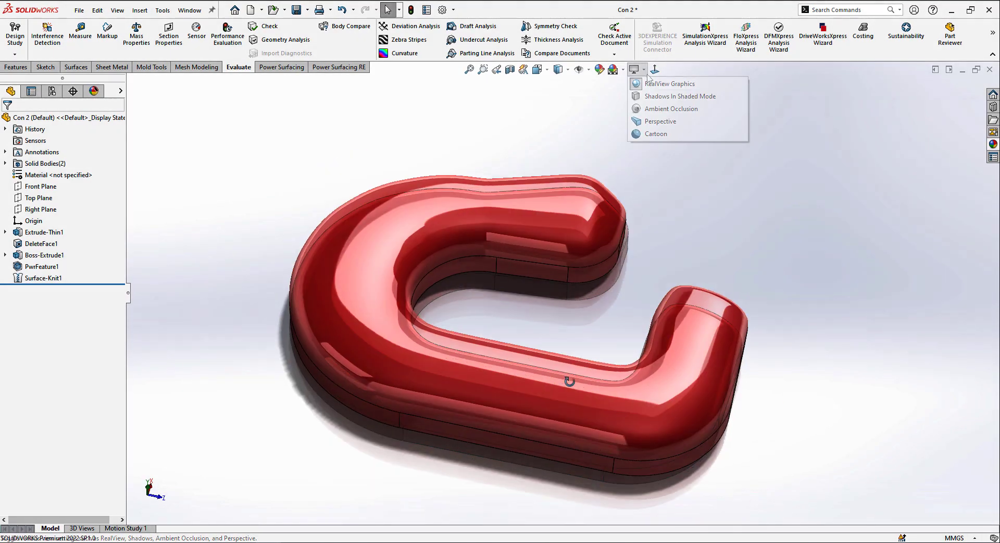
{"action": "middle_click_drag", "start_coordinate": [567, 382], "coordinate": [567, 359]}
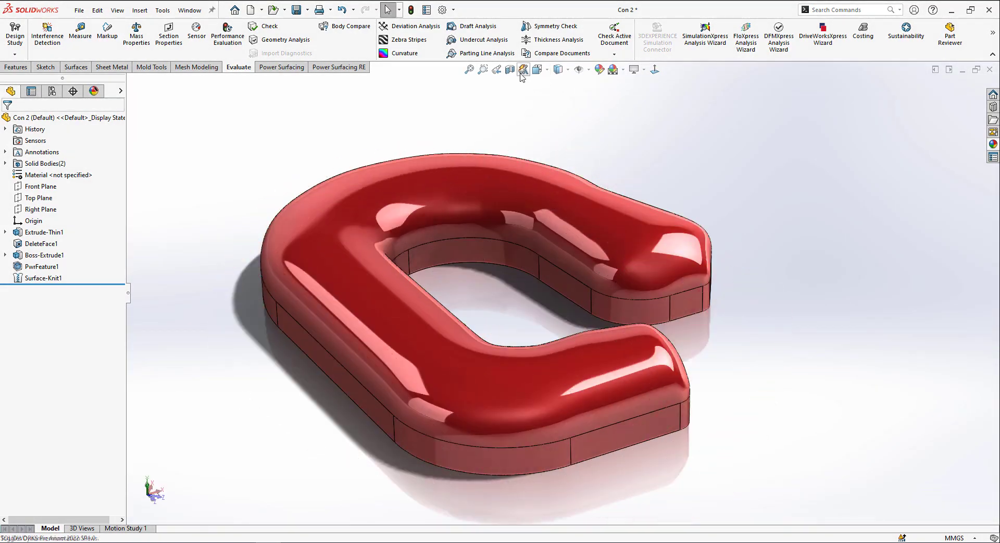
- Examine the part's interior in a section view along the Front Plane offset -121 mm
{"action": "left_click", "coordinate": [510, 69]}
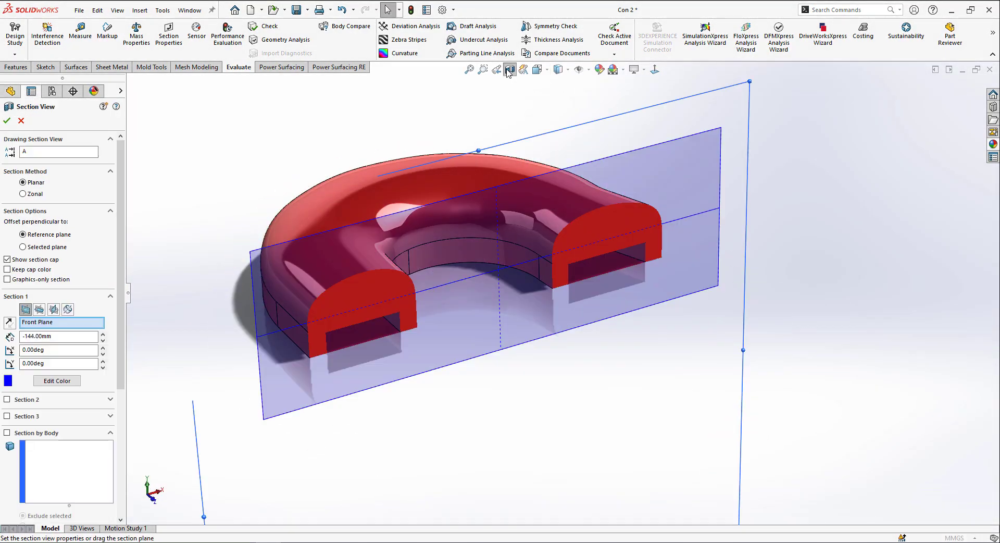
{"action": "left_click_drag", "start_coordinate": [529, 294], "coordinate": [418, 307]}
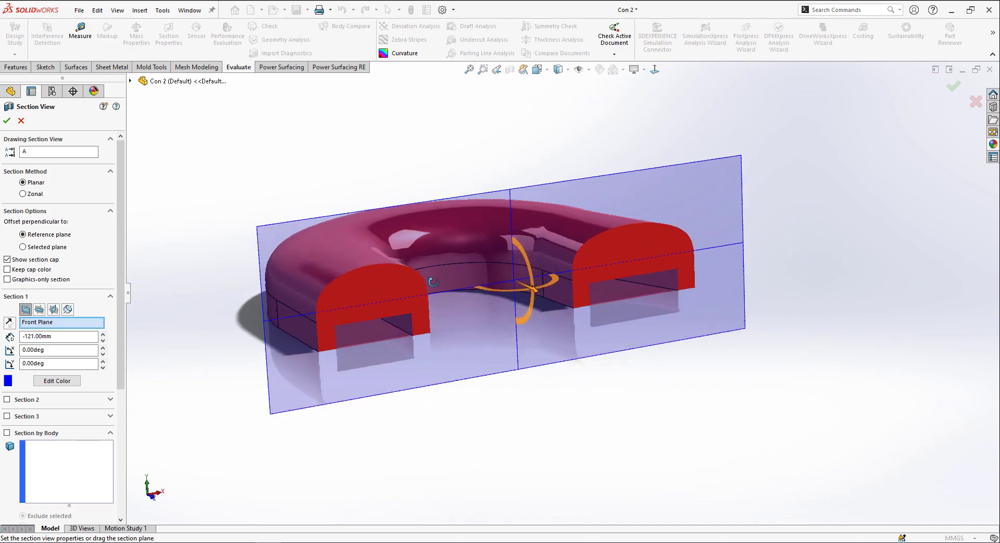